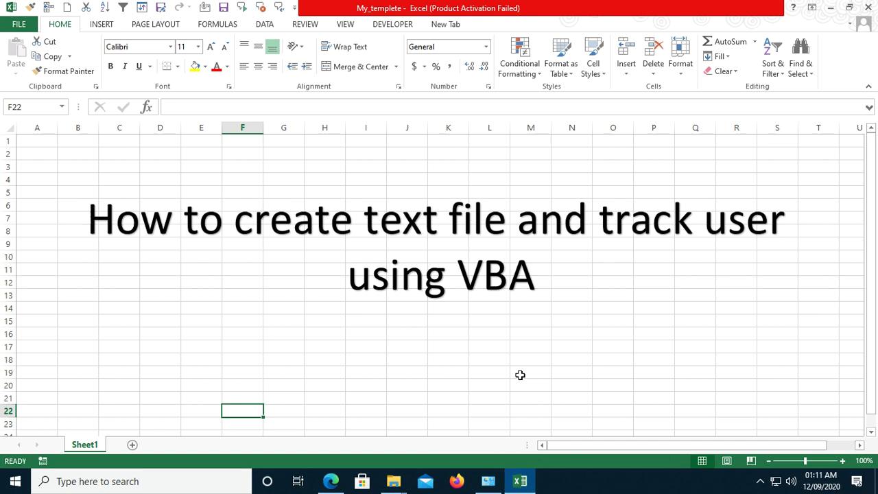
- Open the VBA editor for My_templete.xlsm with Alt+F11
key(alt+F11)
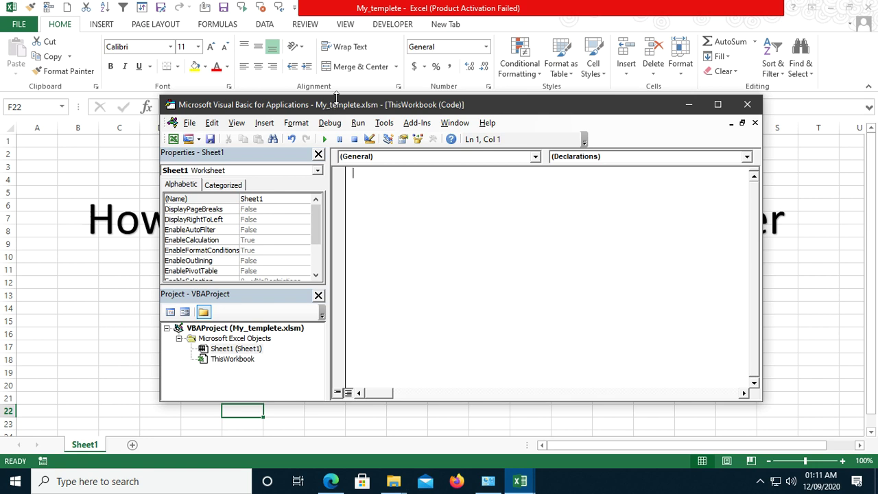
- Insert a new code module, Module1, into the My_templete project and select it
drag(320, 104, 459, 99)
click(404, 115)
click(426, 158)
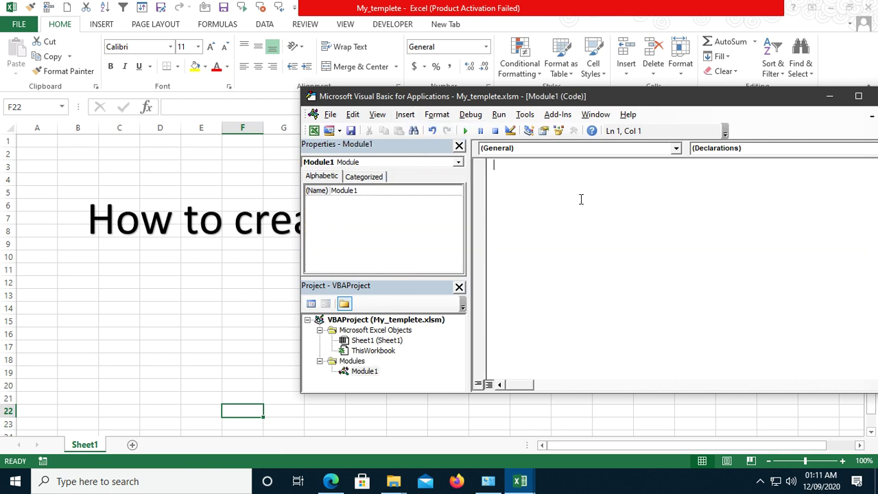
click(370, 371)
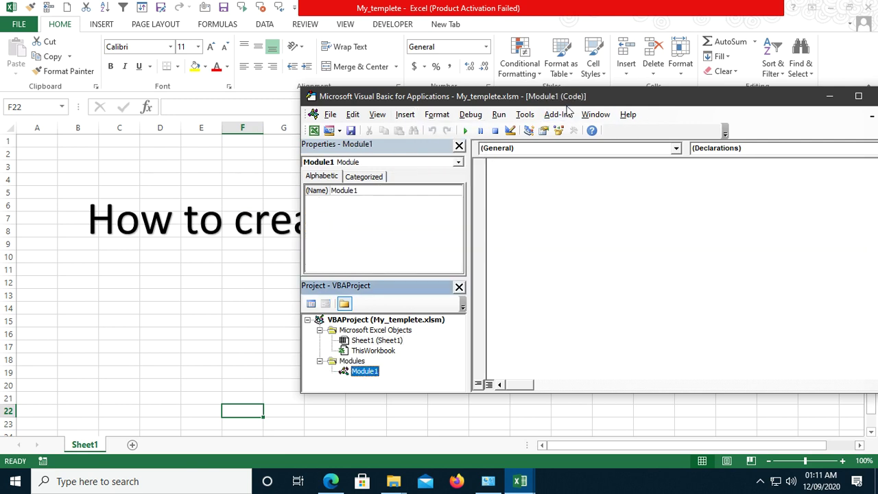
drag(566, 96, 493, 102)
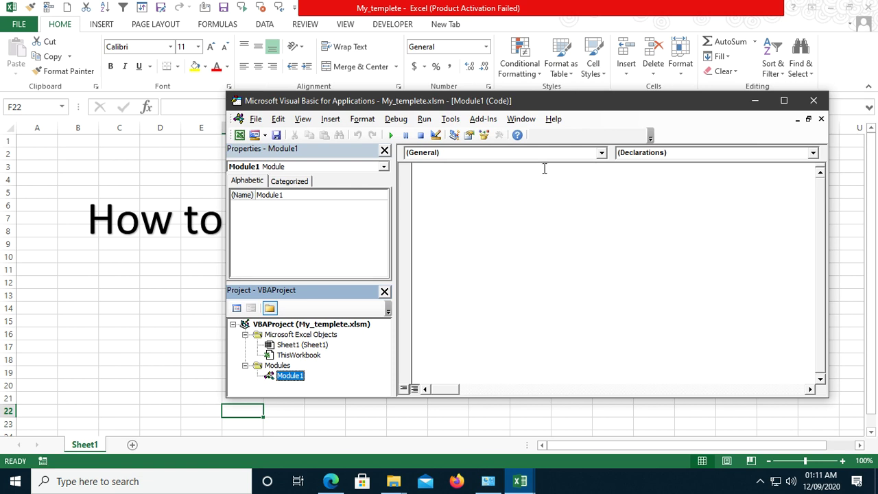
key(Up)
key(Up)
key(Up)
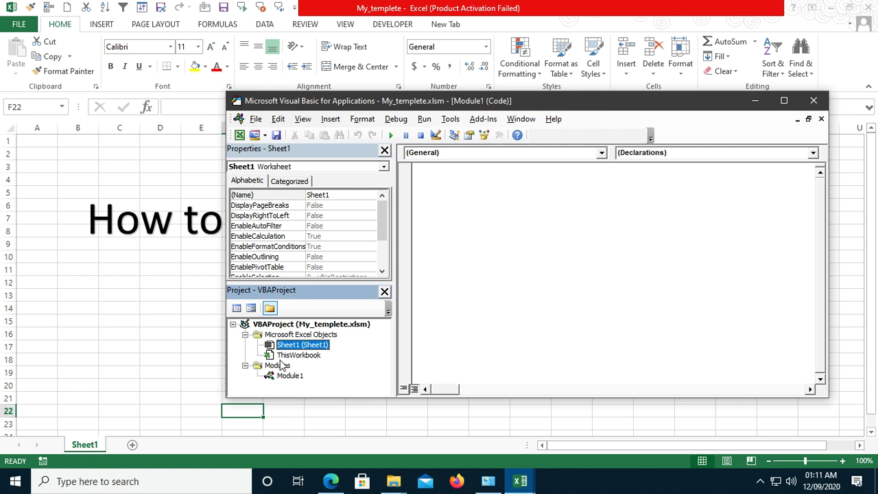
click(289, 376)
- Create the procedure Sub text_file_log() with its End Sub in Module1
click(449, 203)
text(sub text)
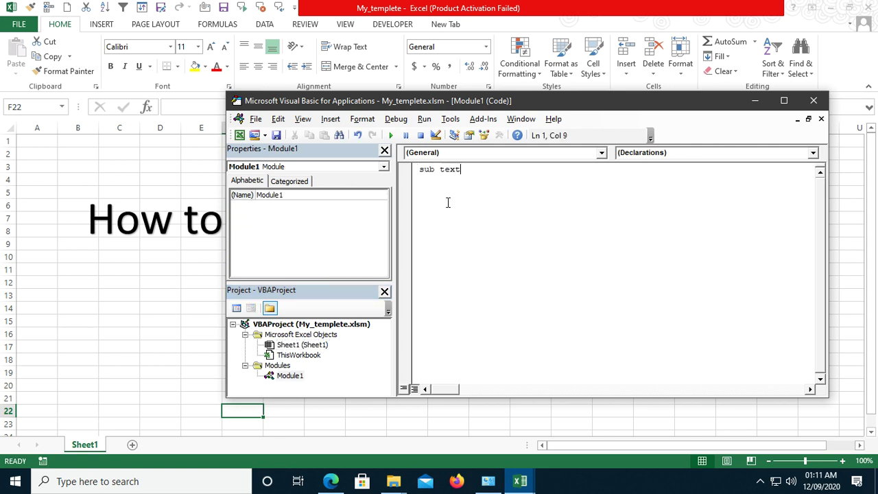
text(_file)
text(_log())
key(Return)
key(Return)
key(Return)
key(Return)
key(Return)
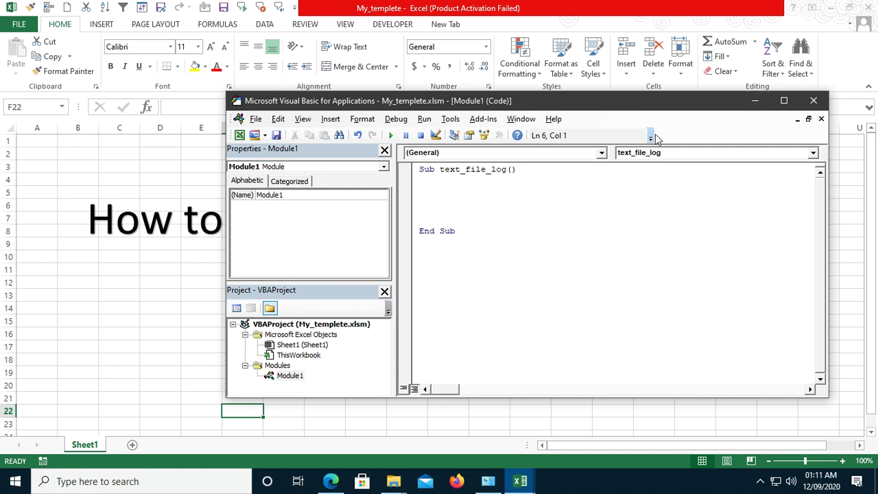
- Declare the variable with Dim path As String, correcting the misspelled name
click(453, 180)
key(Down)
text(dim path as stri)
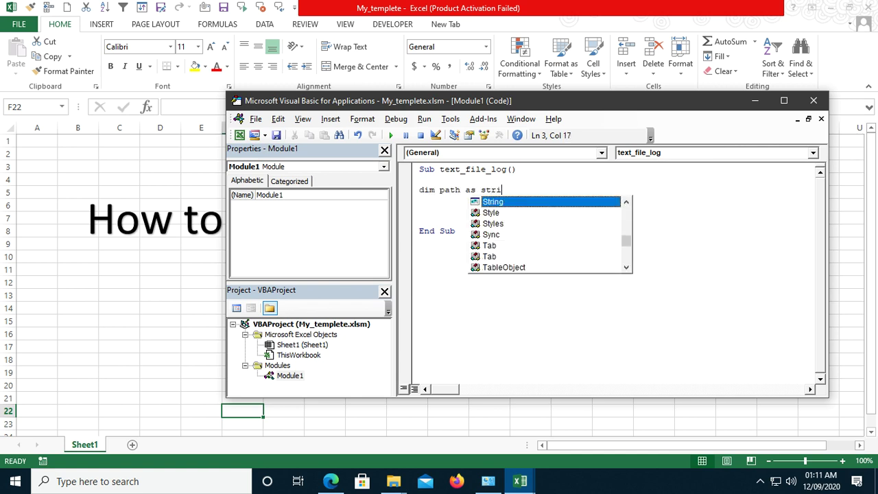
text(ng)
key(Return)
key(Return)
key(Up)
key(Up)
key(Right)
key(Right)
key(Right)
key(Right)
key(Right)
key(Delete)
key(Delete)
key(Delete)
key(BackSpace)
text(abc)
key(BackSpace)
key(BackSpace)
key(BackSpace)
text(path)
key(Down)
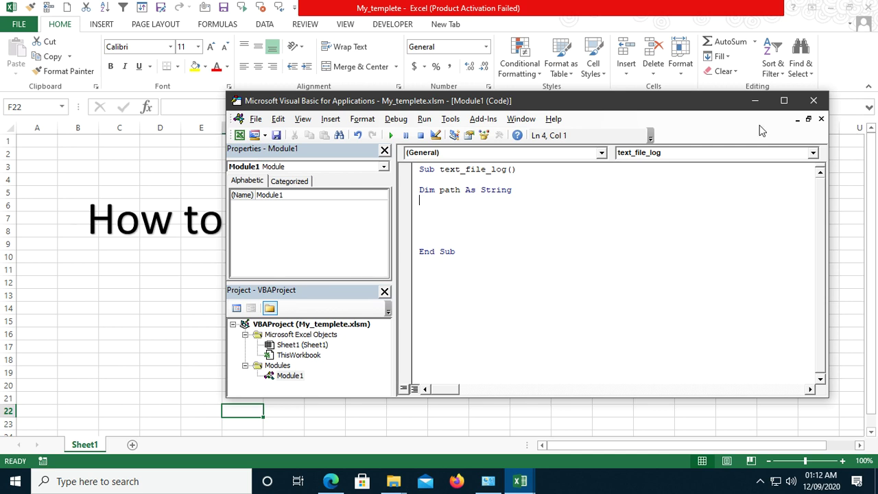
- Add a blank line below the declaration and begin the Path assignment line
double_click(463, 195)
drag(463, 195, 436, 196)
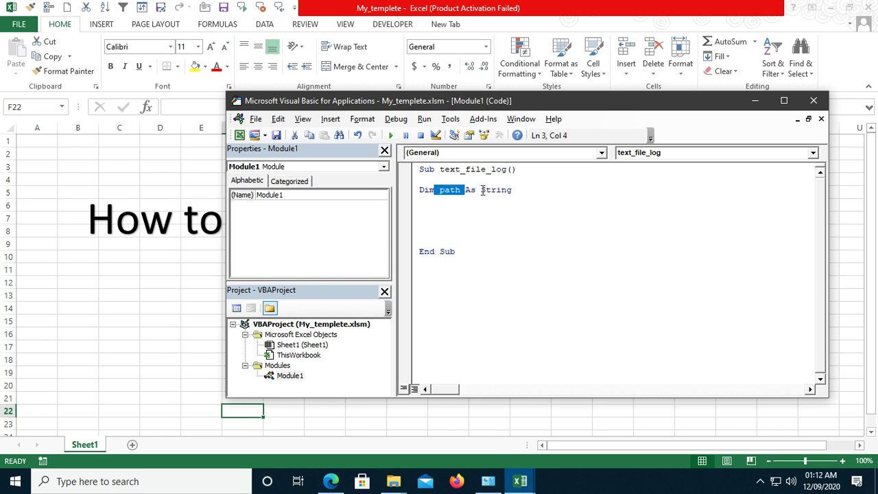
click(555, 191)
key(Return)
key(Return)
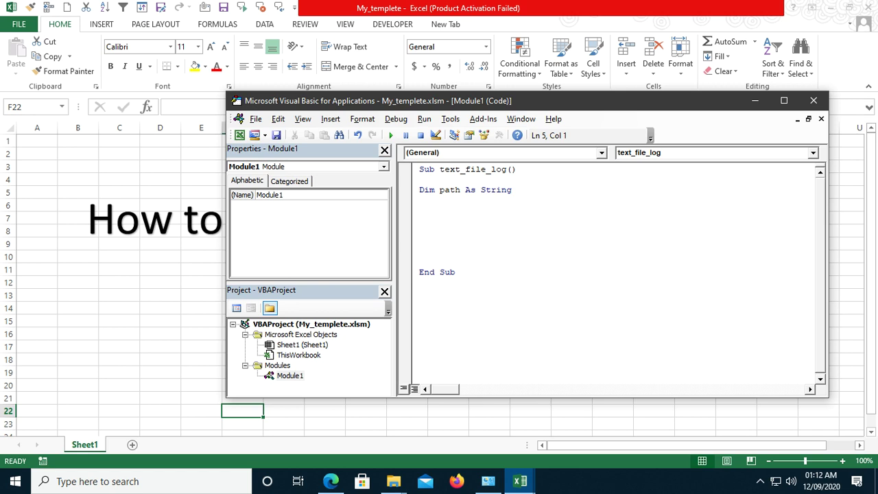
text(Path)
- Finish 'Path =' and close the extra Data folder and Apowersoft Explorer windows
text(=)
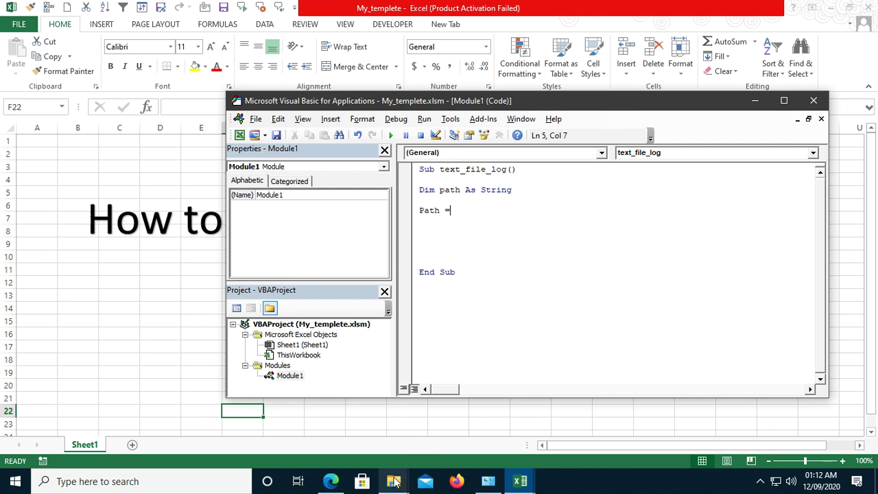
click(394, 480)
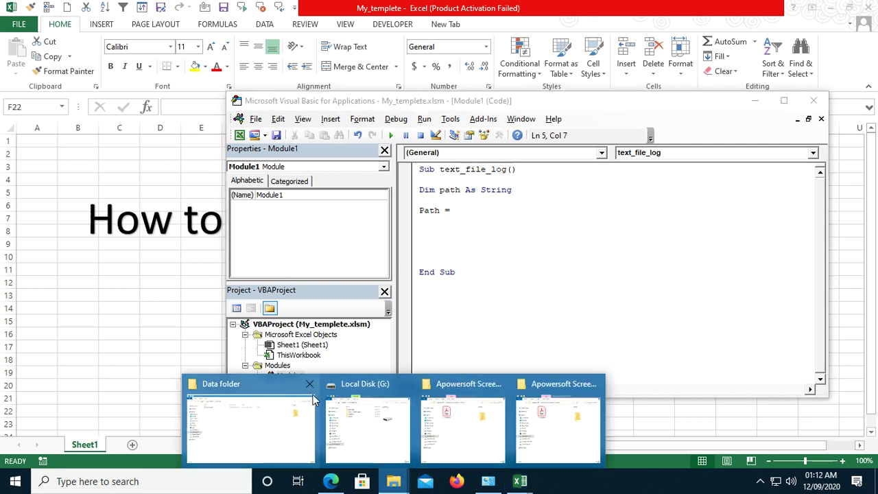
click(308, 384)
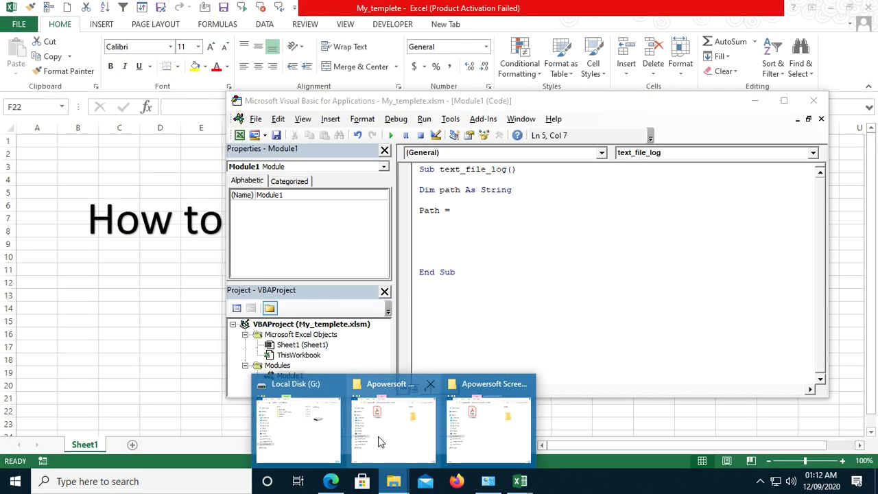
click(401, 428)
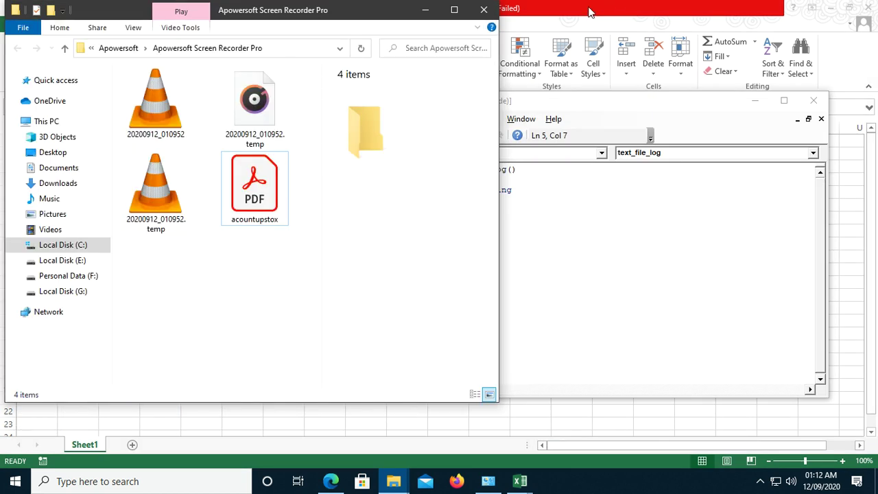
click(484, 8)
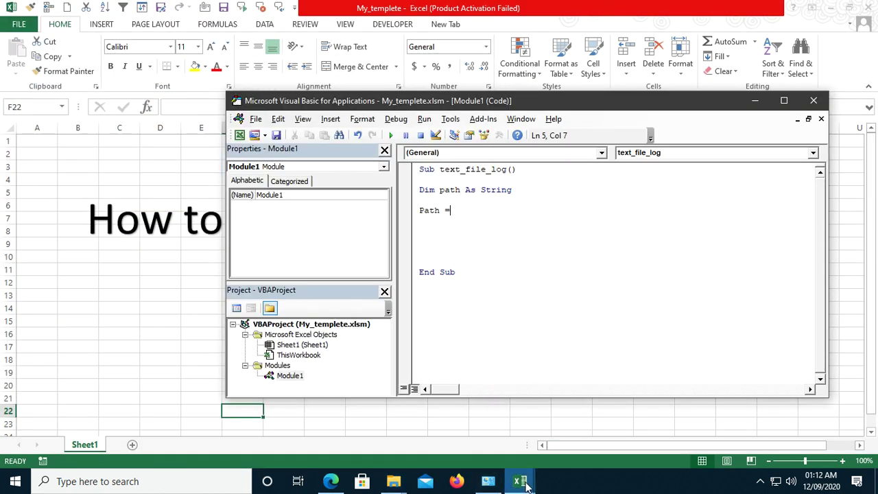
click(521, 481)
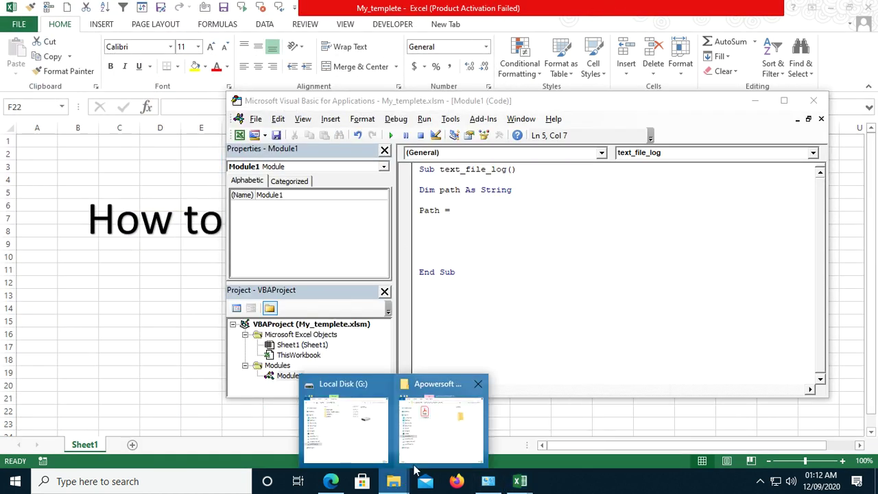
click(343, 446)
mouse_move(521, 384)
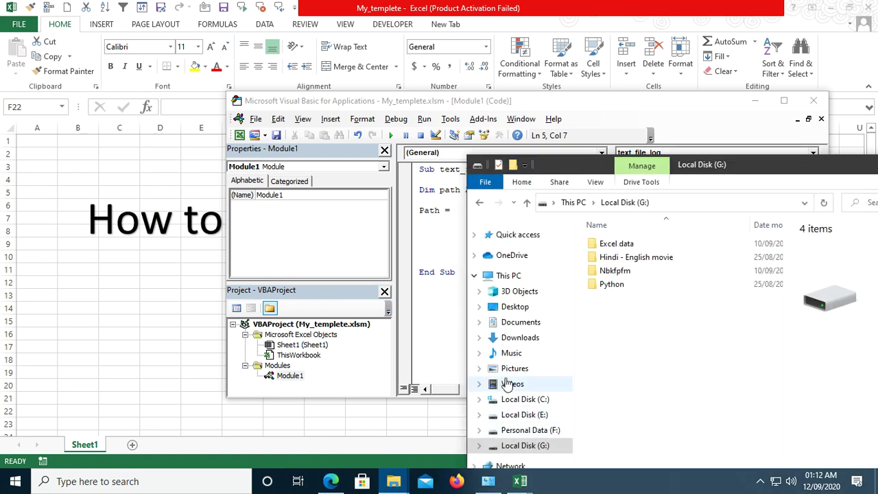
- Open Local Disk (E:) > Data folder and copy its full path, E:\Data folder
click(525, 414)
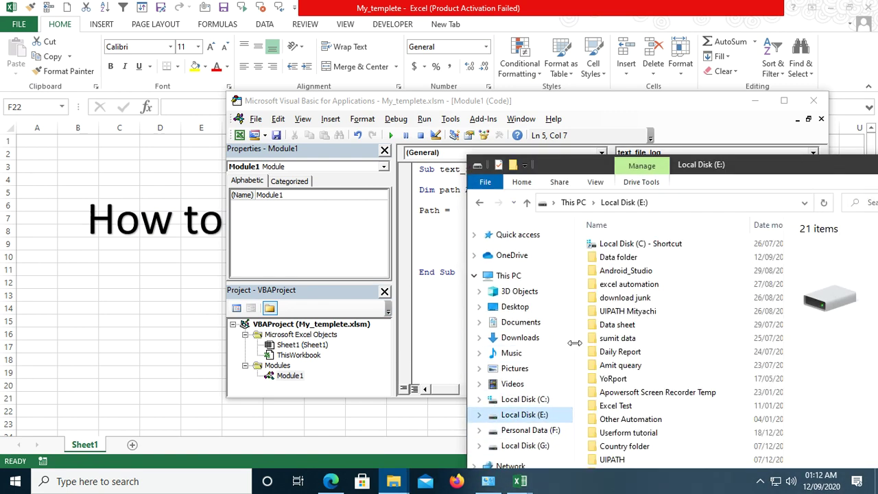
click(620, 259)
double_click(619, 259)
mouse_move(623, 163)
mouse_down()
mouse_move(738, 175)
mouse_move(722, 187)
mouse_up()
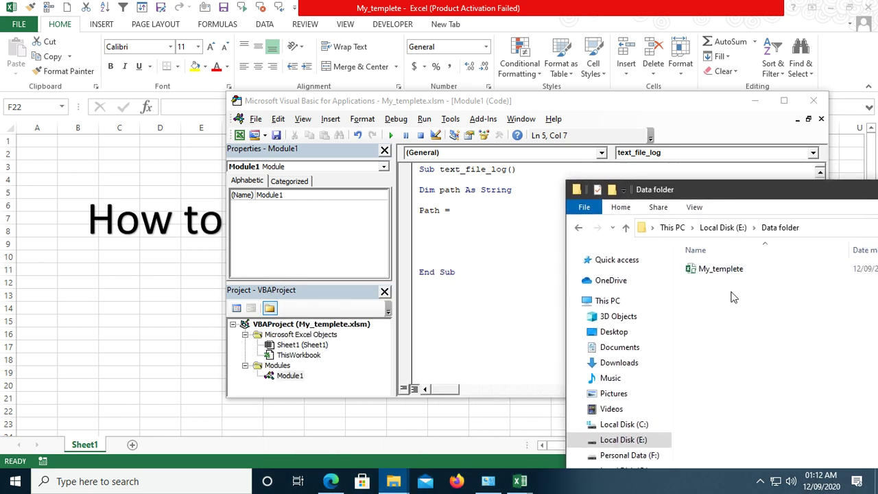
click(820, 229)
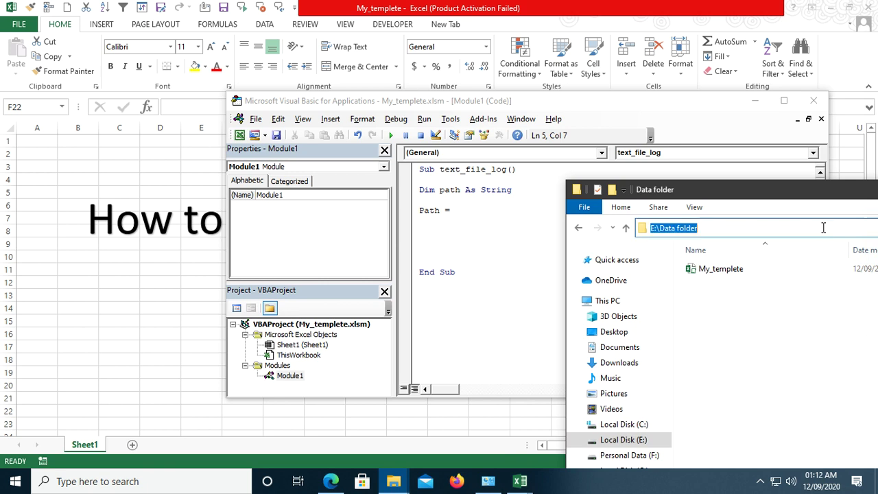
click(723, 296)
right_click(721, 294)
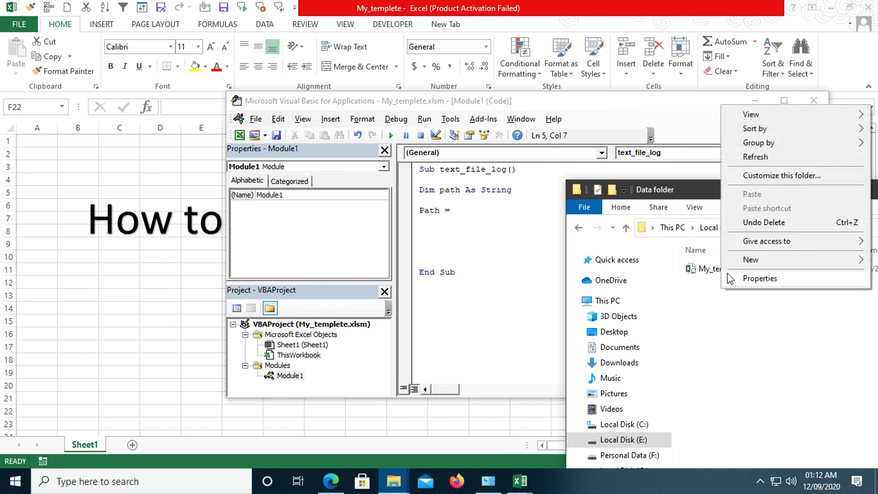
click(760, 275)
click(812, 227)
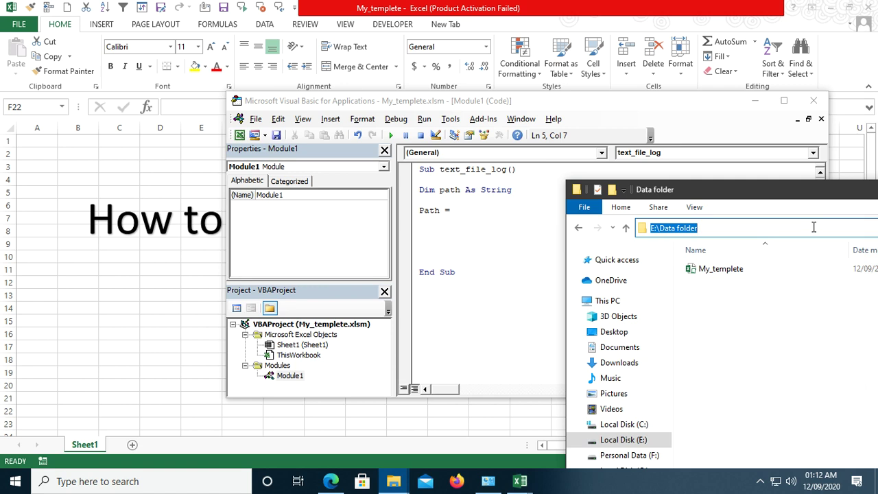
click(499, 207)
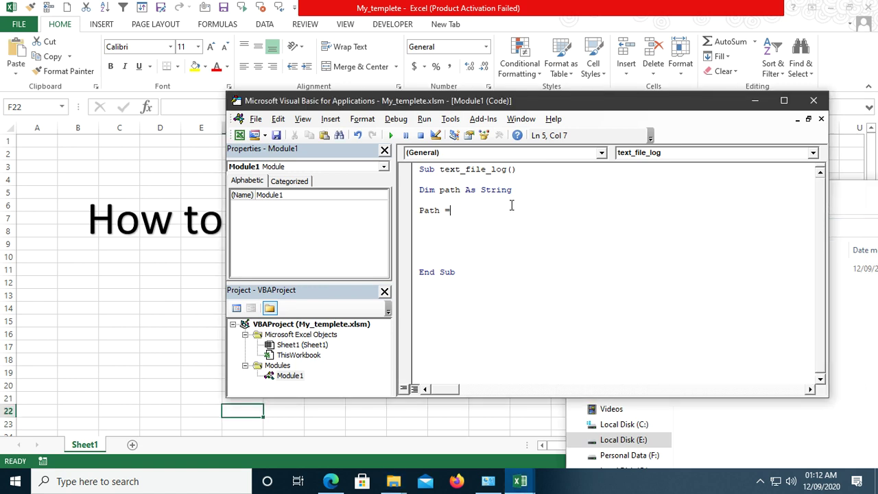
- Set path to "E:\Data folder\track.txt" and add Open path For Append As #1
text(")
text(E:\Data folder)
text(\)
text(text)
key(BackSpace)
key(BackSpace)
key(BackSpace)
key(BackSpace)
text(track)
text(.txt")
key(Return)
text(Open path )
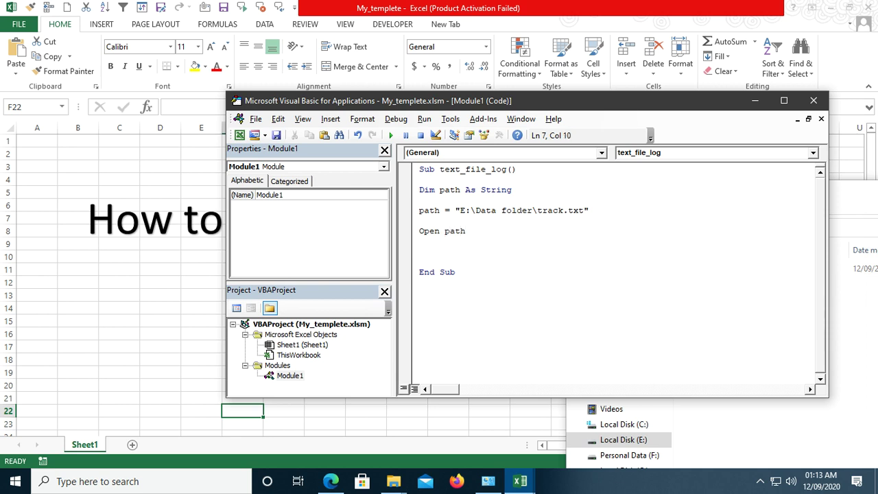
text(for append as )
text(#1)
key(Return)
key(Return)
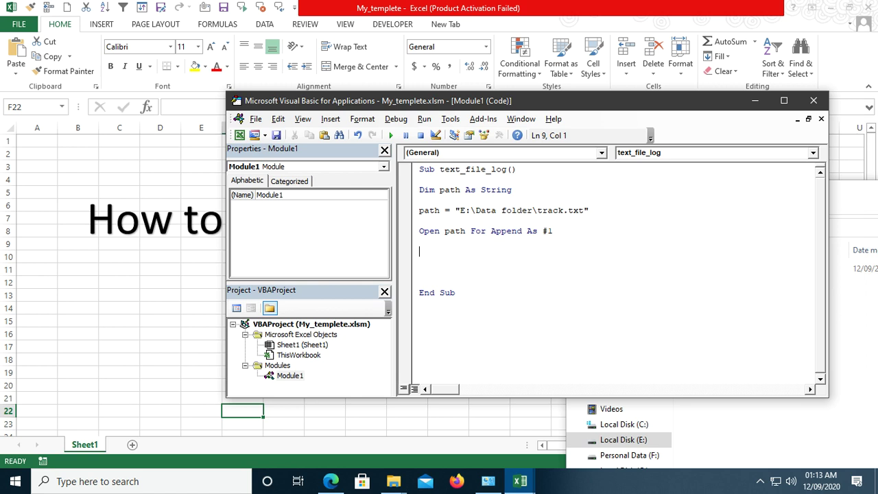
- Add a Write #1 line writing "Hello world" below the Open statement
drag(554, 231, 427, 233)
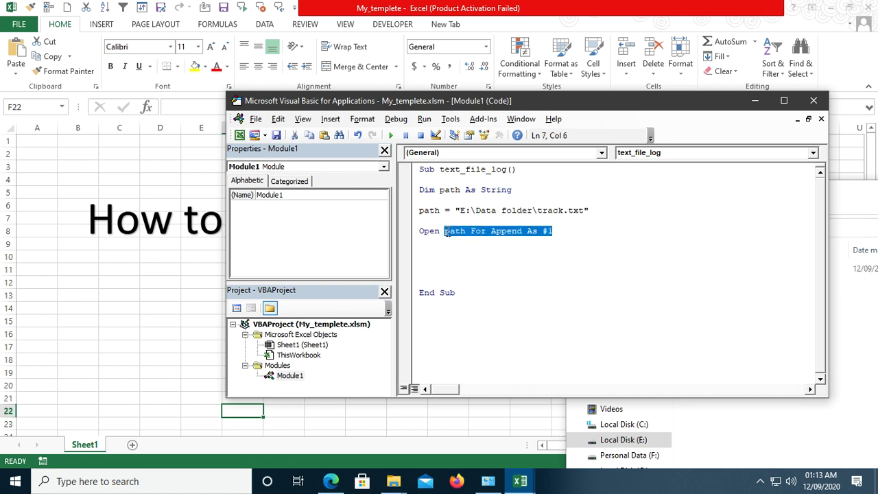
click(550, 233)
click(557, 233)
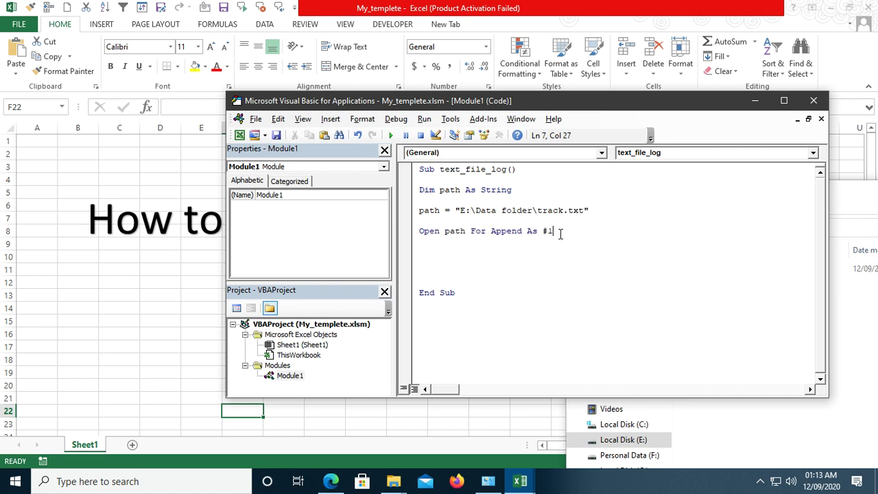
key(Return)
text(W)
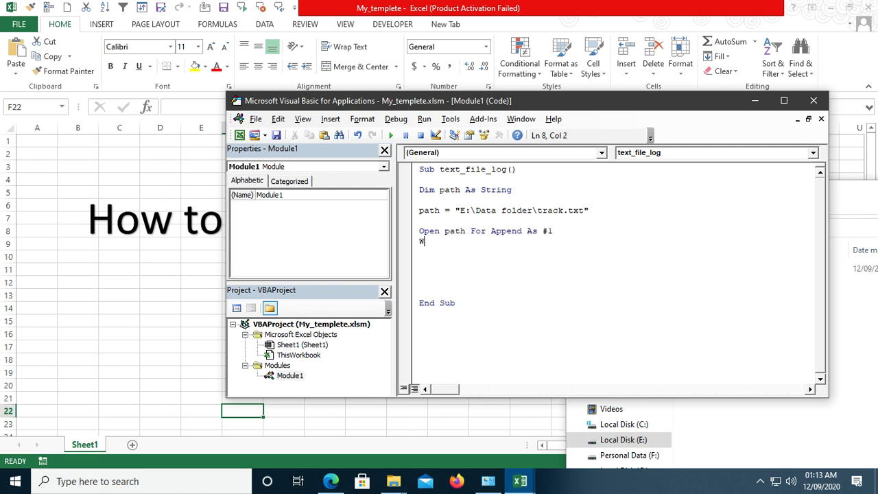
text(ite)
text( #)
text(" )
text(e)
key(BackSpace)
key(BackSpace)
key(BackSpace)
text(He)
text(llo world)
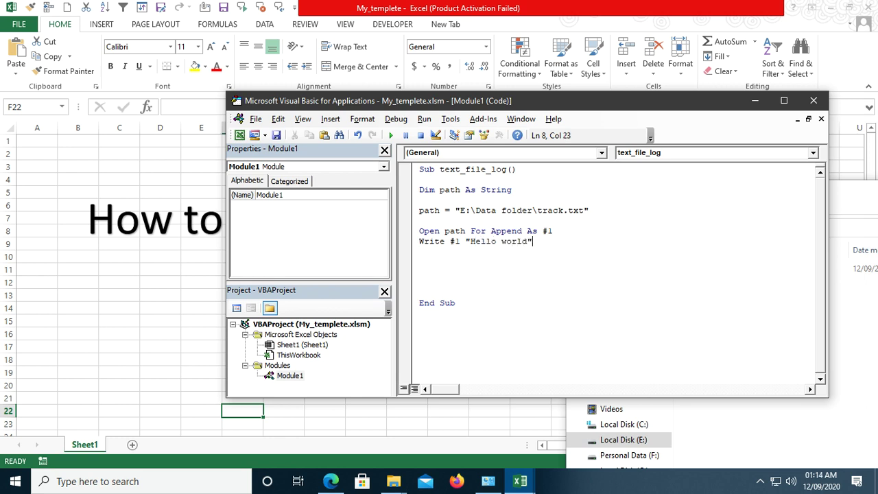
- Fix the list-separator error with a comma after Write #1, then add Close #1
click(522, 234)
key(Return)
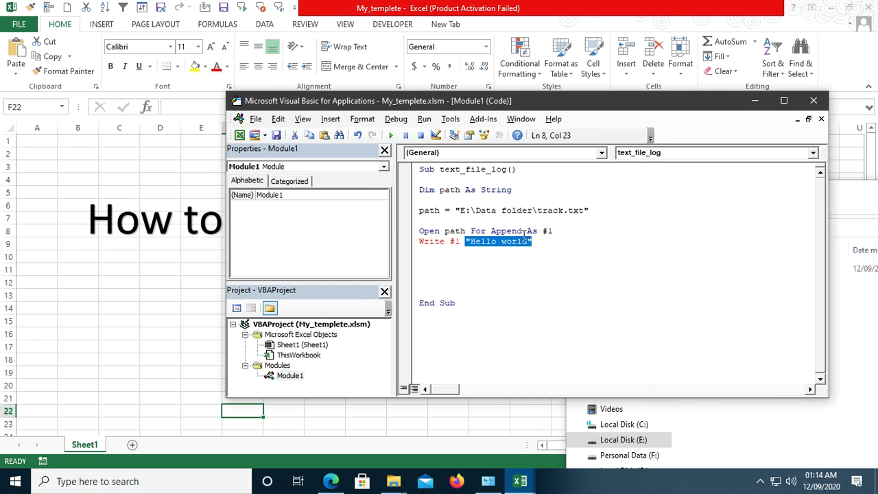
key(Left)
text(,)
key(Down)
key(Down)
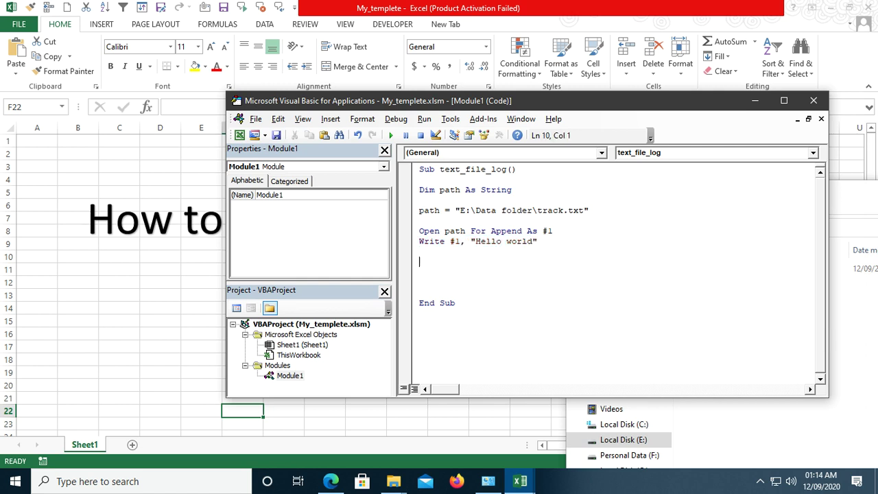
text(clos)
text(#1)
key(Return)
- Run text_file_log and open the new track file from E:\Data folder in Notepad
click(394, 135)
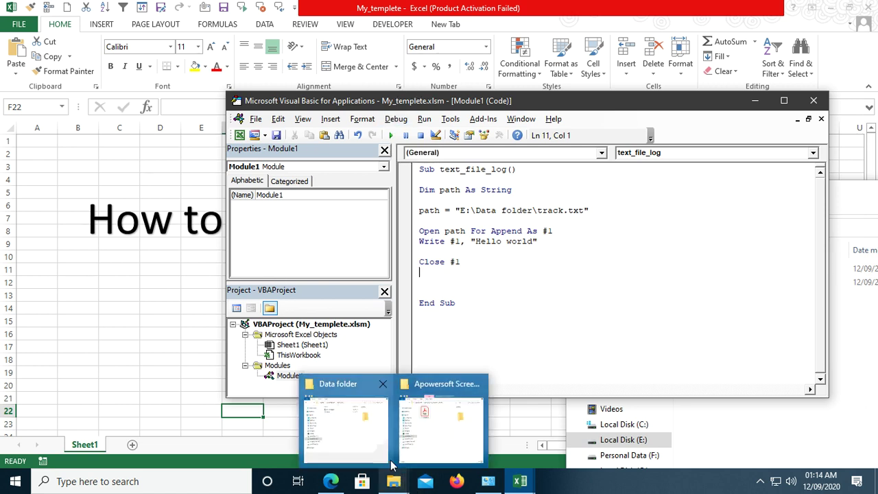
click(352, 446)
click(393, 481)
click(459, 450)
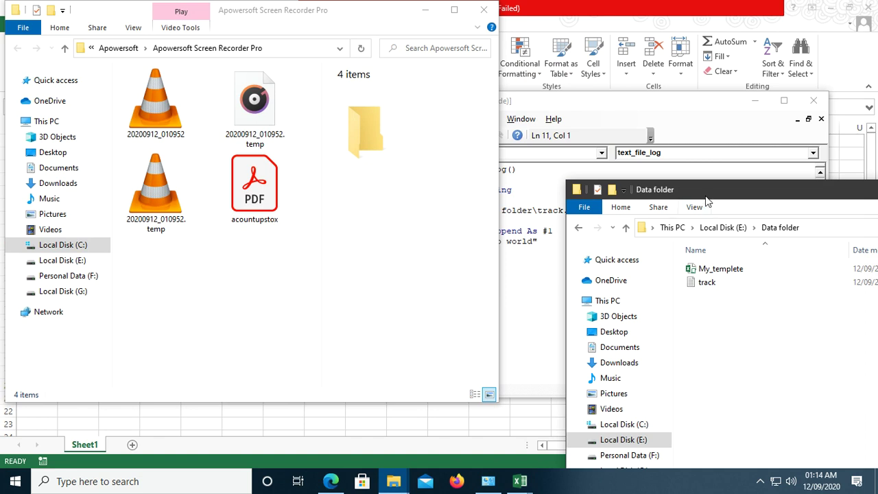
click(425, 10)
drag(727, 190, 571, 248)
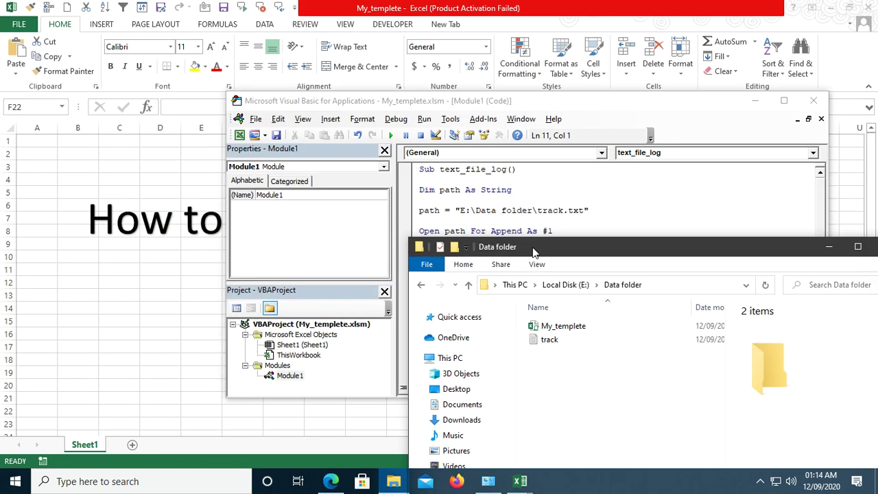
click(654, 283)
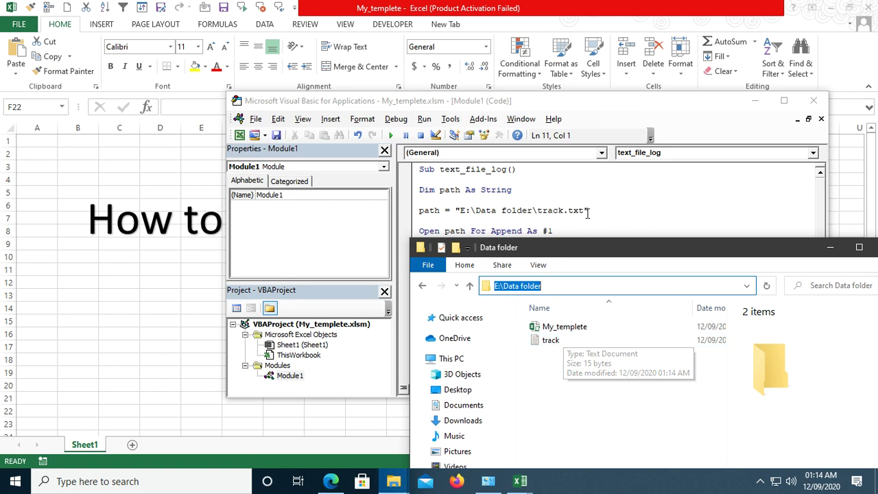
drag(574, 249, 570, 302)
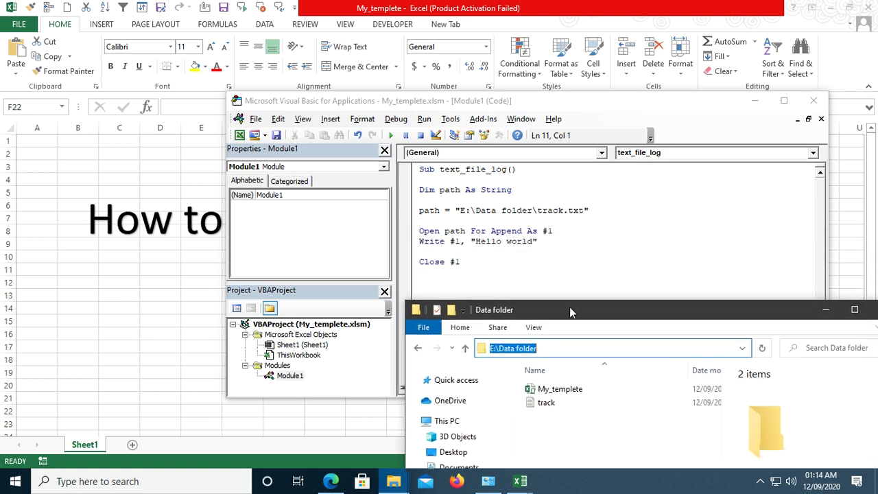
click(553, 396)
double_click(553, 396)
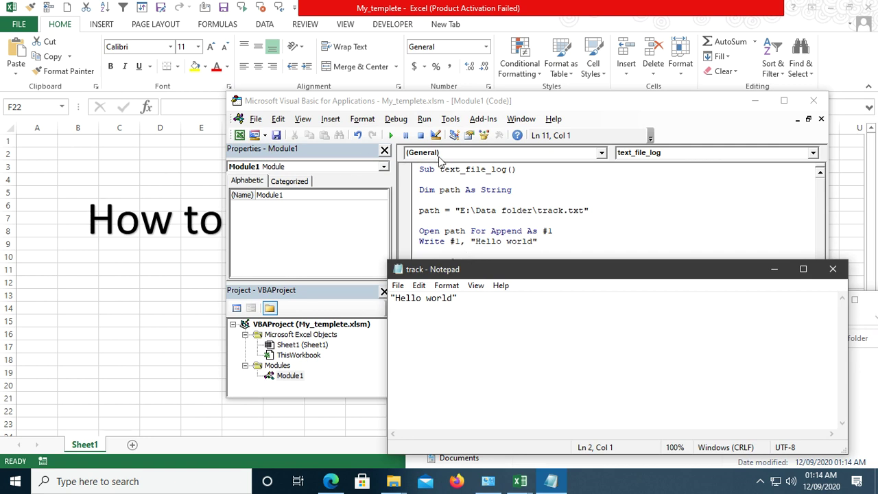
click(832, 269)
- Reopen track after rerunning and delete all its Hello world lines
click(404, 153)
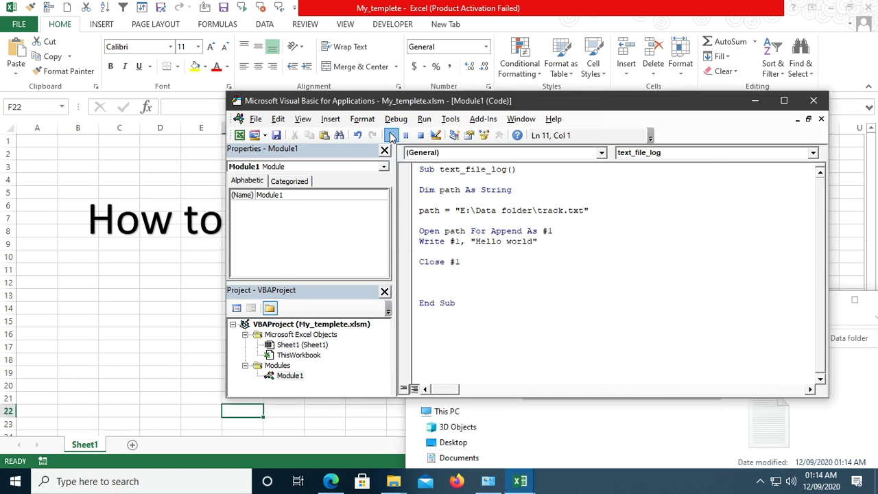
click(564, 443)
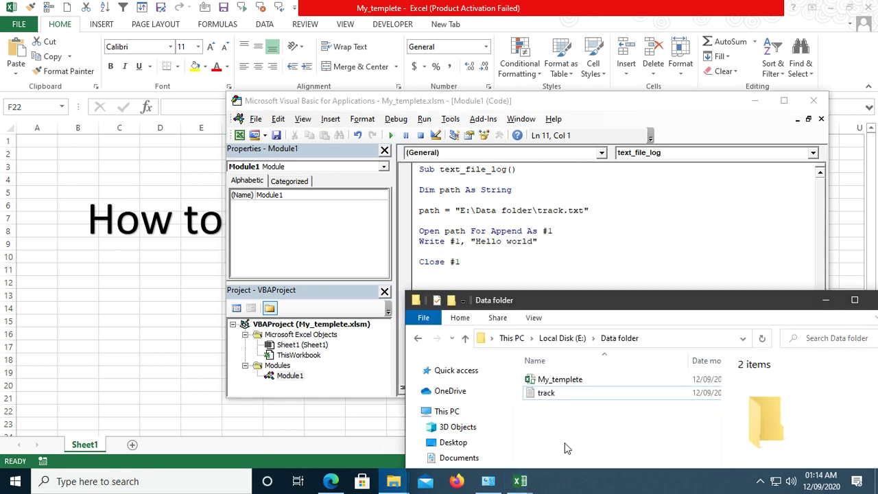
double_click(557, 396)
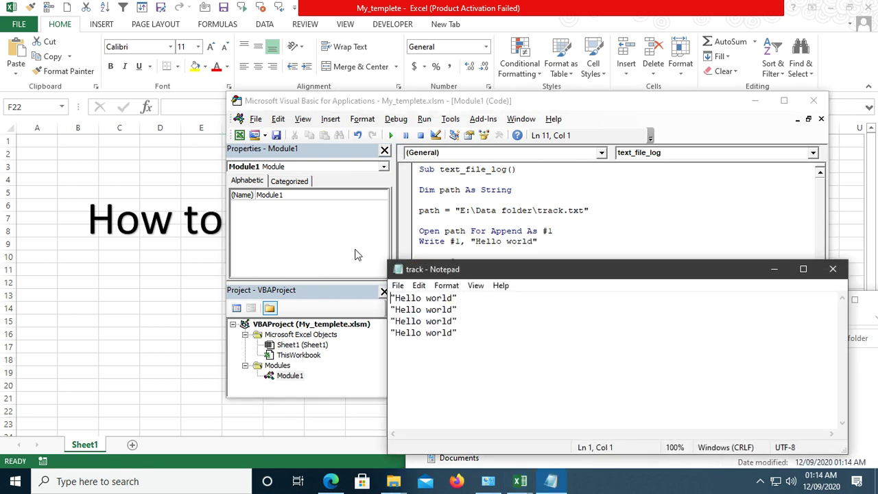
key(ctrl+a)
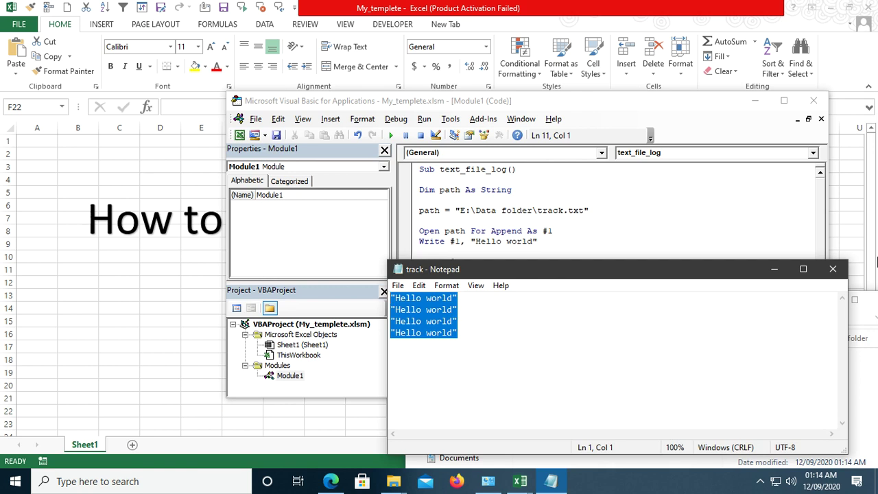
key(Delete)
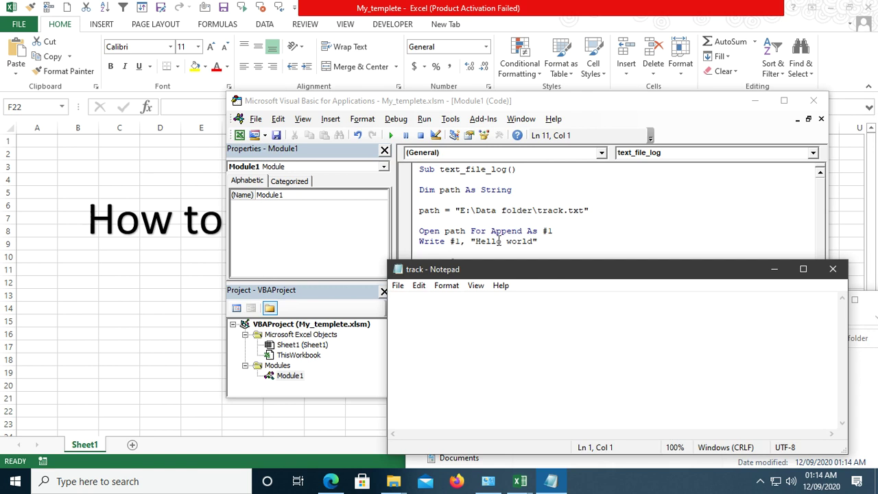
click(498, 241)
click(433, 291)
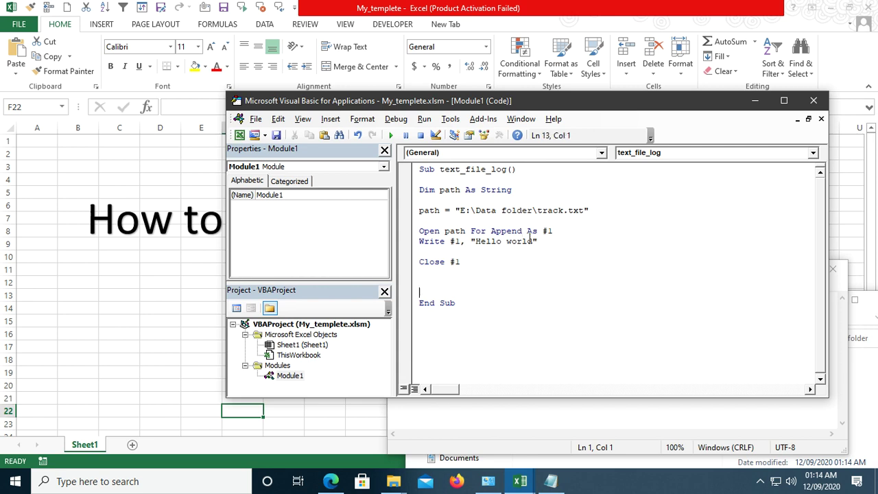
- Replace "Hello world" with "Saved by " & Application.UserName & "_" & Now
drag(471, 241, 540, 249)
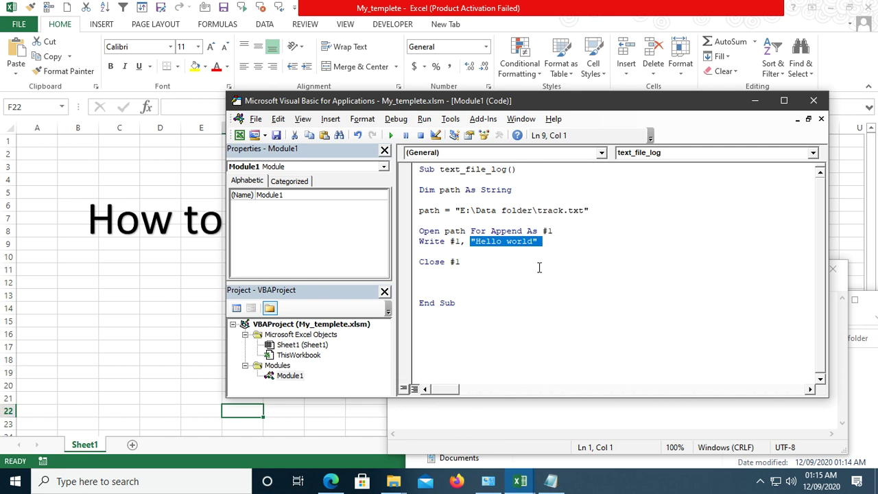
text("Saved by " & )
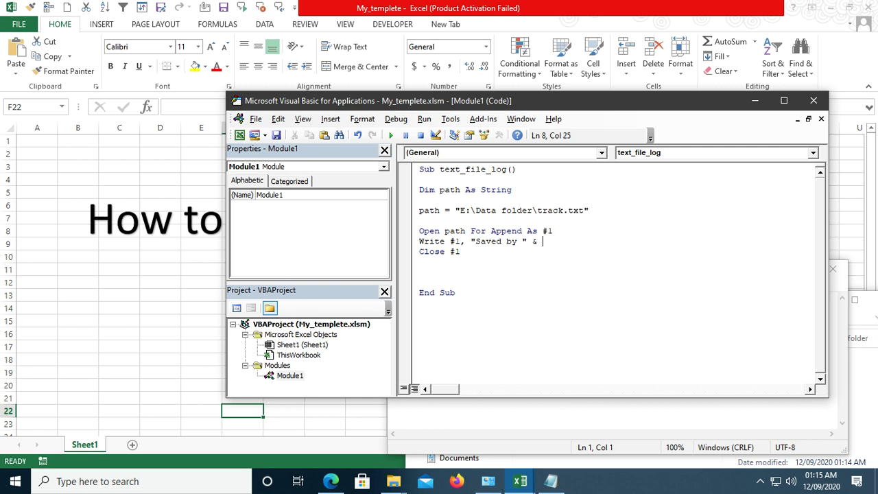
text(application.)
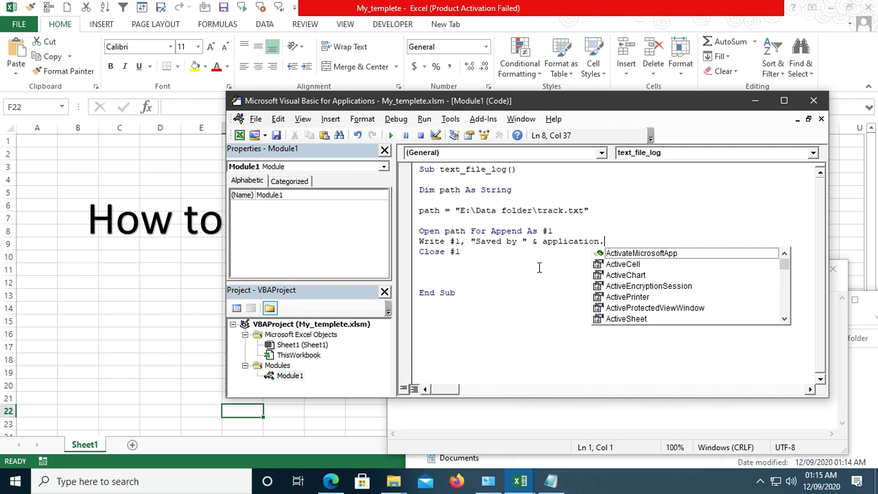
text(user)
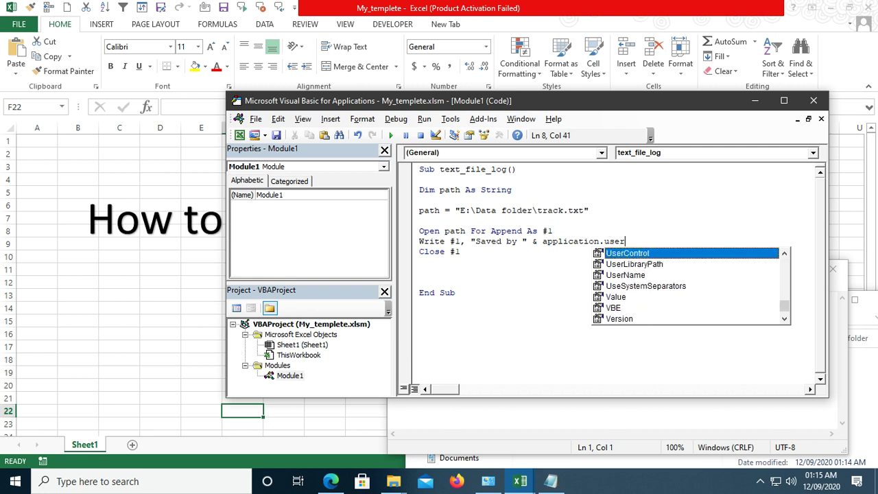
text(n)
key(Tab)
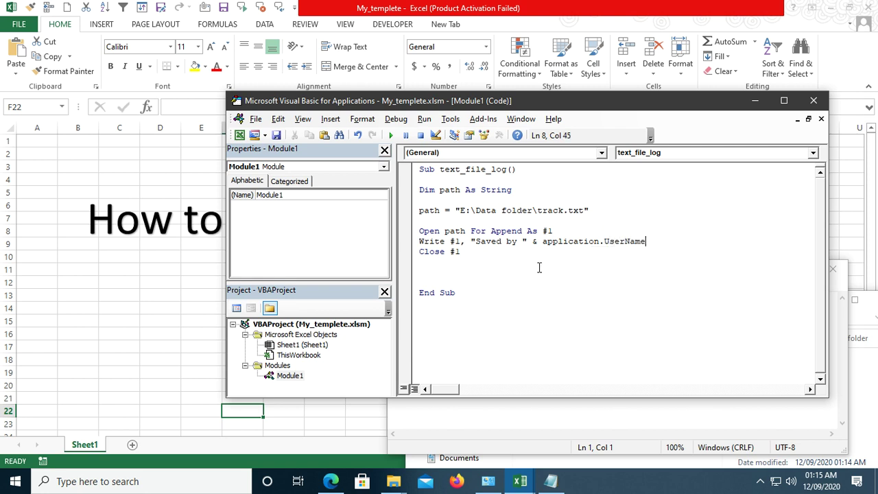
text(& )
text( " & now)
click(460, 252)
drag(475, 242, 711, 240)
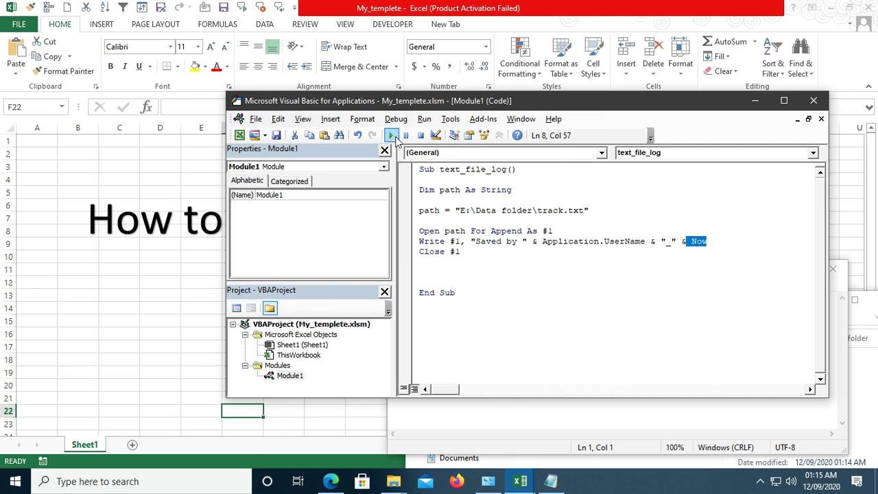
click(675, 421)
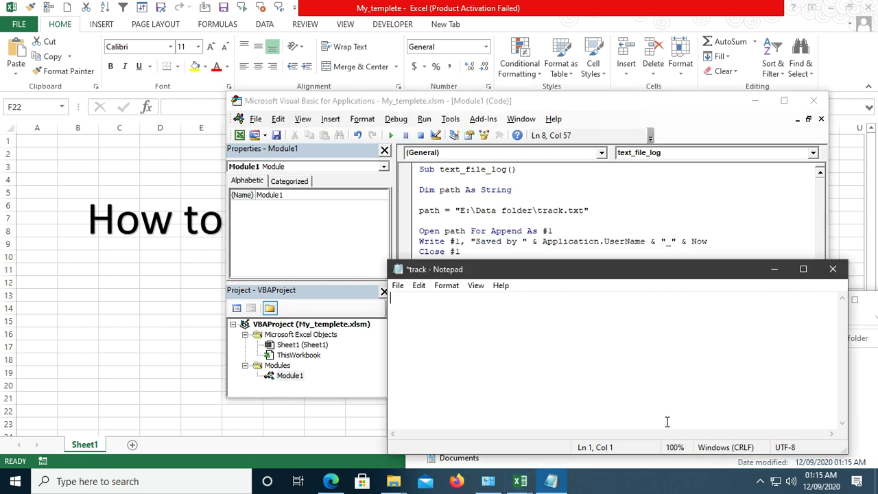
- Discard Notepad's edits, reopen track and check the new Saved by line with user name and timestamp
click(832, 269)
click(458, 248)
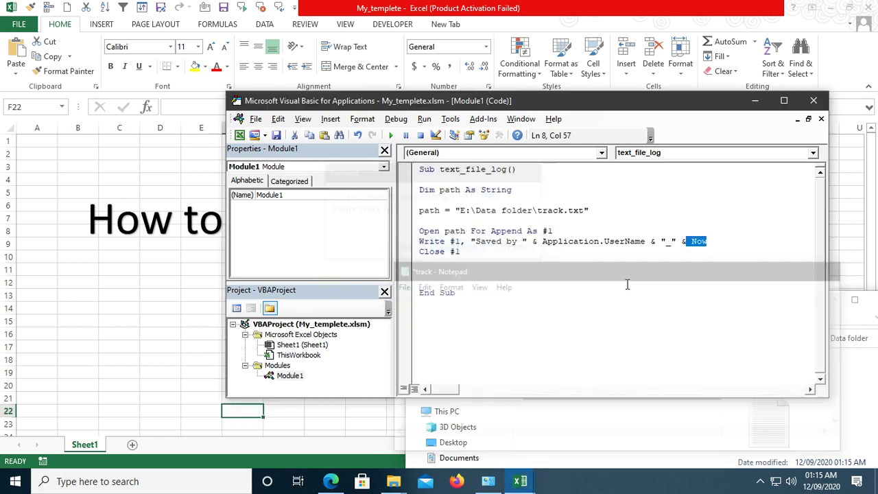
click(694, 431)
double_click(572, 388)
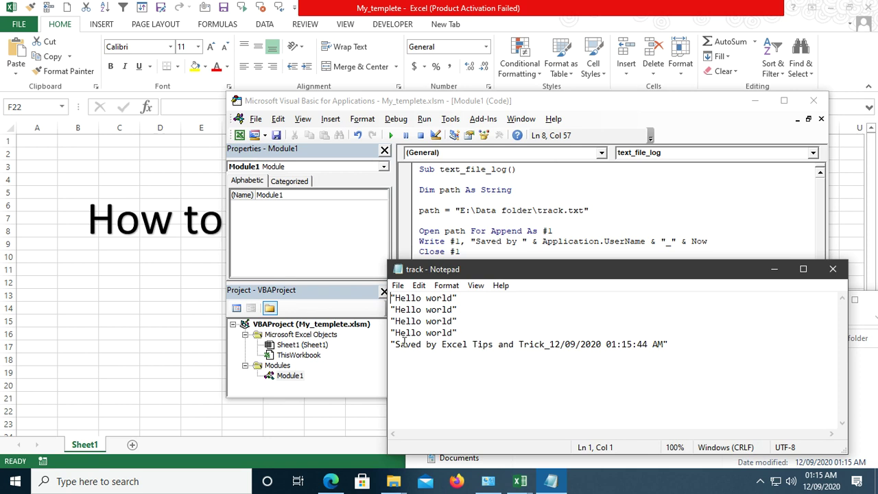
mouse_move(396, 347)
mouse_down()
mouse_move(482, 351)
mouse_move(441, 345)
mouse_up()
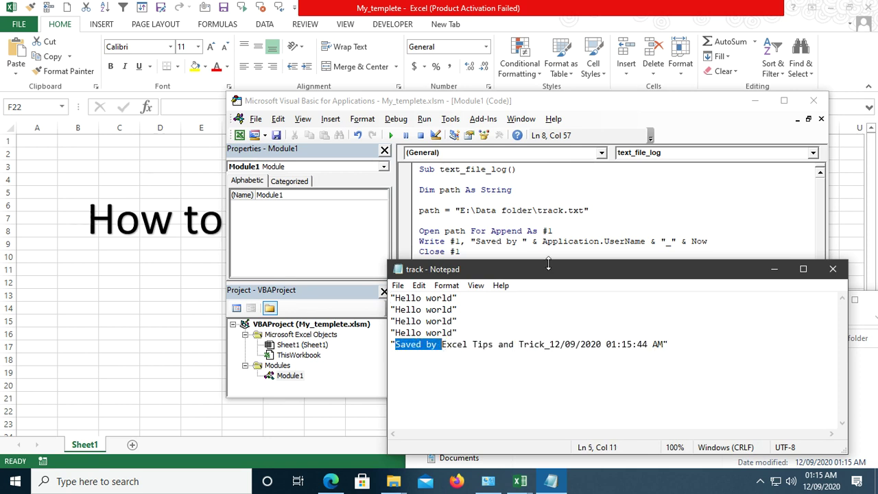
mouse_move(537, 280)
mouse_down()
mouse_move(252, 250)
mouse_move(523, 299)
mouse_up()
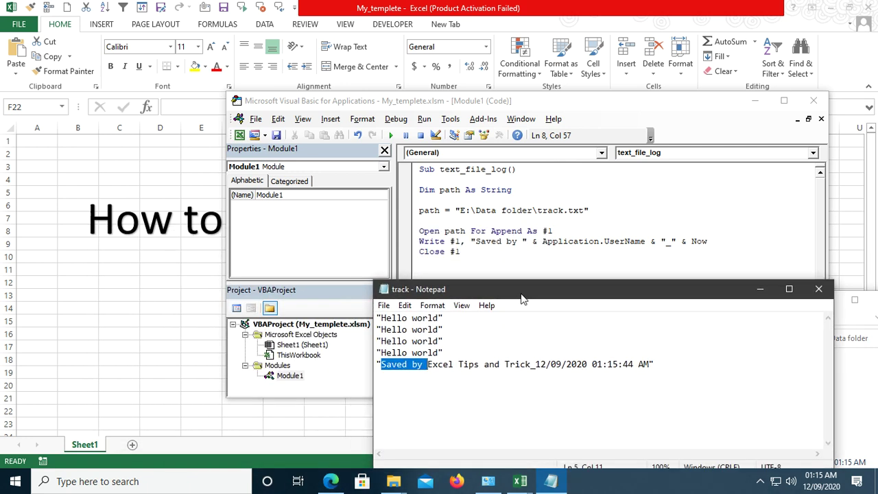
drag(426, 364, 532, 364)
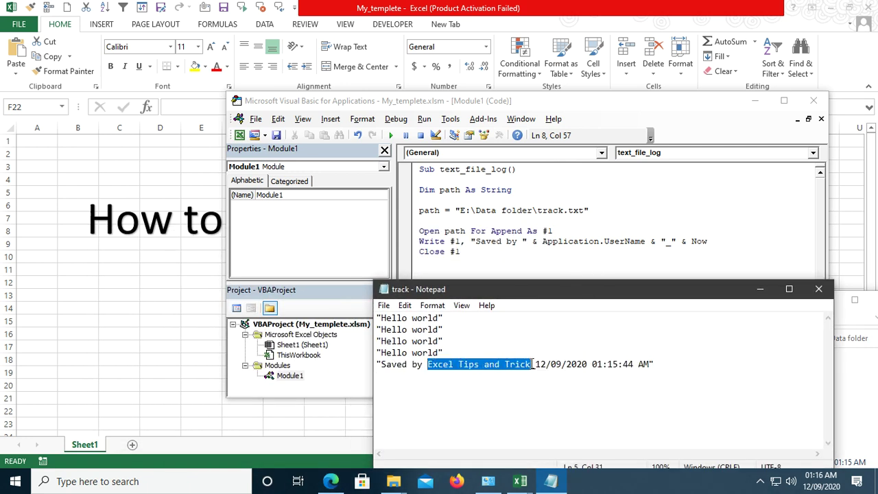
- Adjust the underscore separator in the Write line to add spacing around it
click(660, 244)
click(621, 409)
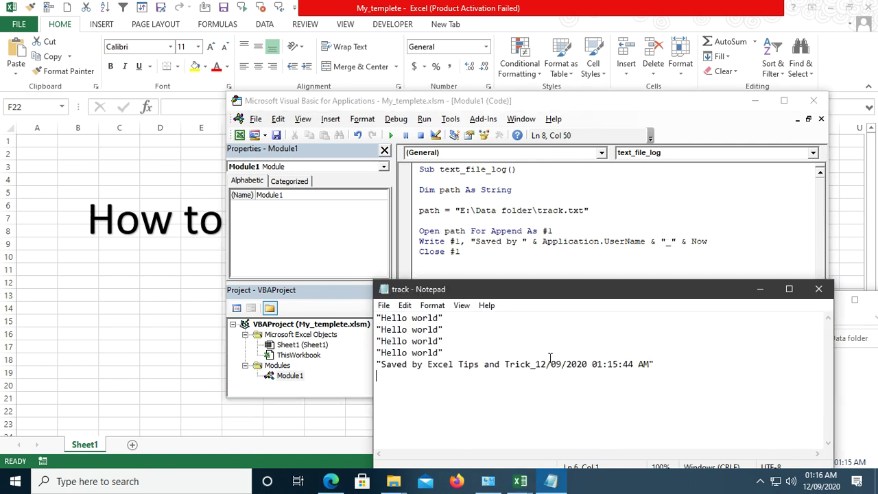
drag(530, 364, 541, 364)
click(670, 241)
key(shift+Right)
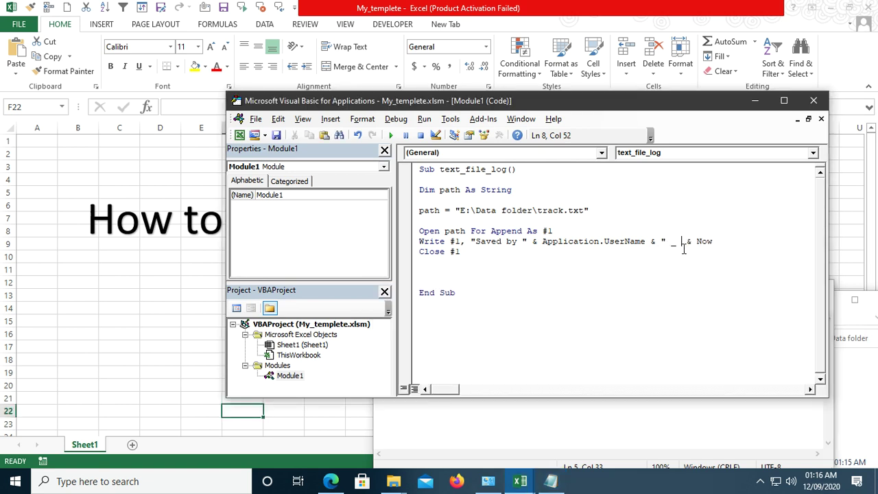
text(")
click(728, 241)
- Compare the logged date and time with the & Now code, then close track
click(634, 427)
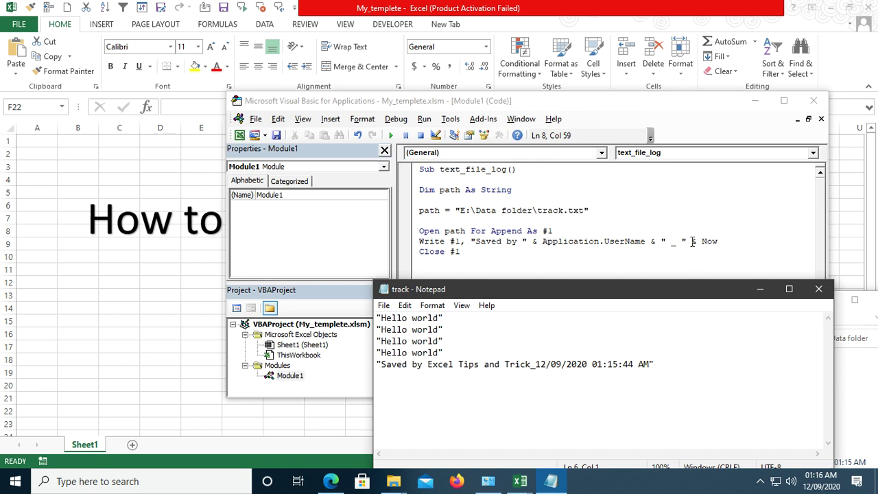
drag(692, 241, 717, 243)
key(shift+Down)
click(670, 412)
drag(592, 364, 638, 367)
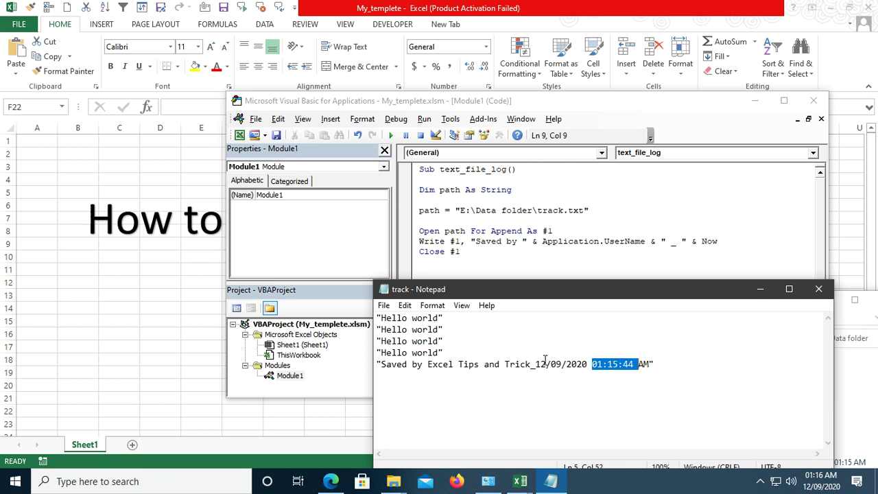
drag(535, 364, 592, 369)
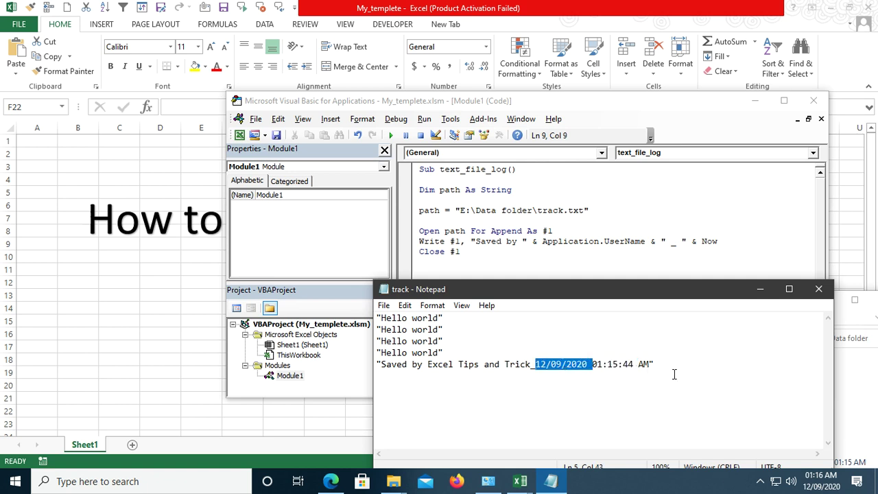
click(818, 288)
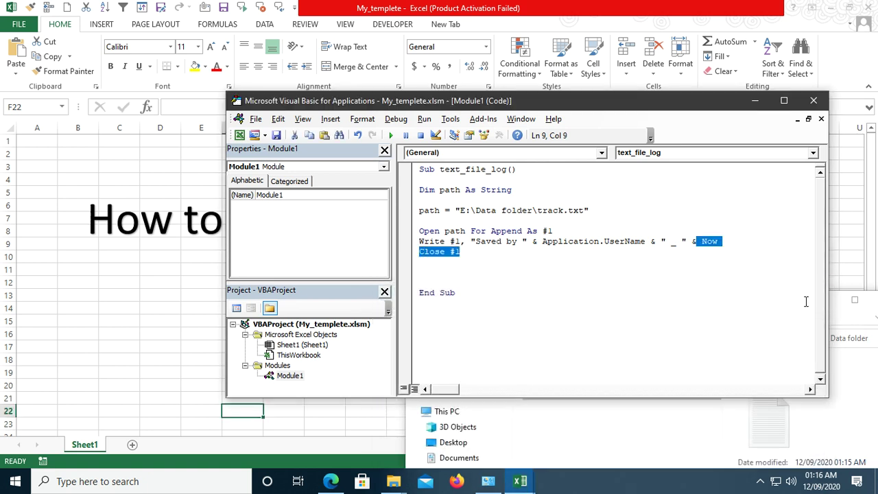
- Run the text_file_log macro again to log a new Saved by entry
click(567, 322)
key(F5)
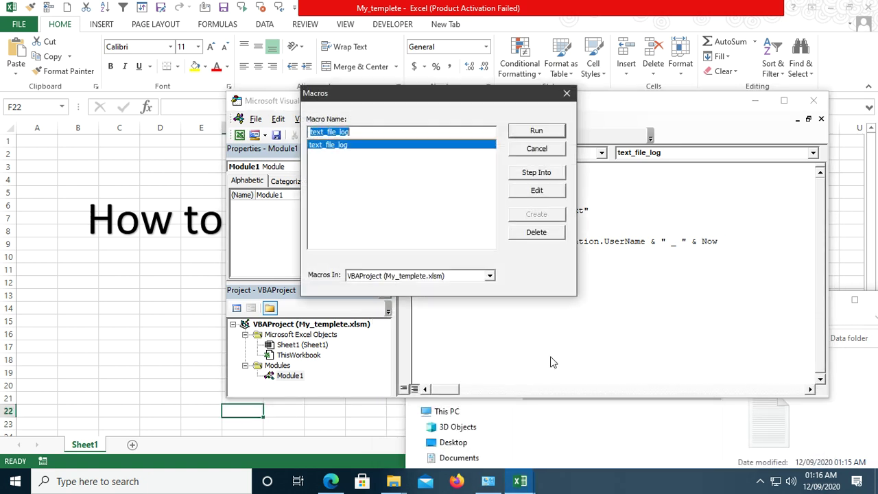
click(536, 132)
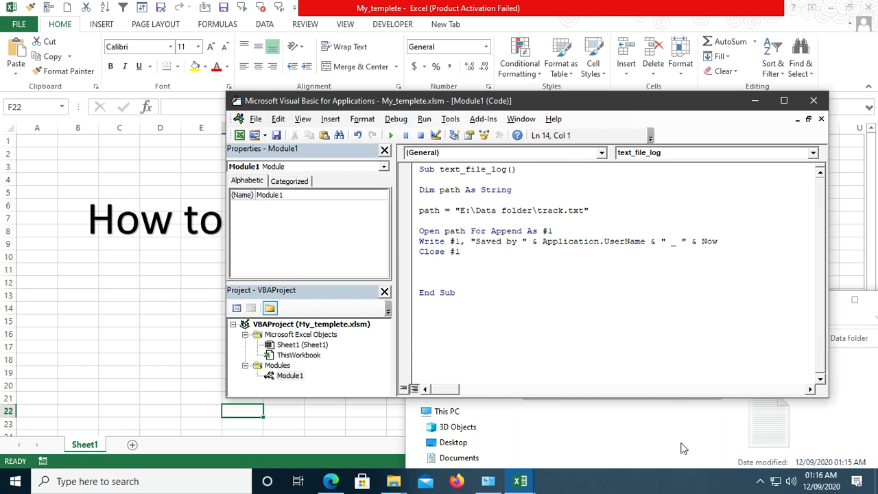
- Open track.txt from the Data folder in Notepad and delete all its log entries
click(675, 451)
double_click(547, 393)
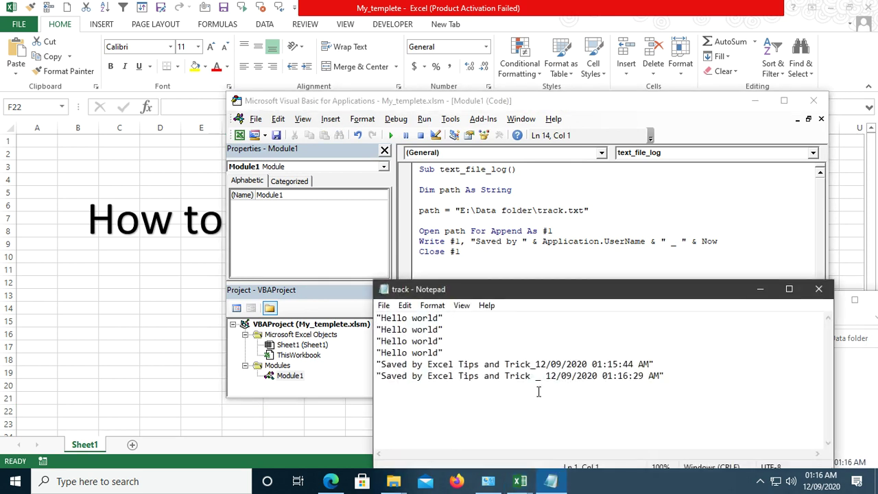
click(536, 376)
key(ctrl+a)
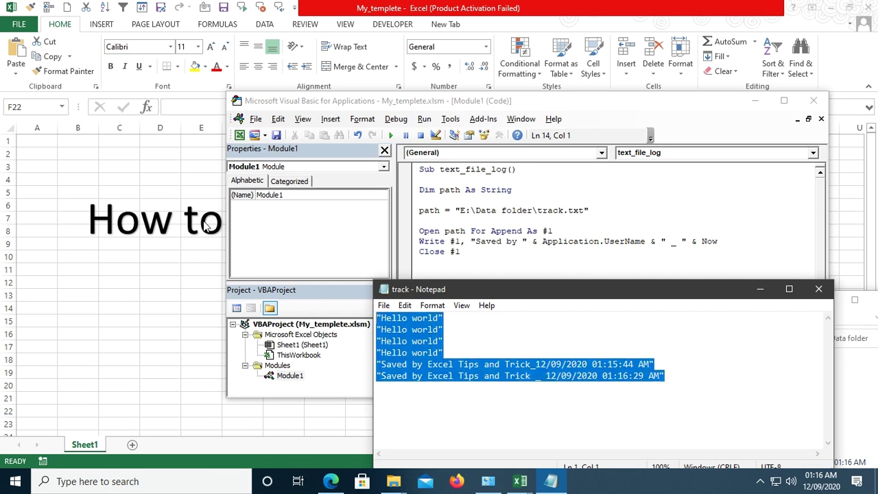
key(Delete)
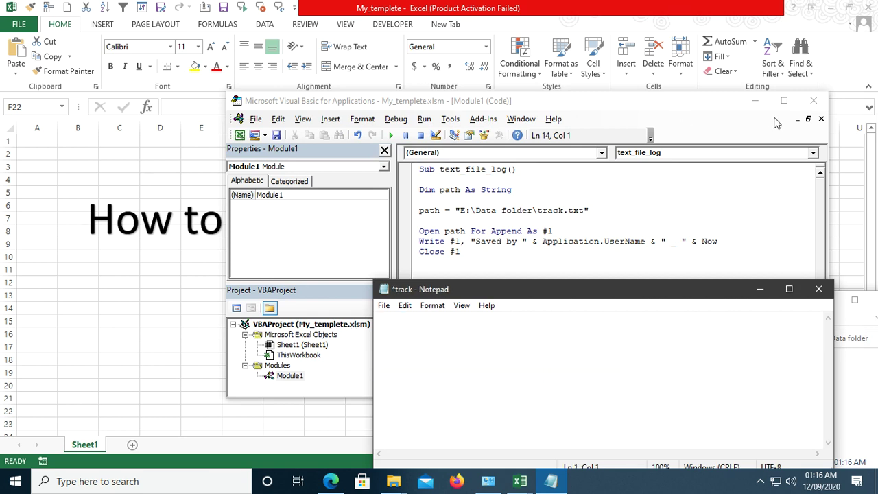
- Maximize the code editor and delete the blank line before End Sub in text_file_log
click(783, 101)
click(494, 104)
click(221, 174)
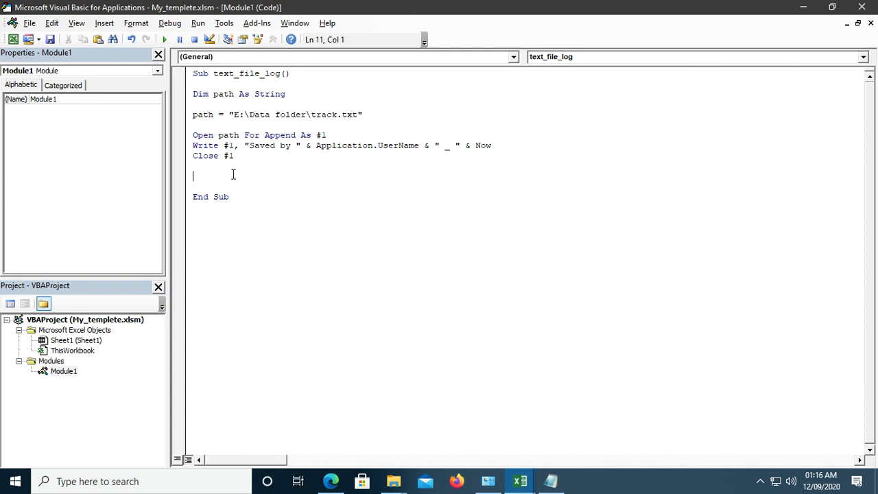
key(BackSpace)
- Open the ThisWorkbook code window, which shows an empty Workbook_Open procedure
double_click(70, 350)
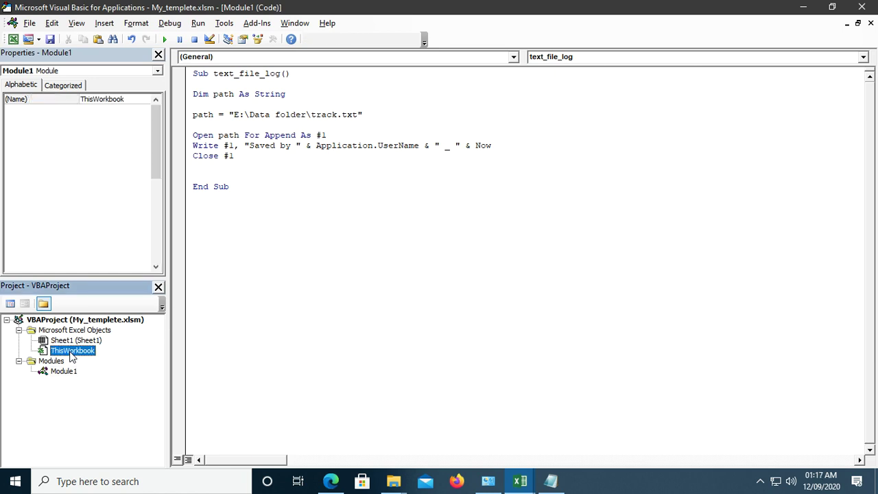
double_click(71, 350)
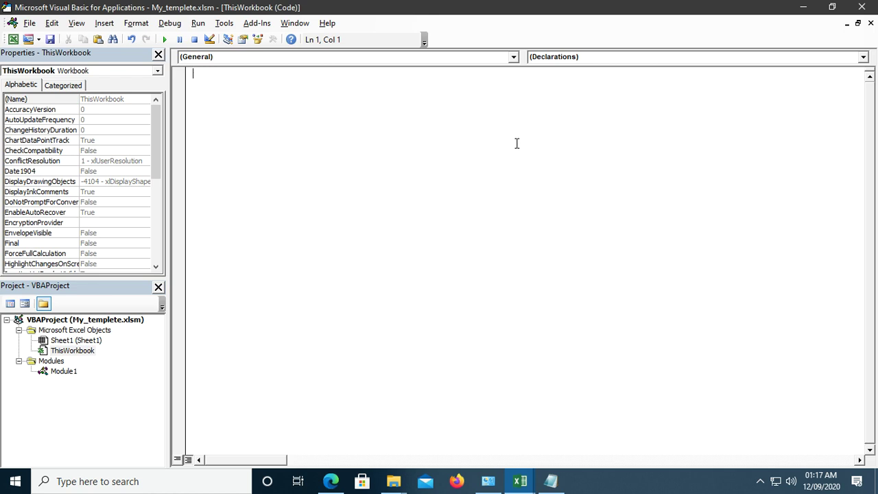
double_click(76, 351)
- Add a Workbook_BeforeSave event procedure by choosing Workbook and then BeforeSave
click(513, 57)
click(274, 79)
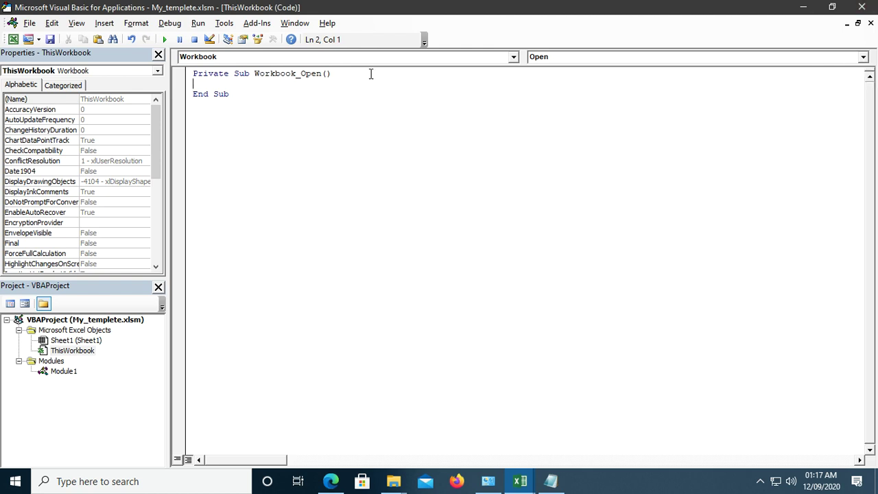
click(862, 57)
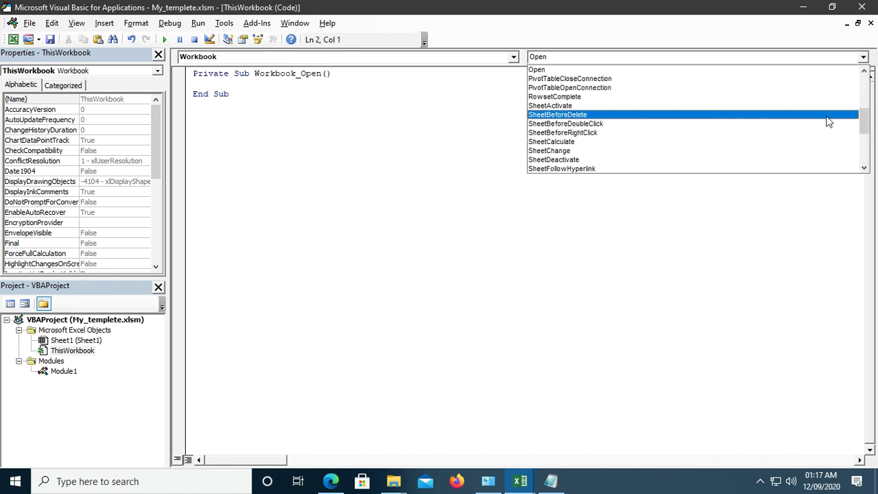
scroll(829, 121, up, 3)
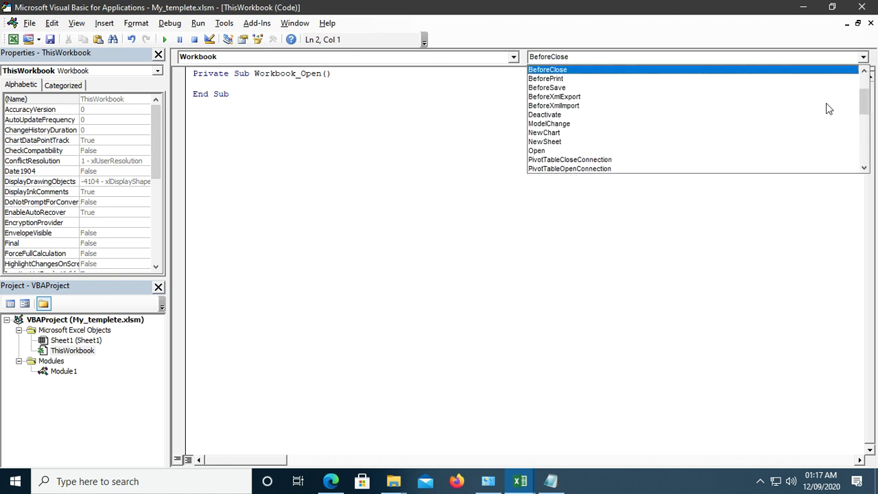
key(Down)
key(Down)
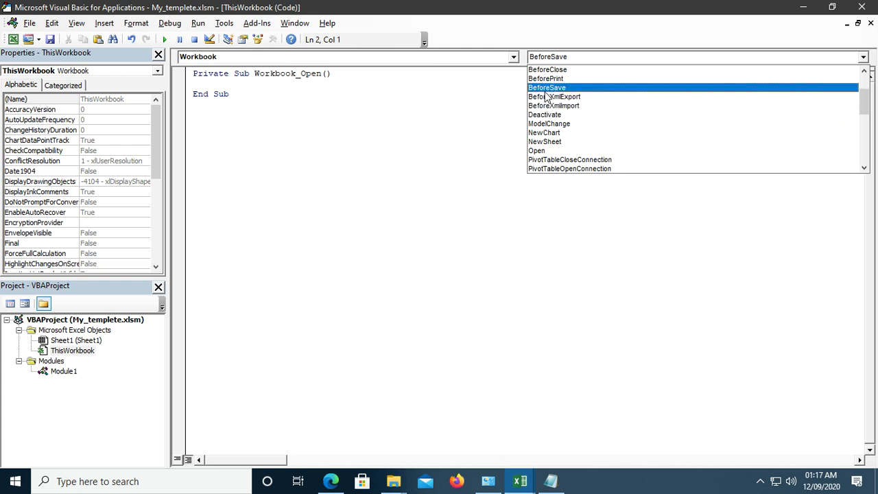
click(554, 88)
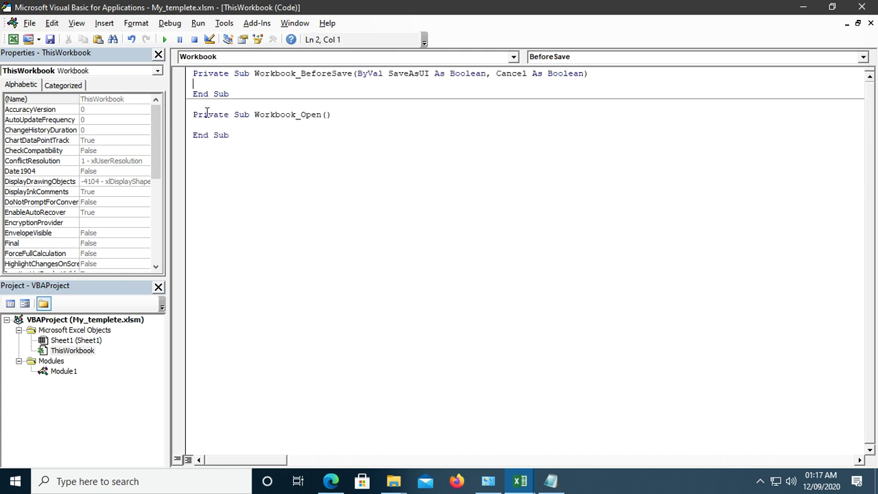
- Delete the unwanted Workbook_Open procedure
drag(197, 115, 284, 159)
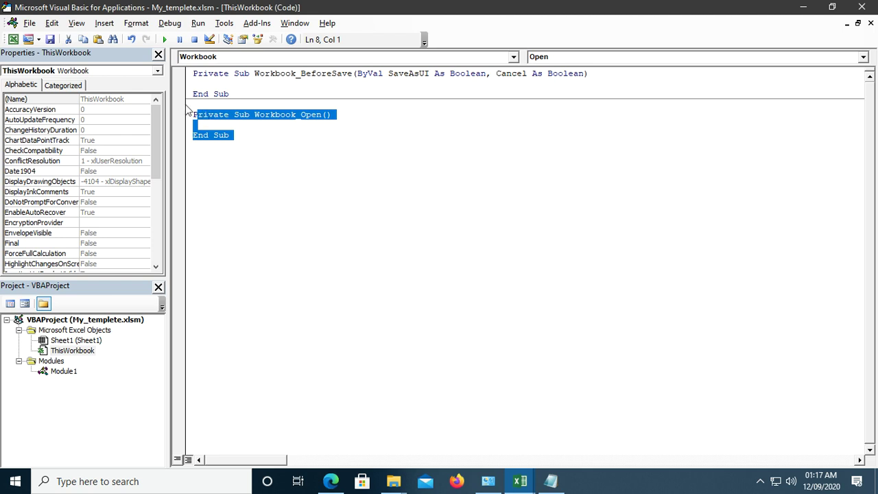
drag(185, 104, 267, 153)
key(Delete)
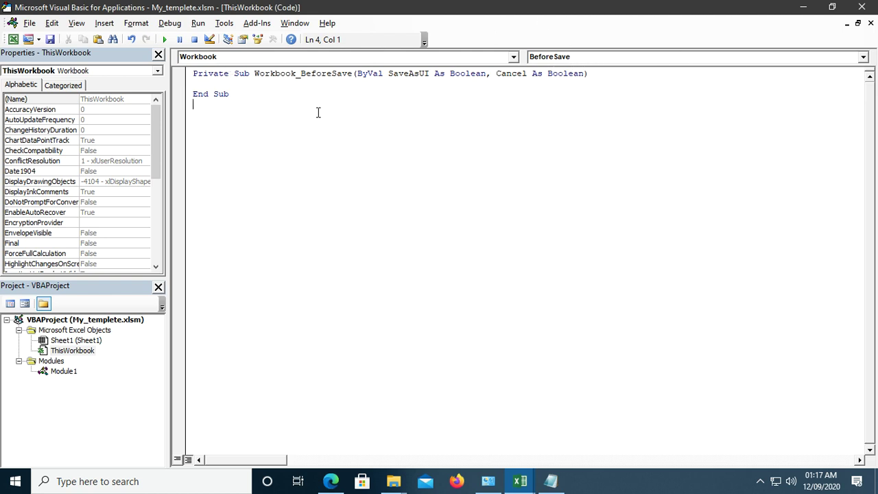
- Add blank lines inside Workbook_BeforeSave and switch to the Module1 code
key(Return)
key(Return)
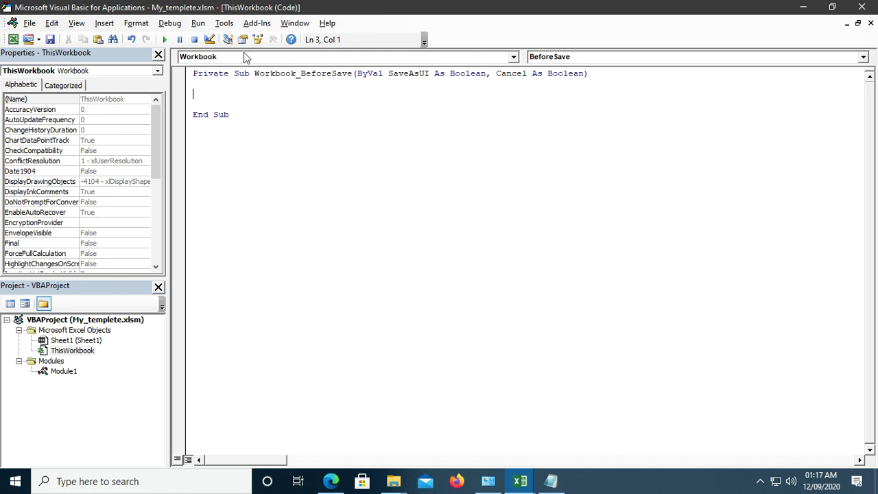
drag(198, 73, 606, 71)
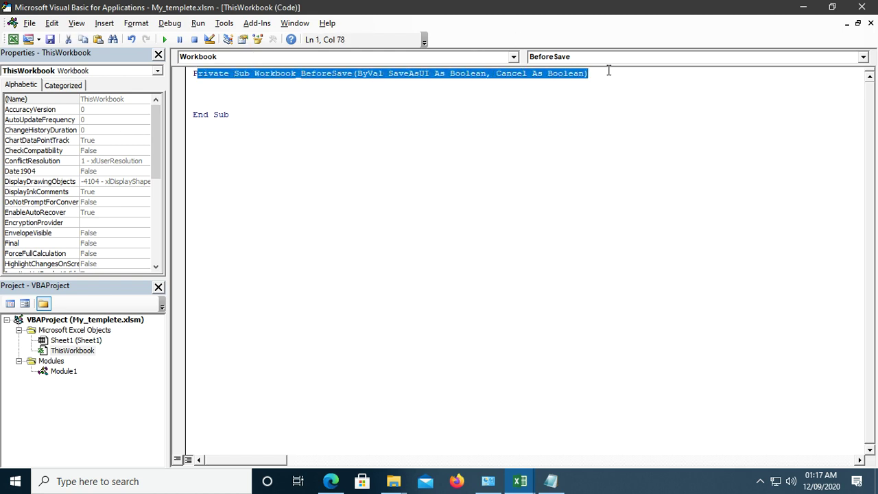
click(362, 93)
drag(264, 73, 540, 75)
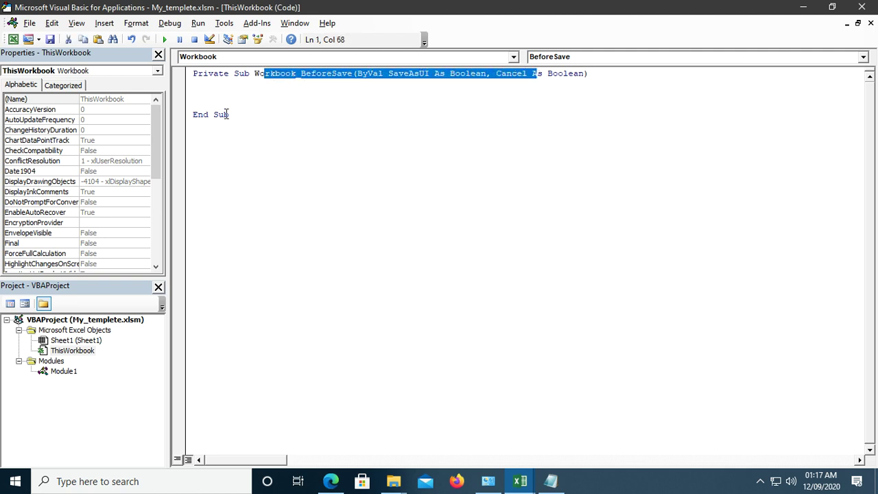
click(257, 96)
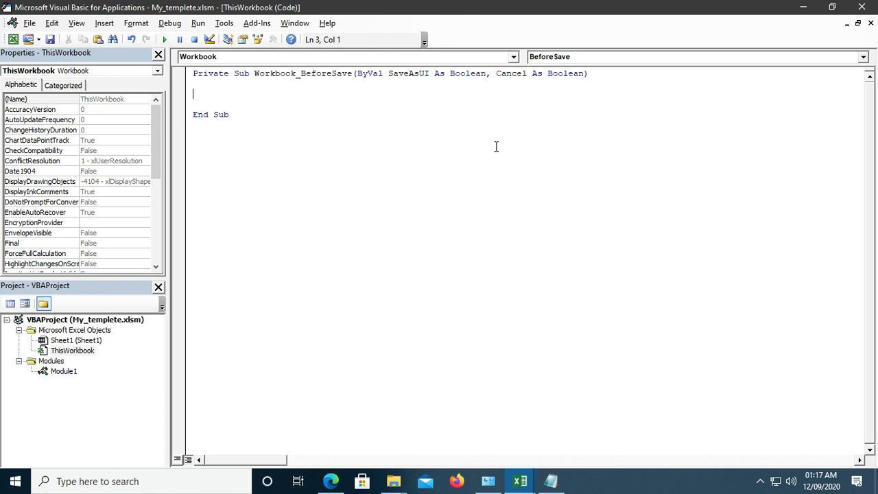
double_click(63, 371)
- Paste Module1's logging code (Dim through Close #1) into Workbook_BeforeSave and remove the blank line after path
drag(195, 94, 280, 169)
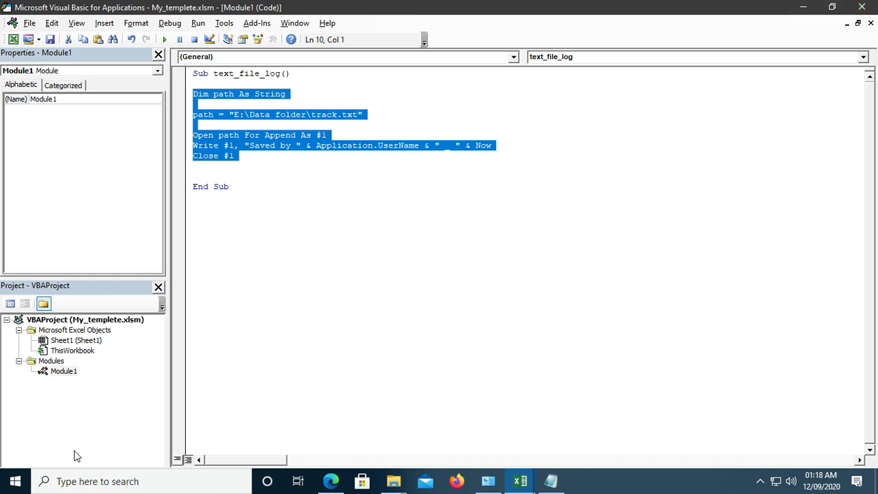
double_click(85, 354)
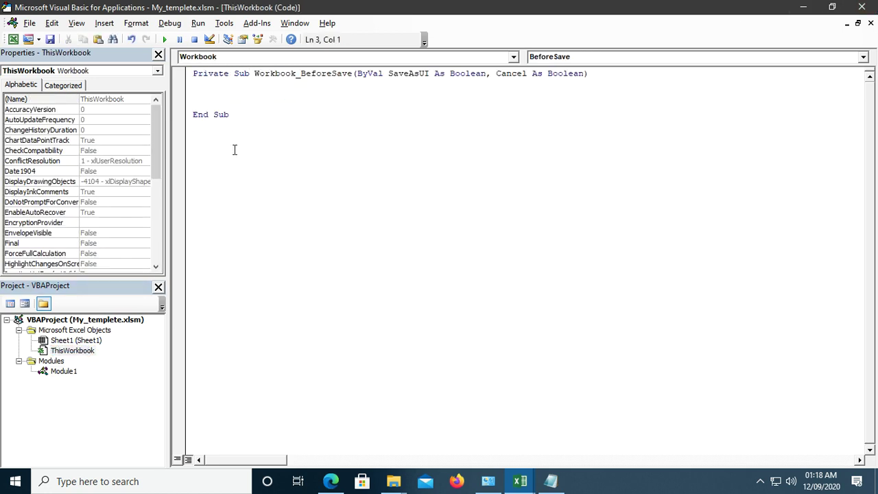
text(Dim path As String  path = "E:\Data folder\track.txt"  Open path For Append As #1 Write #1, "Saved by " & Application.UserName & " _ " & Now Close #1)
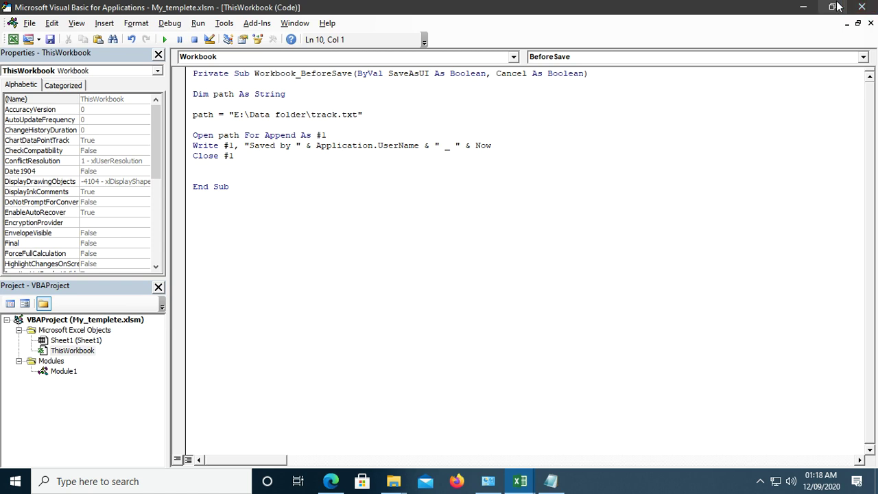
click(195, 125)
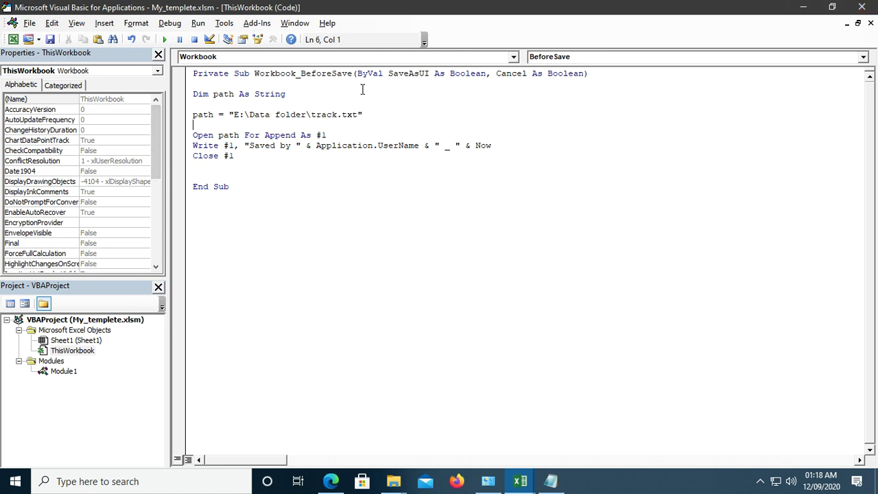
key(BackSpace)
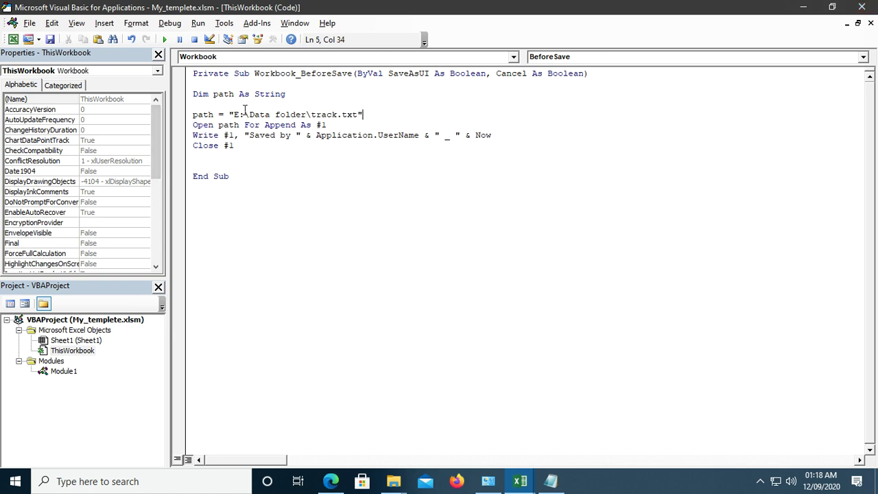
click(844, 7)
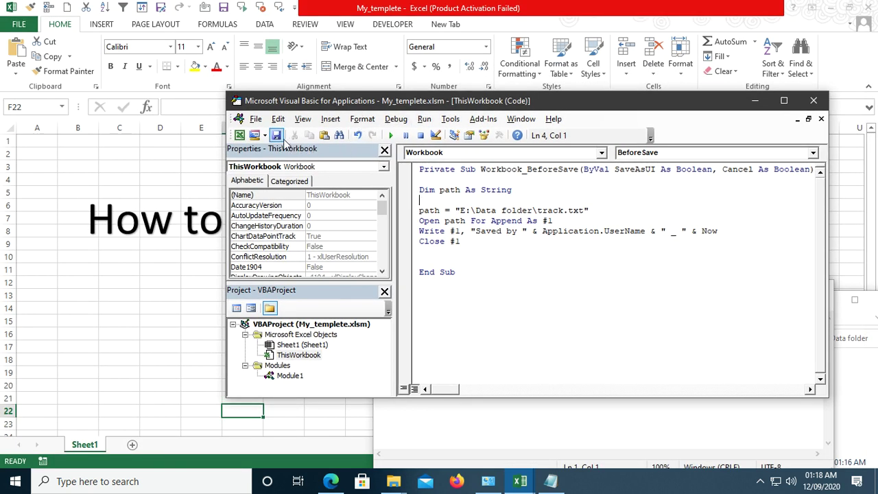
- Close the emptied track log in Notepad without saving
drag(526, 168, 580, 173)
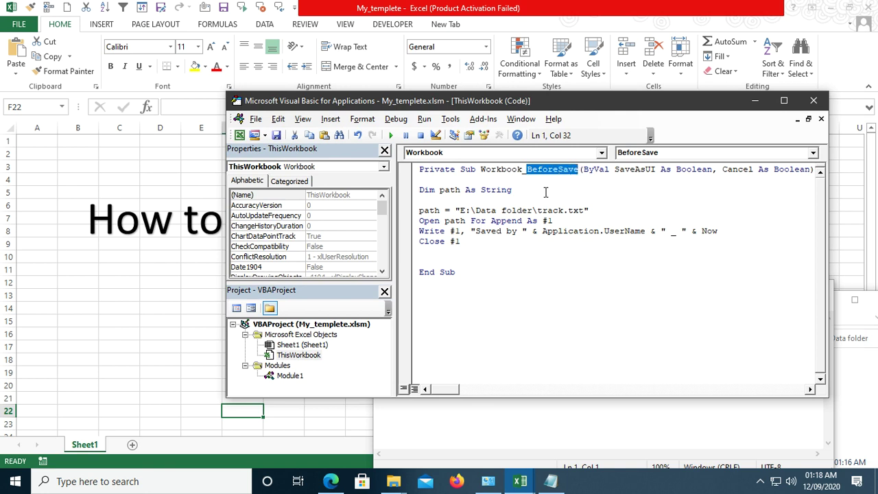
click(277, 135)
click(548, 430)
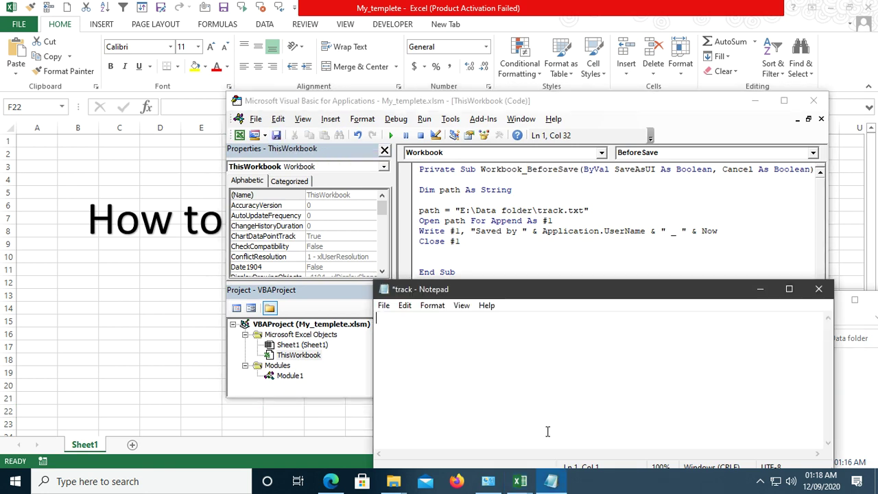
click(818, 288)
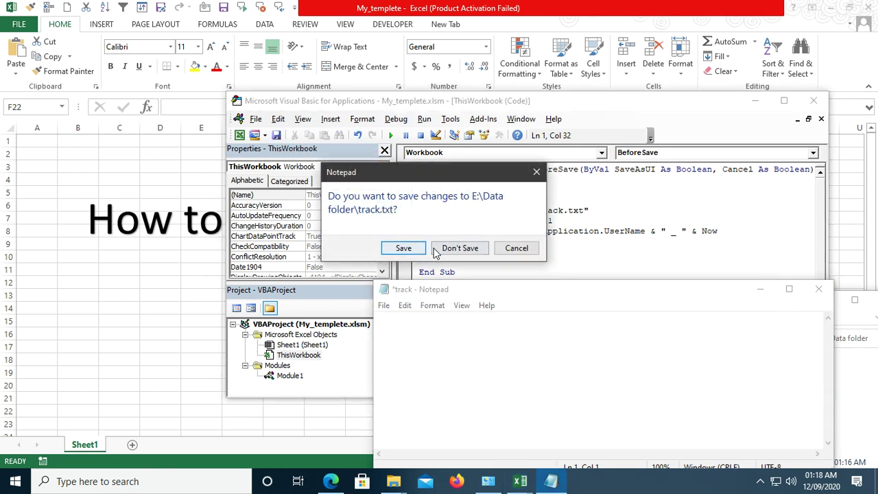
click(433, 249)
- Delete the track file from the Data folder
click(615, 415)
click(546, 394)
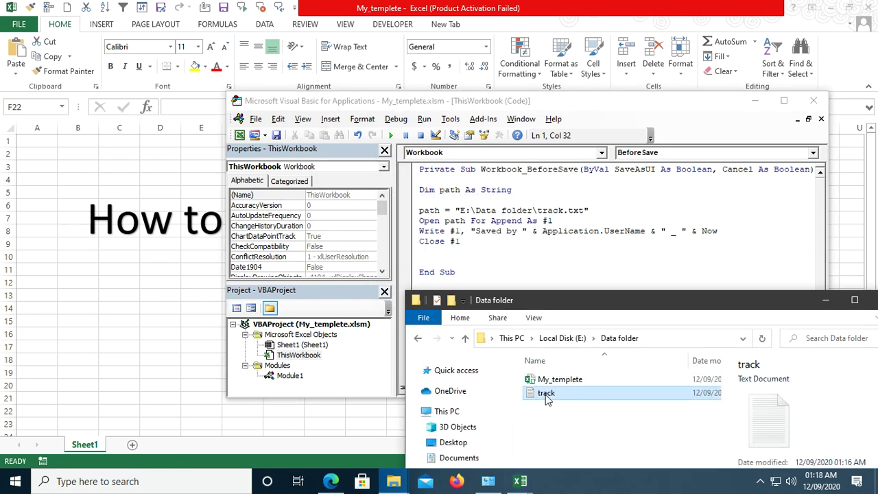
right_click(548, 403)
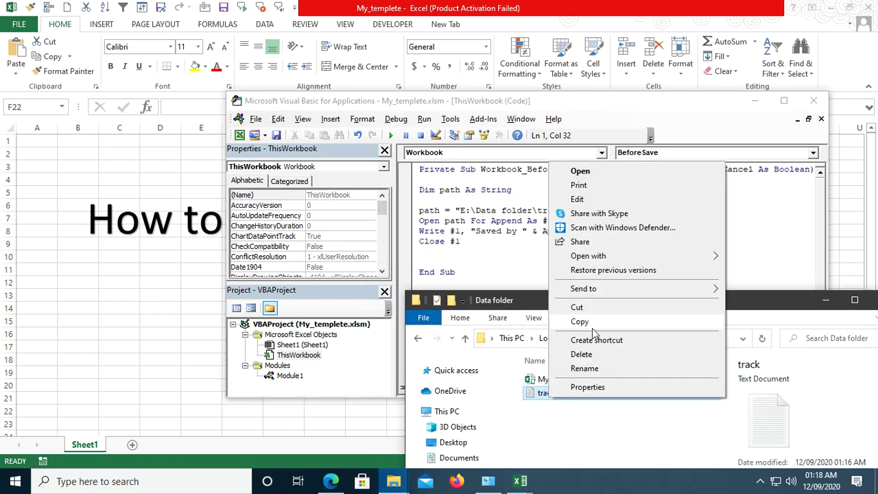
click(580, 351)
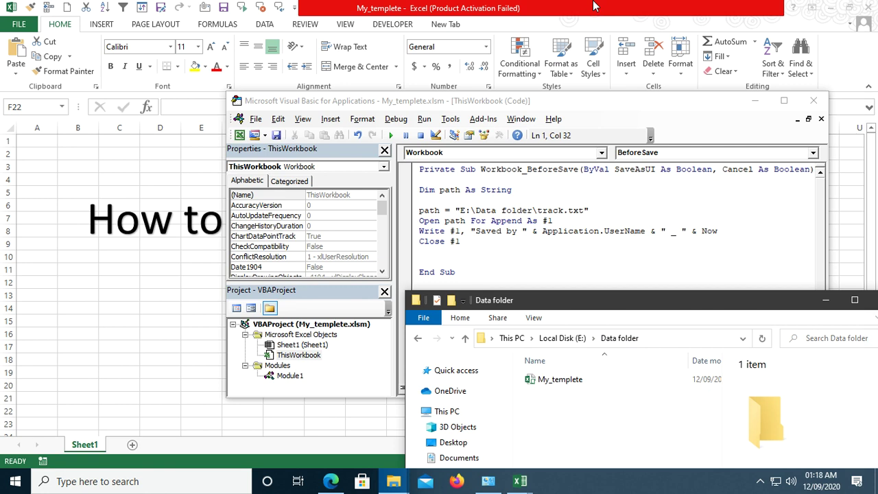
- Minimize the VBA editor and save the workbook to trigger the Saved by log
click(391, 136)
drag(493, 101, 281, 16)
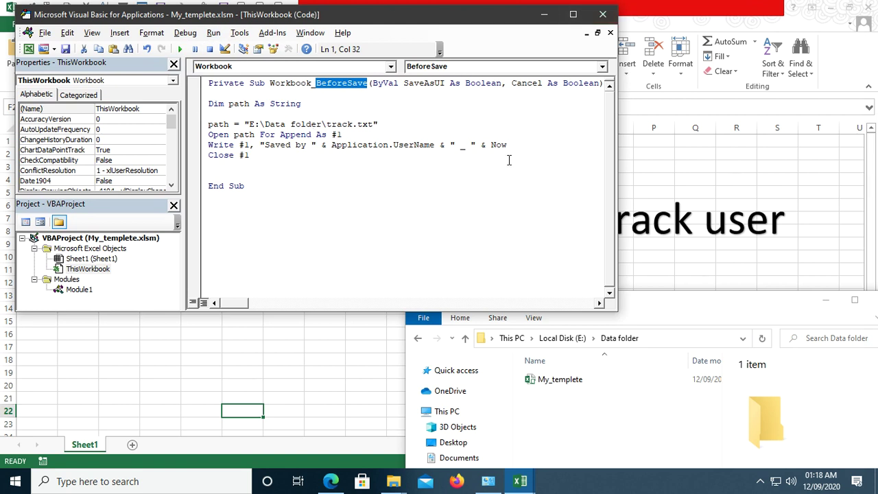
click(543, 15)
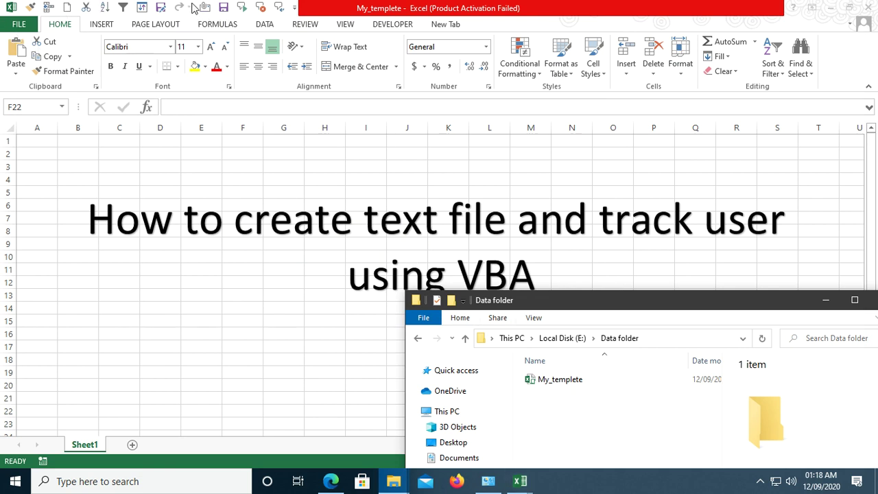
click(222, 8)
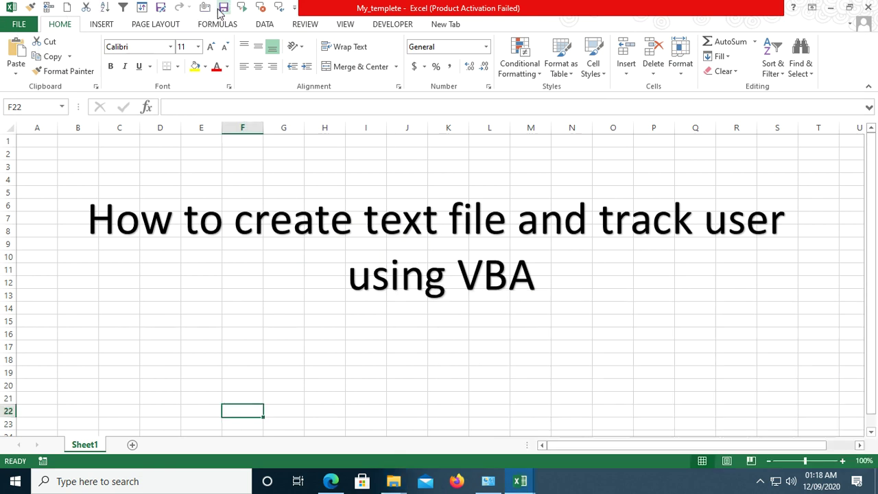
- Switch to the Data folder window and show its full path
click(394, 483)
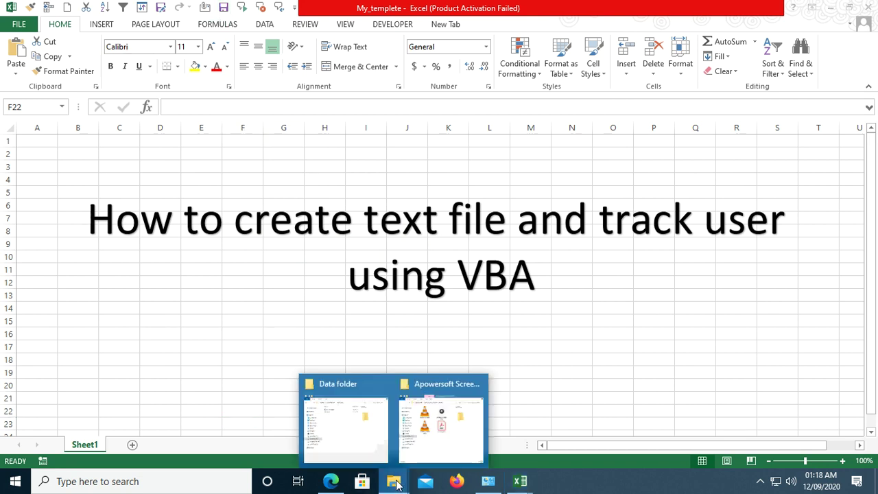
click(352, 435)
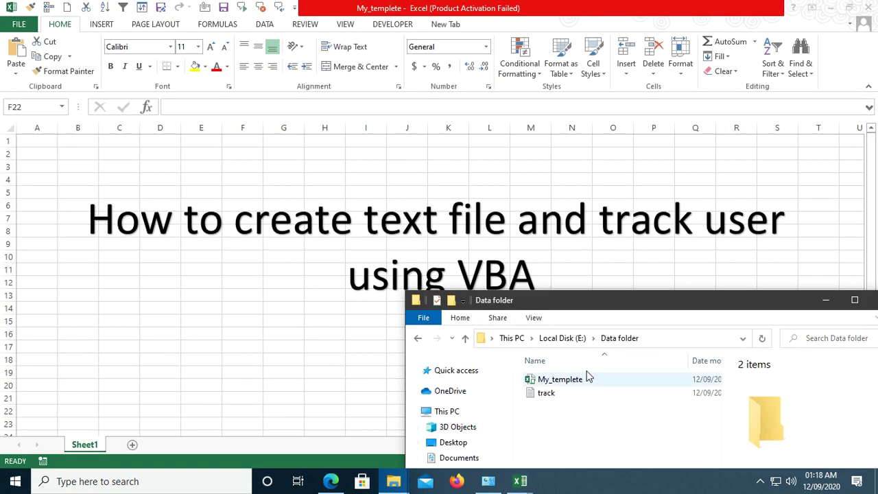
click(668, 341)
double_click(545, 395)
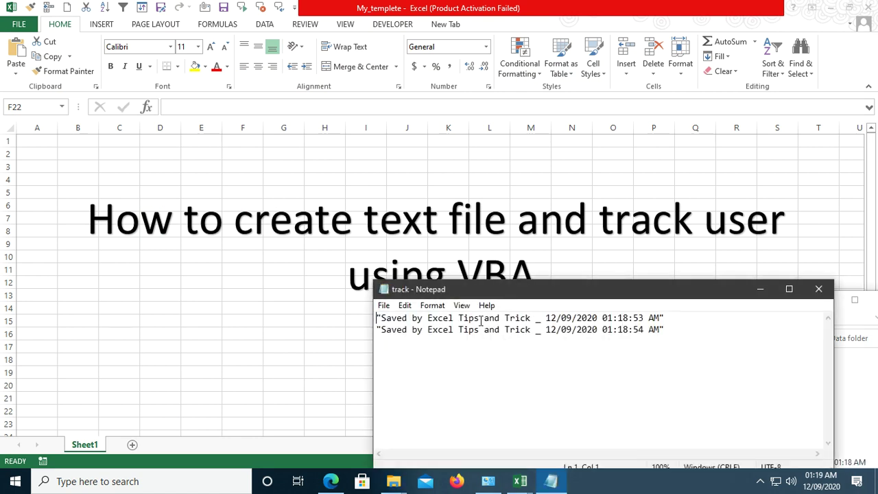
mouse_move(382, 318)
mouse_down()
mouse_move(656, 319)
mouse_move(643, 319)
mouse_move(646, 333)
mouse_up()
click(821, 292)
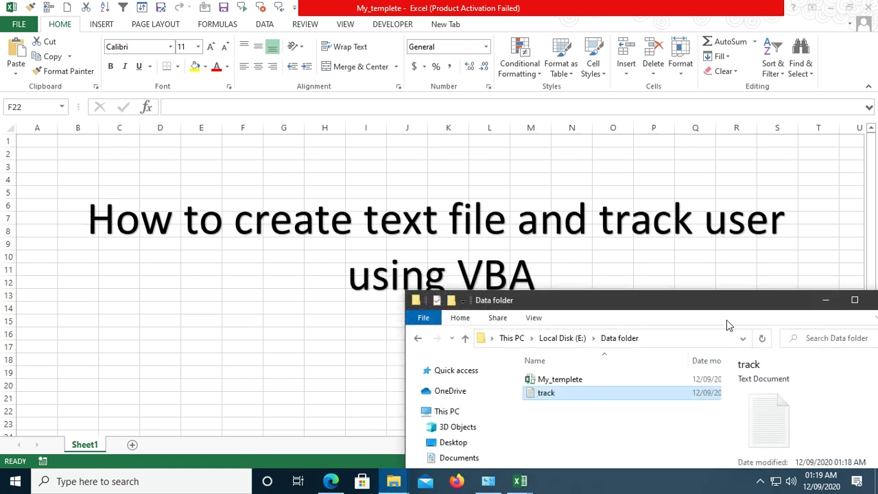
- Delete the track file again and return to the Excel workbook, selecting cell M20
right_click(566, 392)
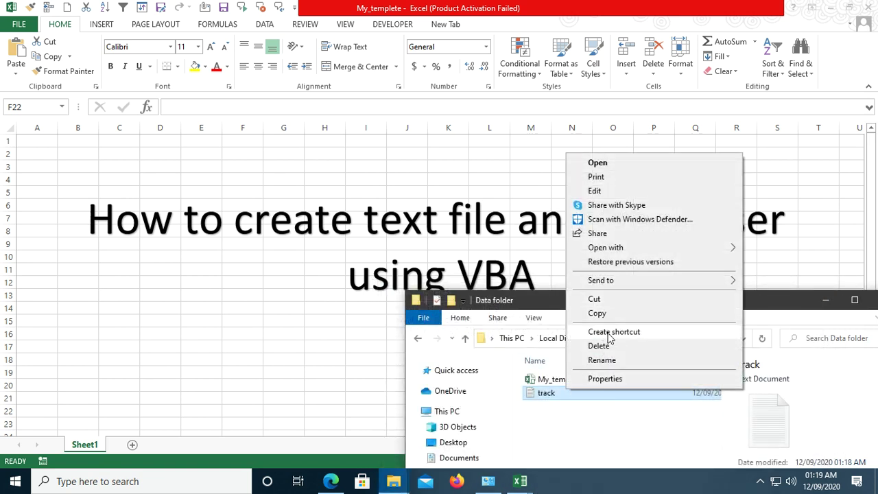
click(602, 343)
key(alt+Tab)
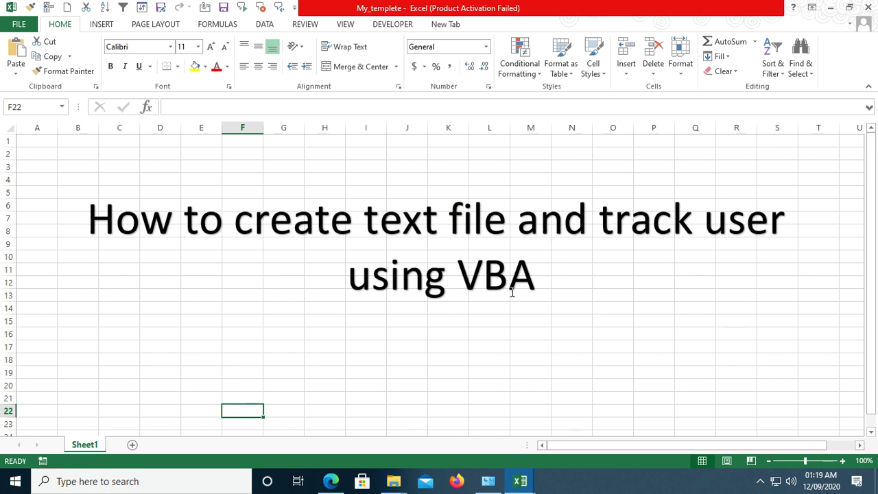
click(487, 330)
click(537, 384)
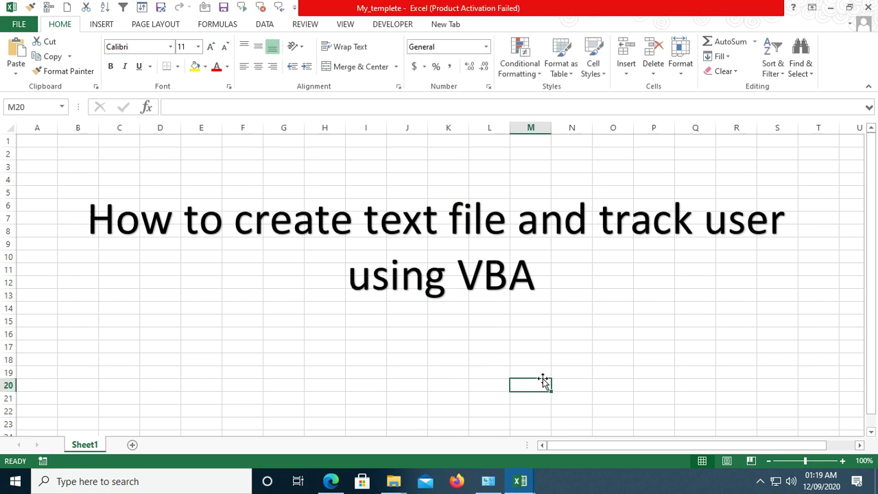
- In ThisWorkbook, remove the extra blank line above End Sub in Workbook_BeforeSave
key(alt+F11)
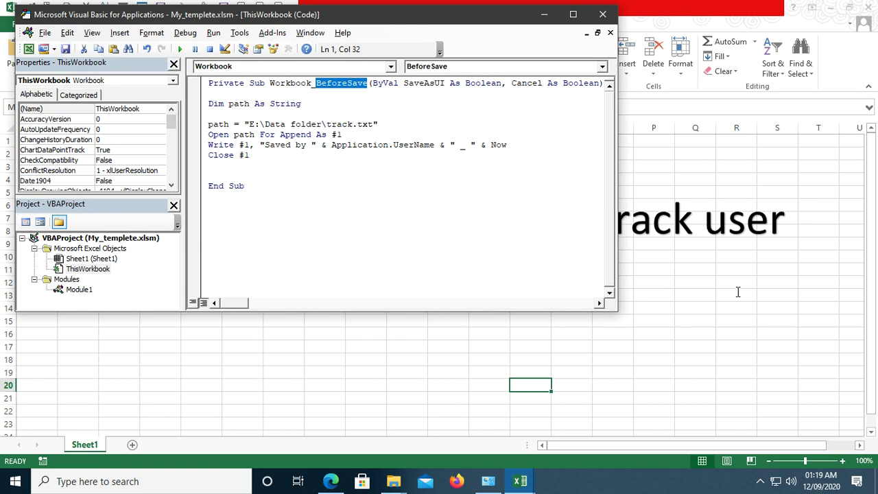
click(645, 107)
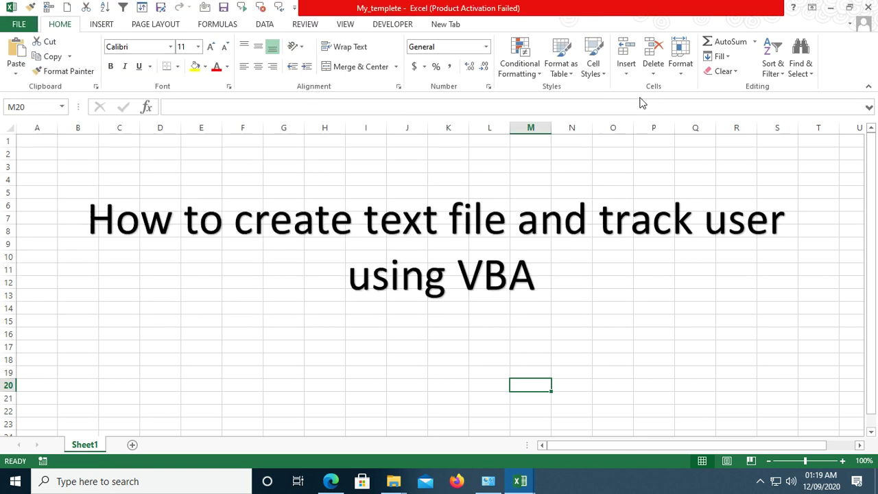
key(alt+F11)
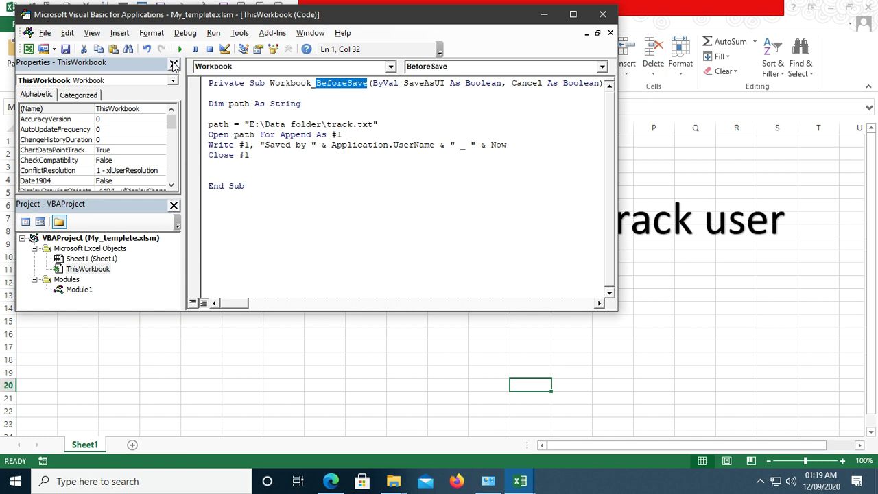
double_click(98, 269)
click(98, 269)
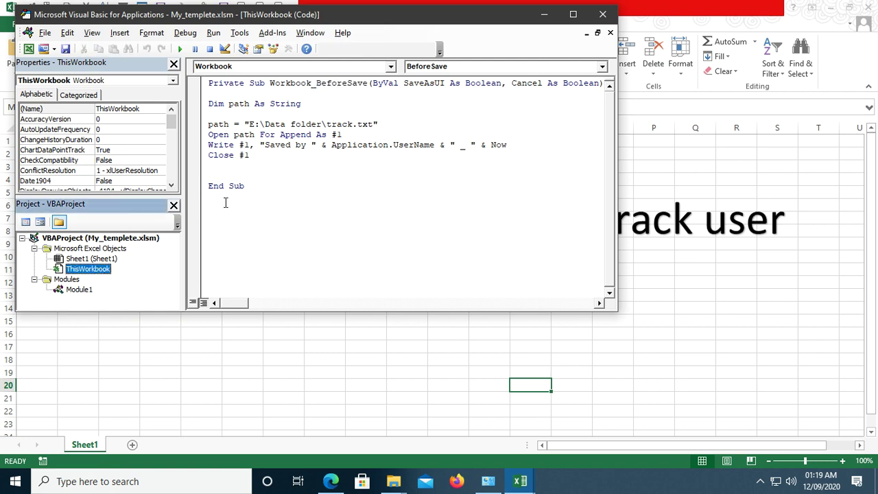
click(211, 176)
key(BackSpace)
click(280, 220)
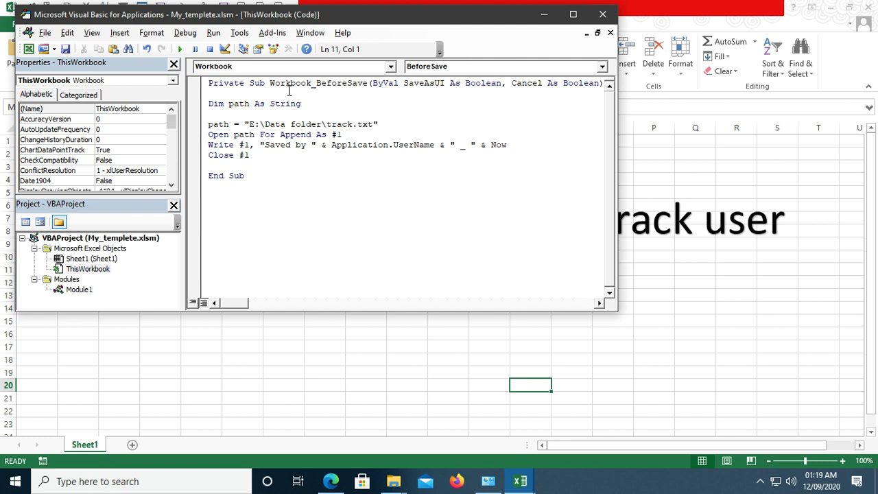
- Add an empty Workbook_Open event procedure from the procedure dropdown
click(603, 70)
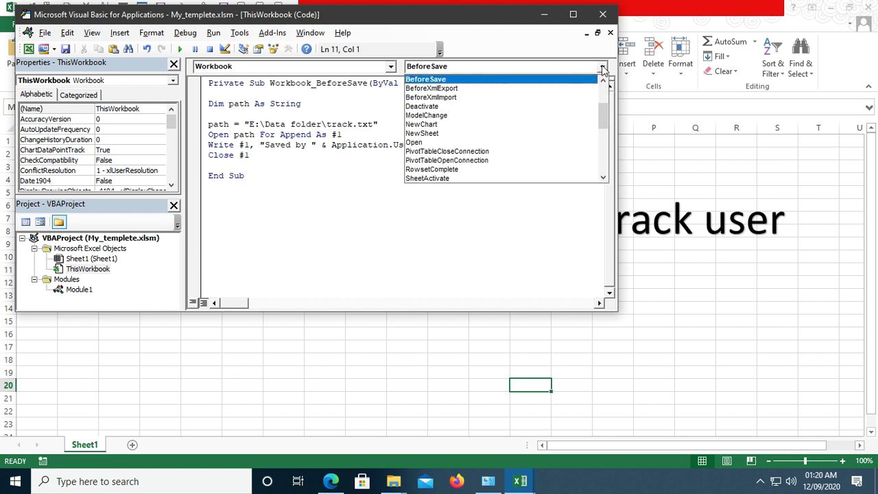
scroll(608, 89, up, 3)
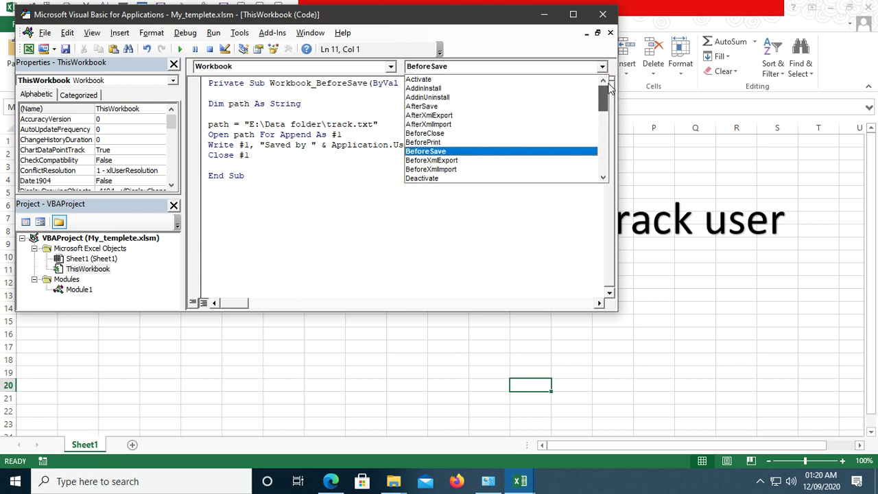
scroll(576, 106, down, 2)
scroll(576, 106, down, 2)
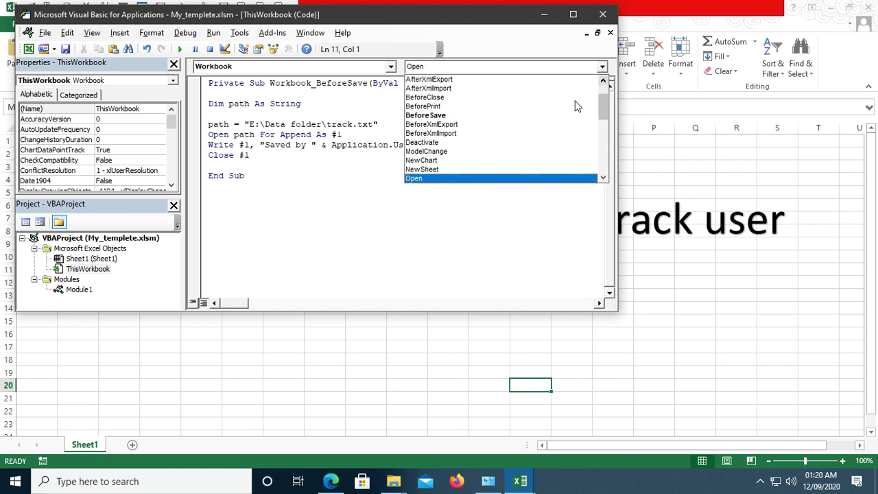
click(451, 179)
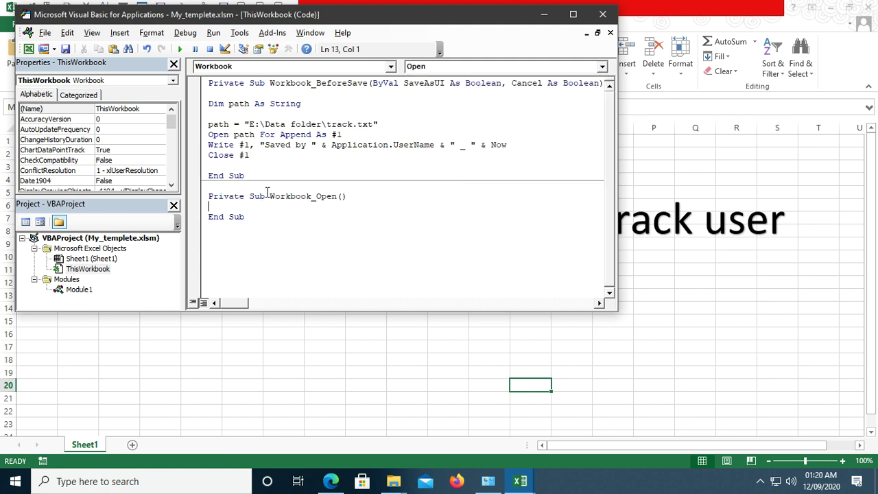
- Copy the BeforeSave lines from Dim path As String through Close #1 into Workbook_Open
drag(208, 103, 279, 156)
key(ctrl+c)
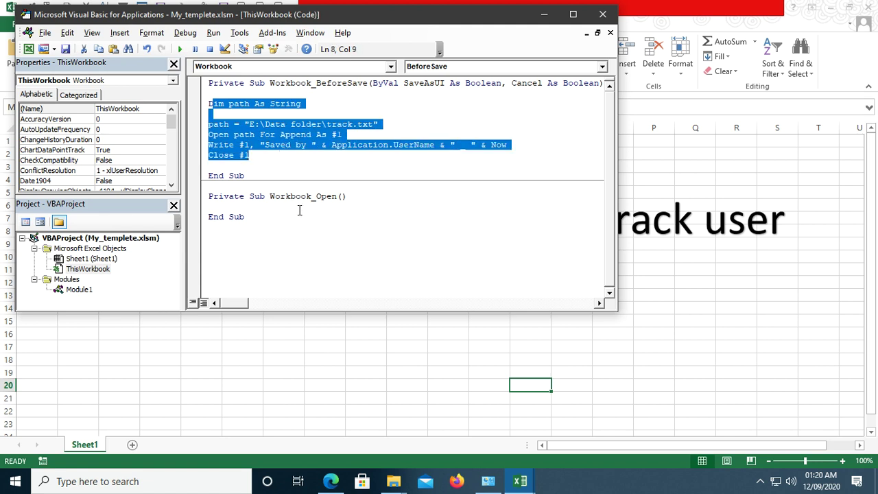
click(358, 202)
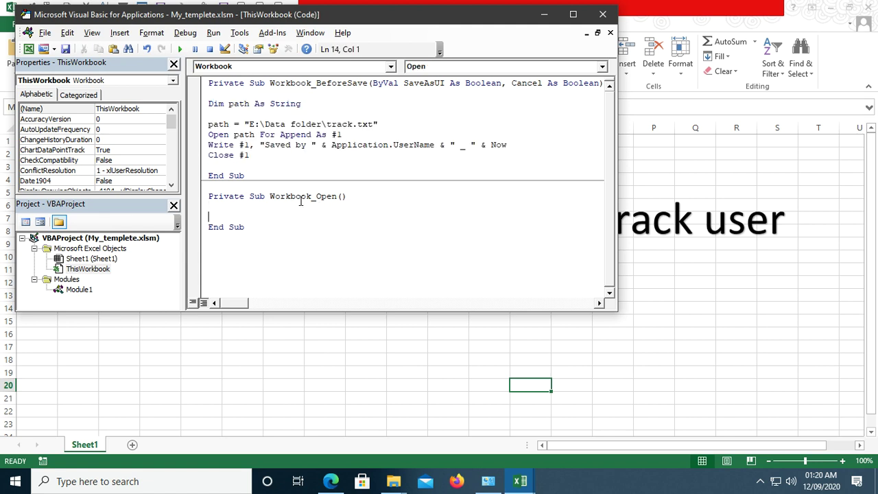
key(ctrl+v)
key(ctrl+z)
drag(216, 103, 263, 155)
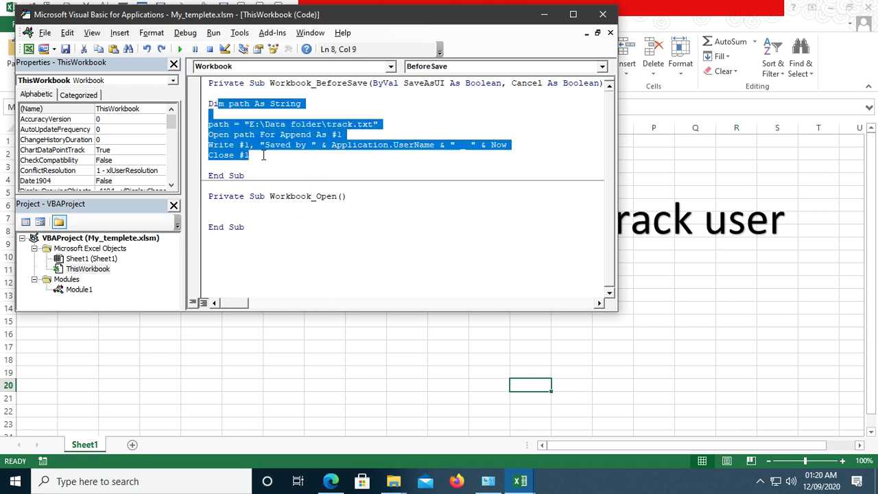
click(212, 103)
mouse_move(210, 83)
mouse_down()
mouse_move(232, 85)
mouse_move(254, 144)
mouse_up()
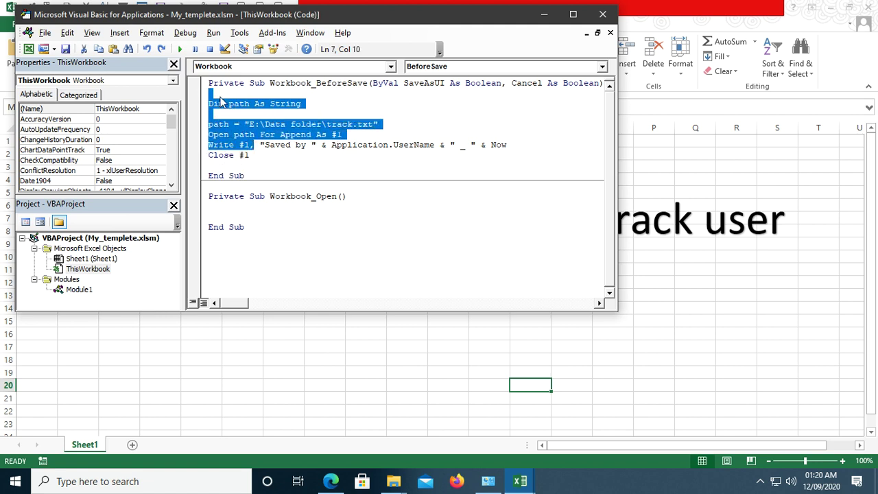
click(307, 105)
drag(209, 104, 244, 146)
drag(209, 103, 257, 155)
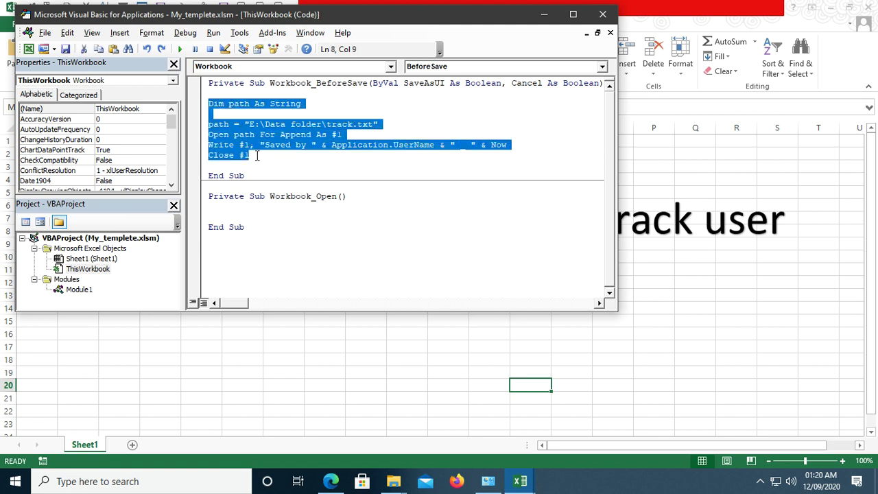
click(240, 207)
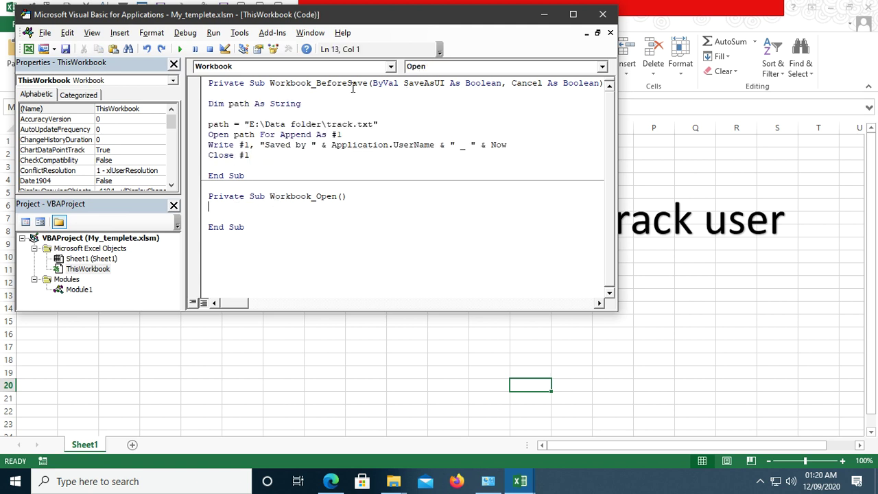
text(Dim path As String  path = "E:\Data folder\track.txt" Open path For Append As #1 Write #1, "Saved by " & Application.UserName & " _ " & Now Close #1)
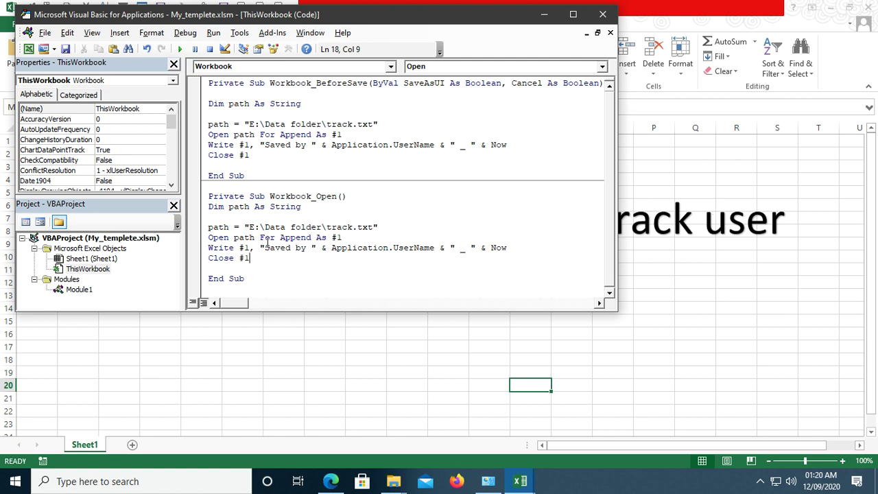
- Change 'Saved' to 'Open' in Workbook_Open's log line, then maximize the editor
drag(266, 248, 291, 247)
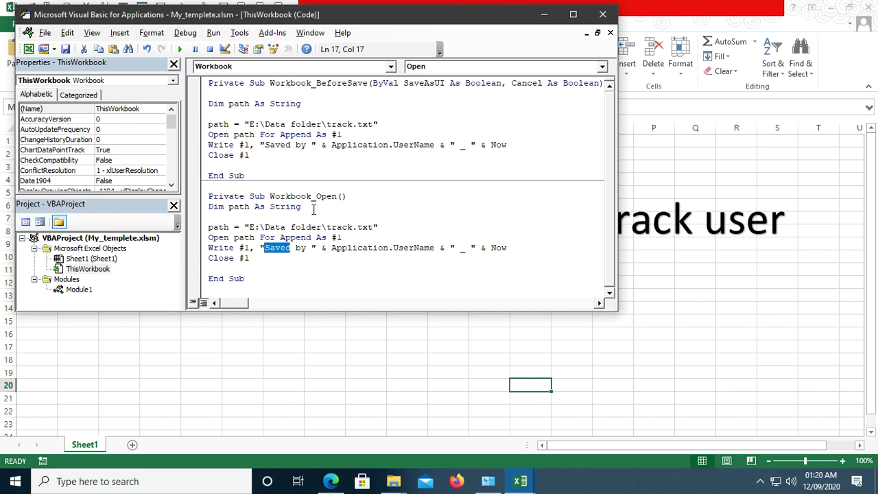
text(Open)
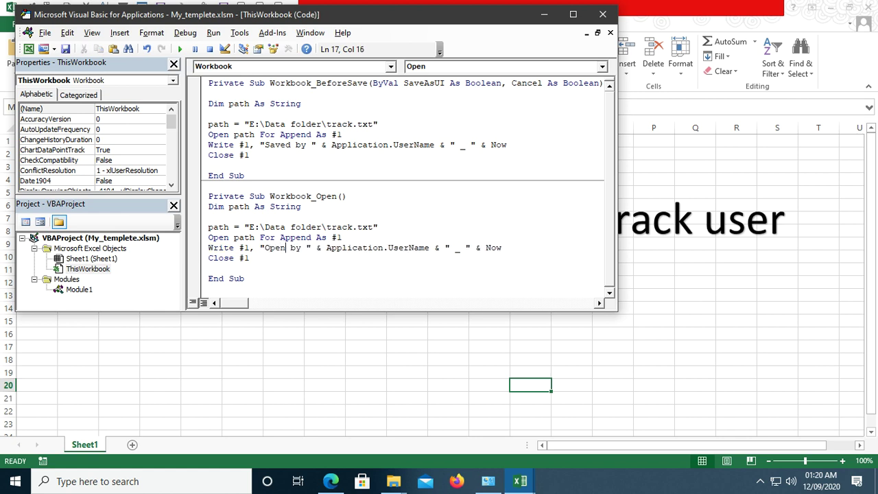
drag(388, 247, 394, 254)
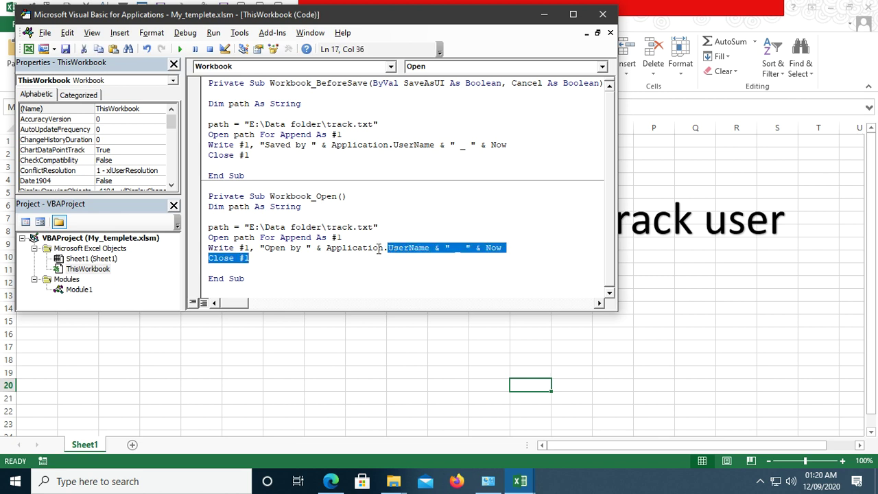
drag(333, 248, 428, 247)
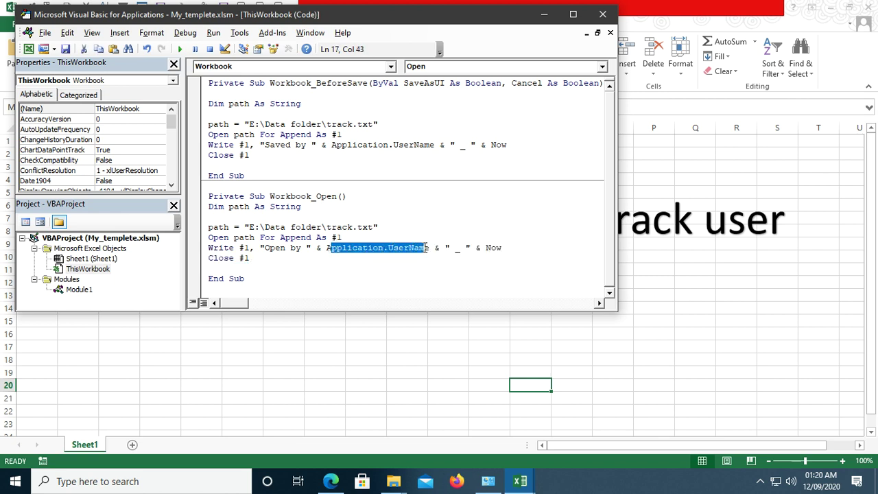
drag(444, 247, 511, 247)
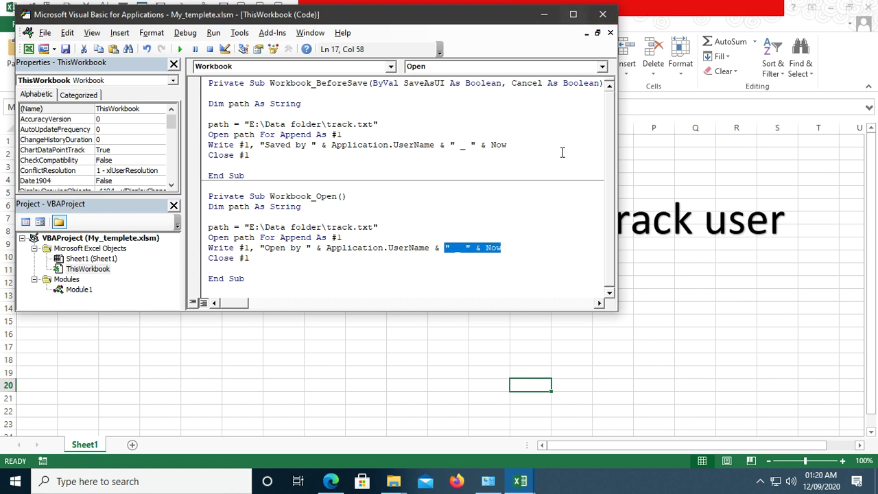
click(503, 248)
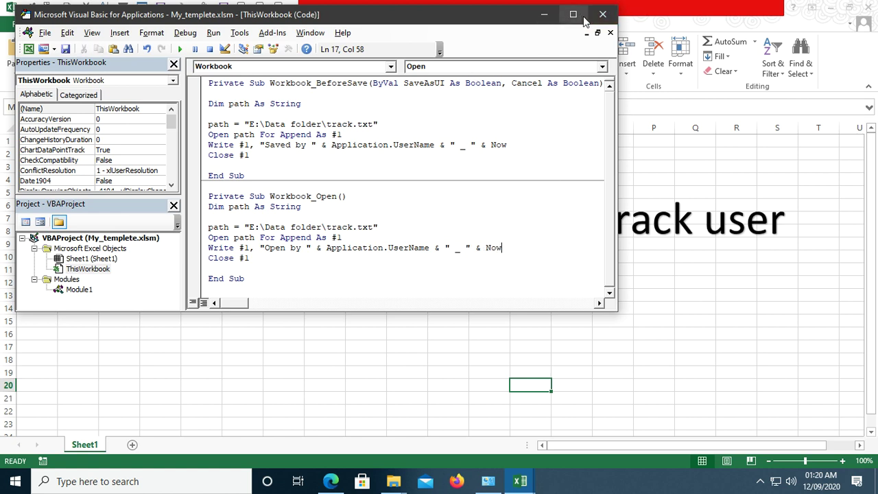
click(572, 14)
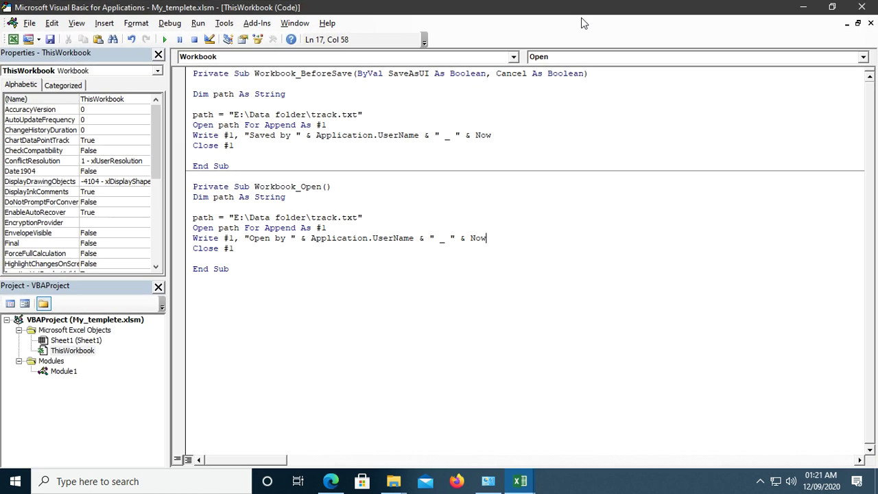
- Close the ThisWorkbook, Module1 and Sheet1 code windows, the editor and Excel, then maximize the Data folder
click(871, 23)
click(871, 22)
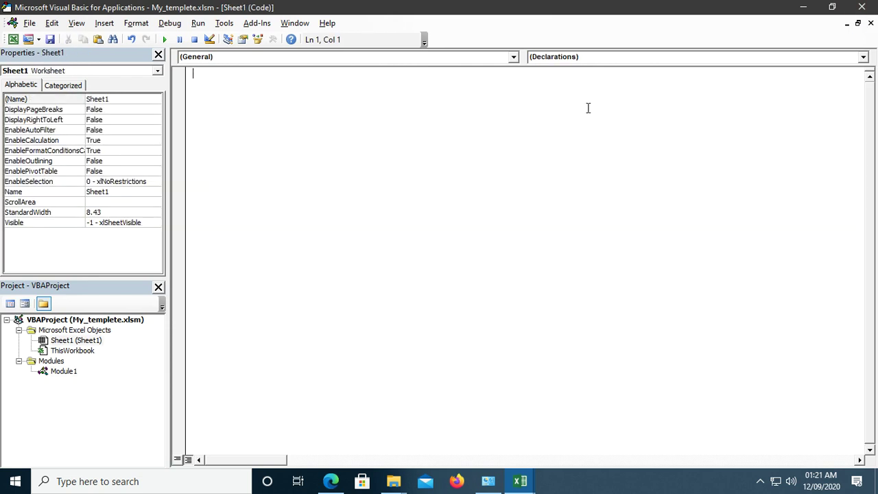
click(871, 23)
click(802, 6)
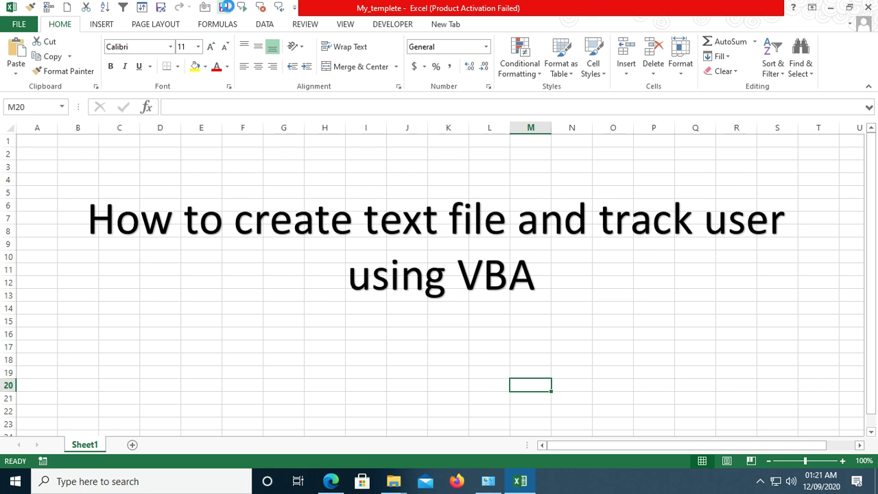
click(872, 11)
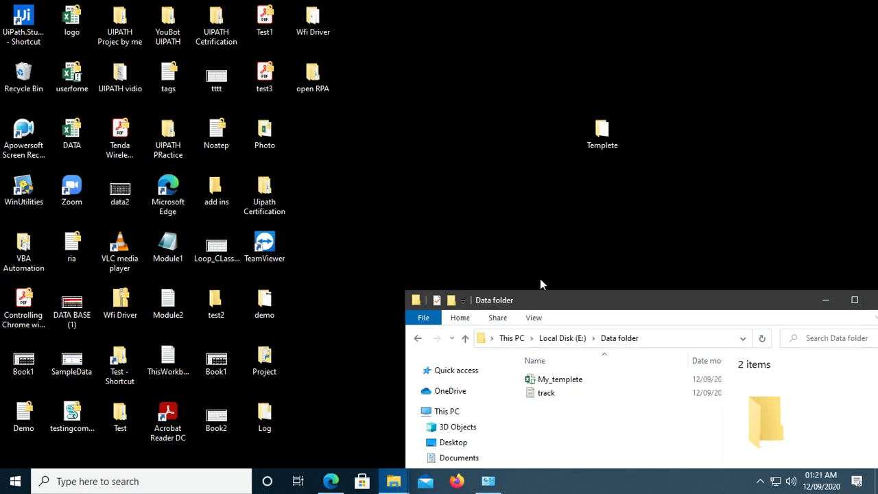
double_click(596, 301)
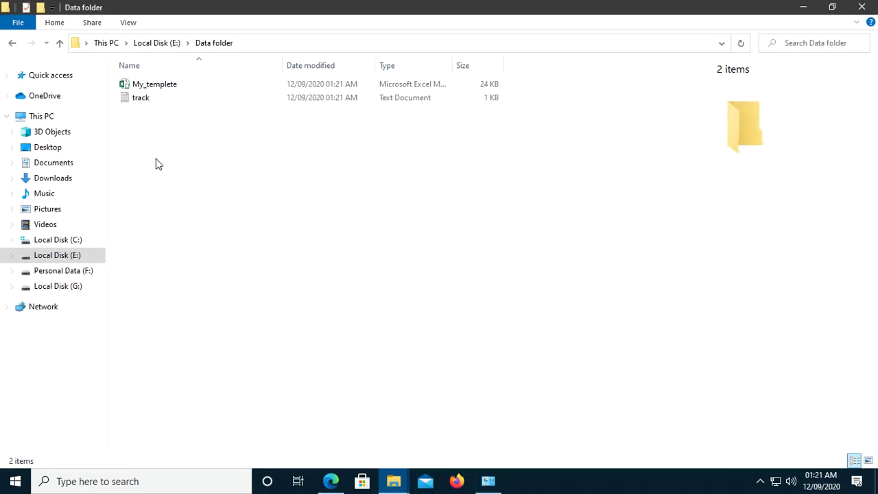
- Check the Saved by line in track, close it without saving, then delete the track file
double_click(142, 99)
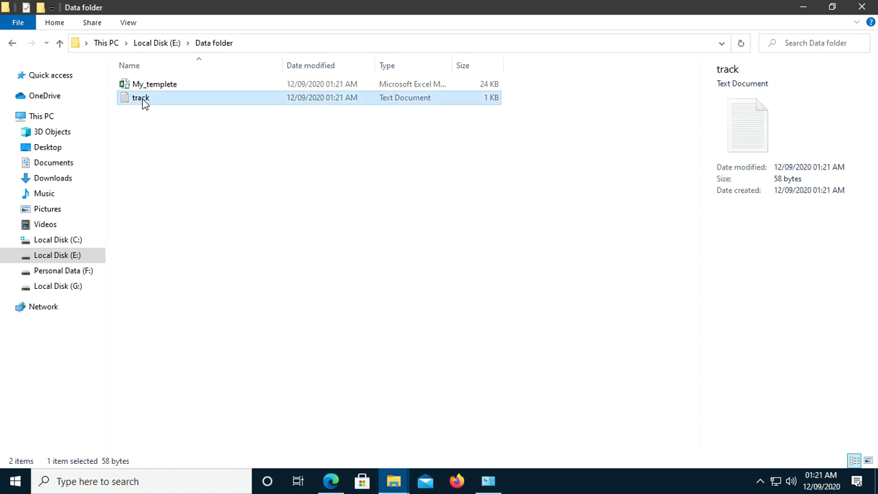
drag(560, 378, 251, 165)
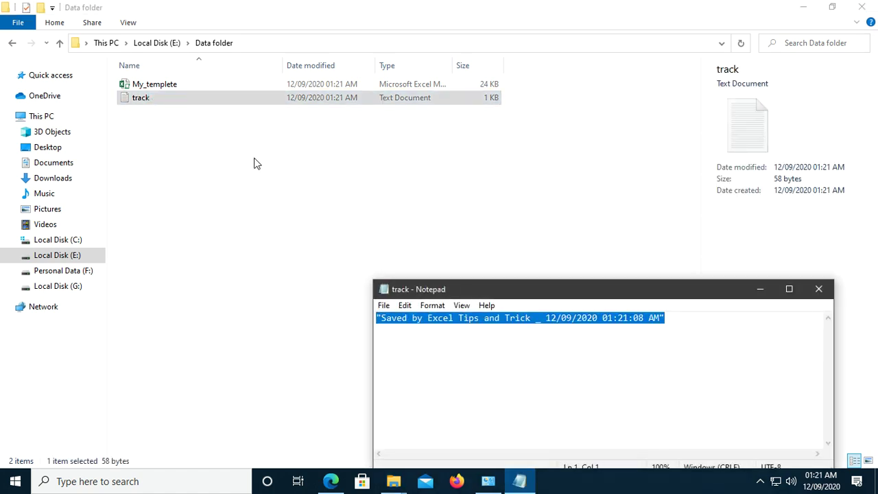
key(Delete)
click(818, 288)
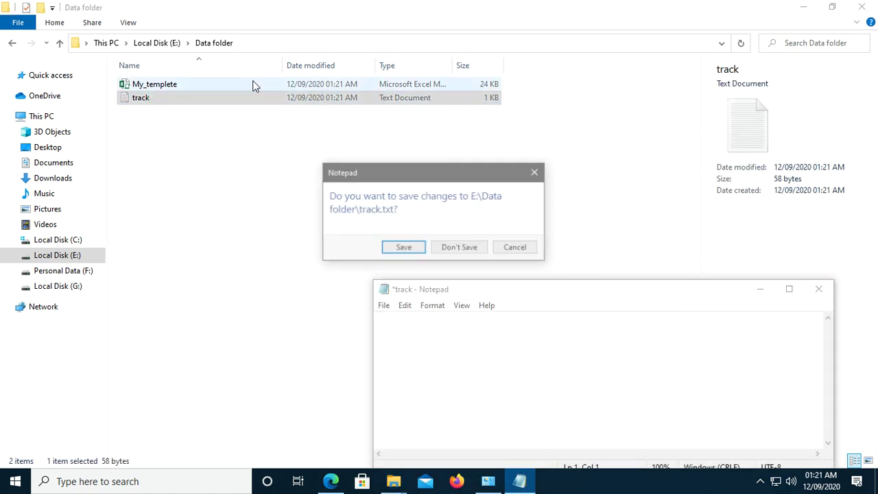
click(457, 248)
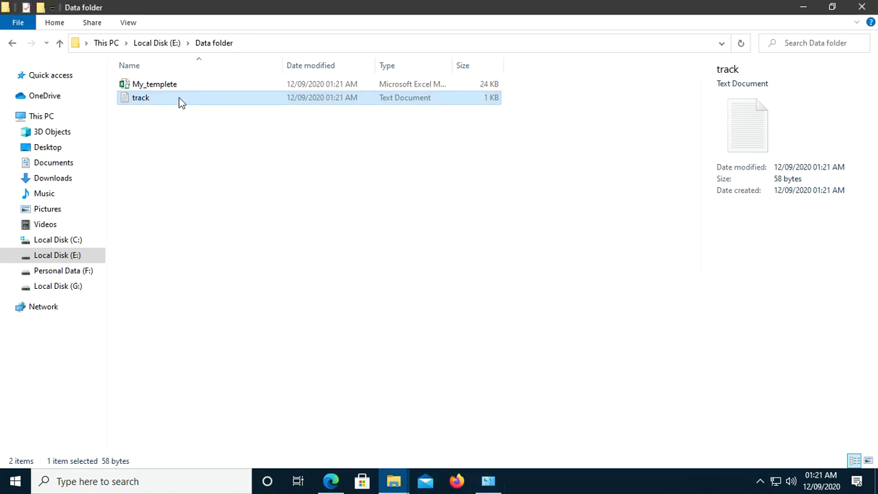
right_click(180, 102)
click(218, 291)
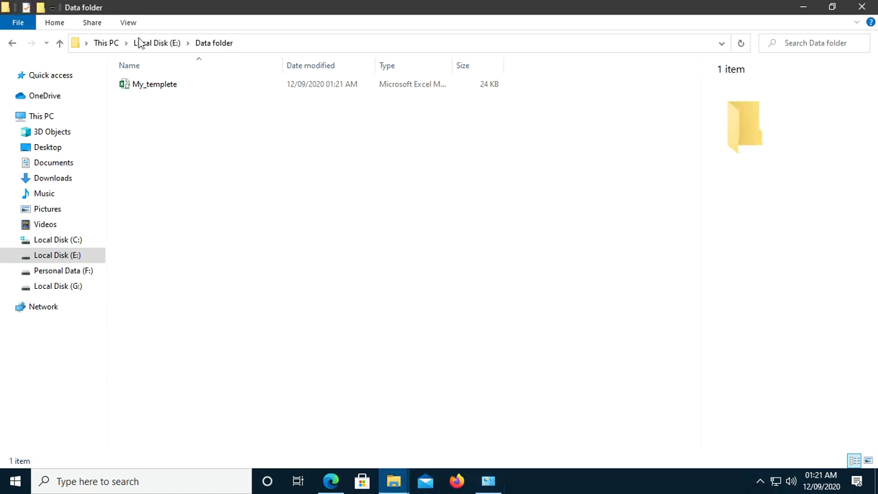
- Reopen the My_templete workbook and dismiss the Office activation notice
double_click(144, 91)
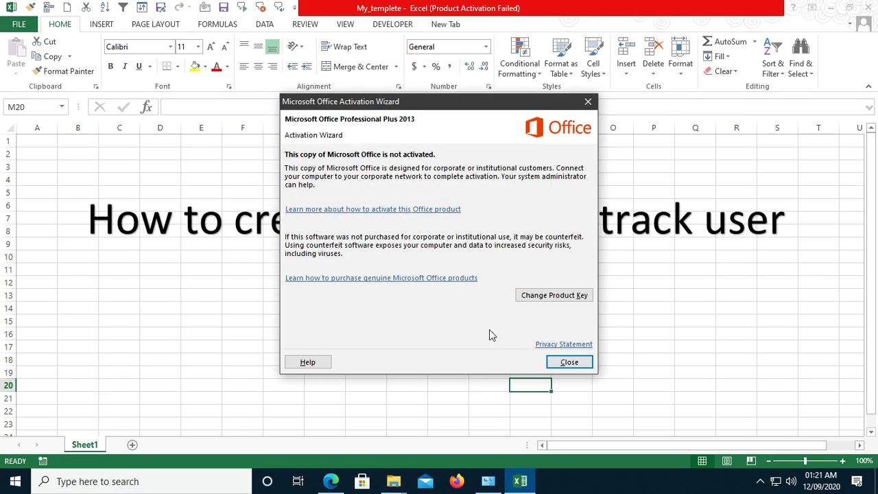
click(578, 362)
mouse_move(392, 481)
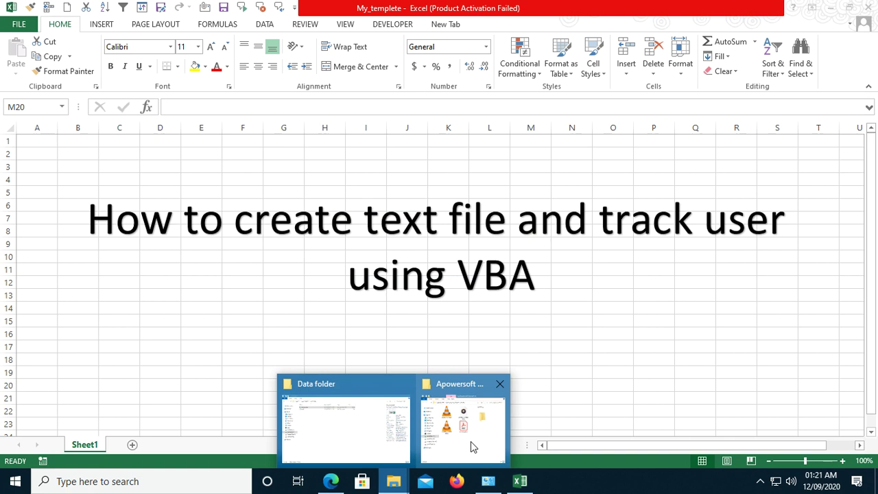
click(358, 440)
- Open the recreated track log, check its Open by line stamped 01:21:27 AM, and close it
double_click(141, 98)
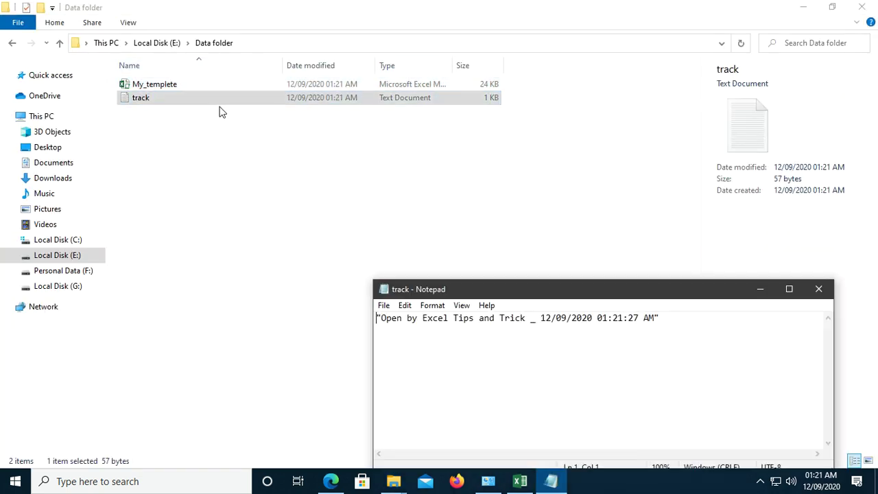
drag(486, 291, 395, 129)
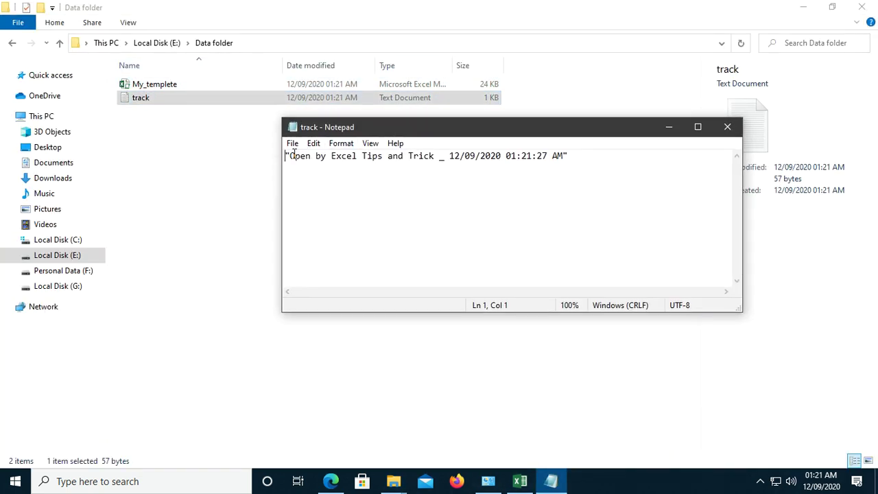
drag(290, 155, 556, 156)
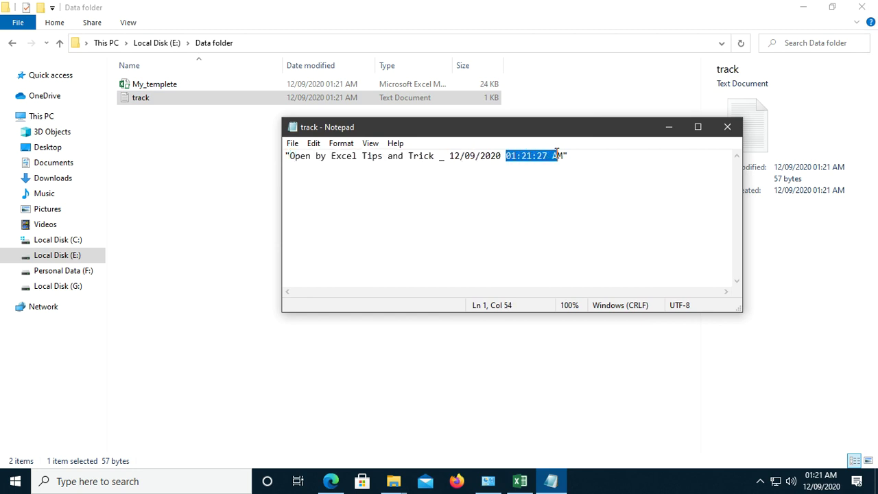
click(727, 127)
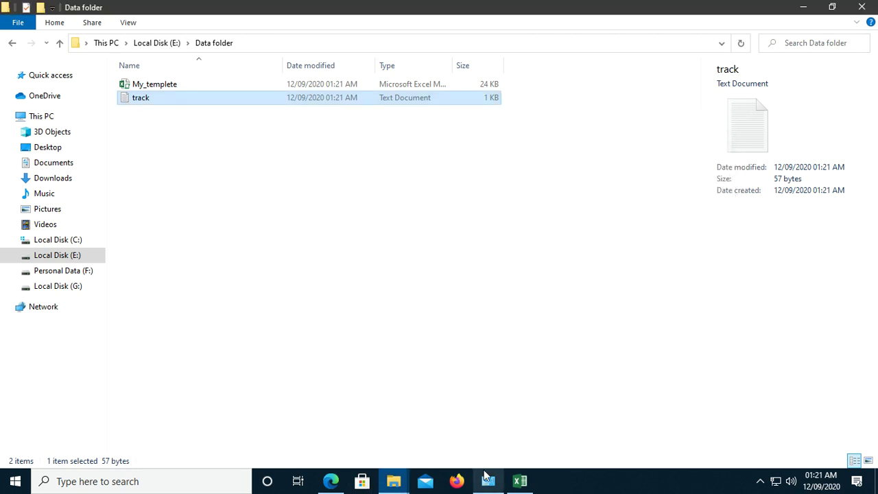
- Close the workbook, then confirm track shows the Open by line plus a 01:21:46 AM Saved by line
click(520, 481)
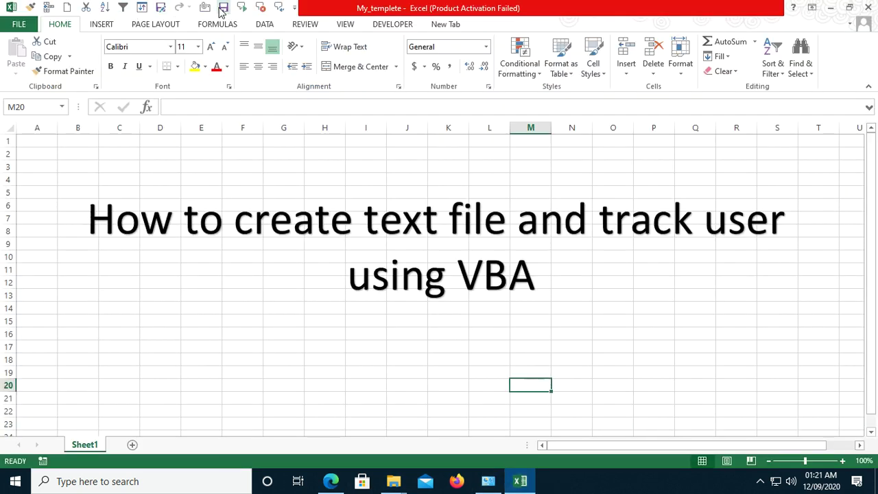
click(869, 7)
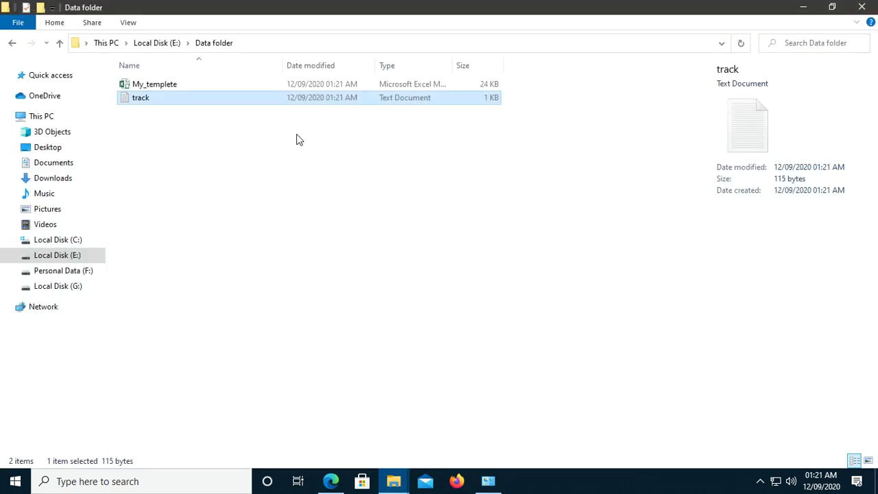
double_click(173, 99)
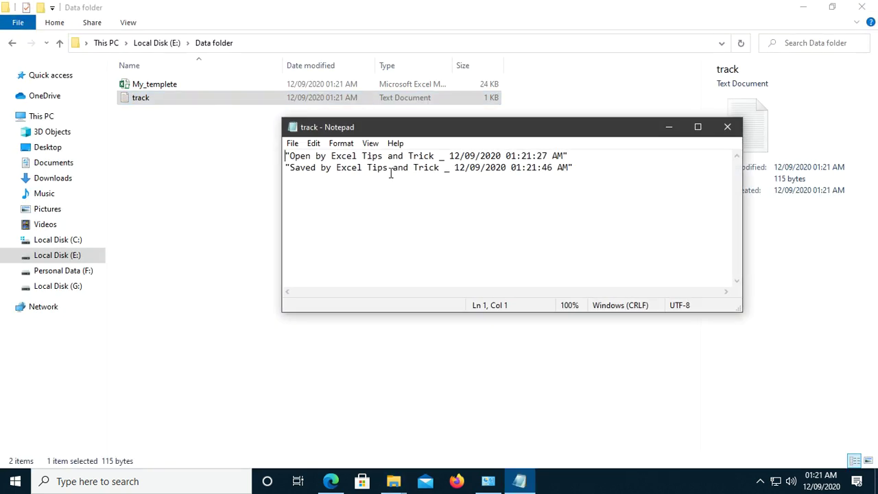
drag(290, 157, 433, 156)
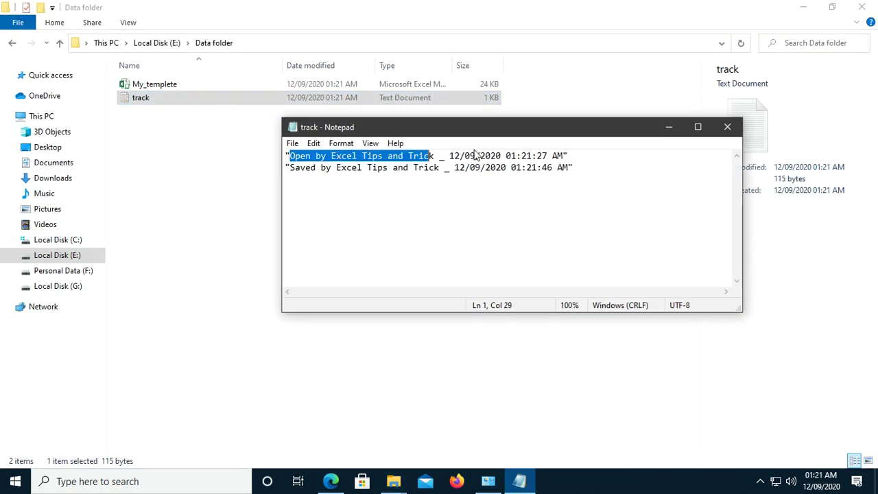
drag(295, 167, 428, 177)
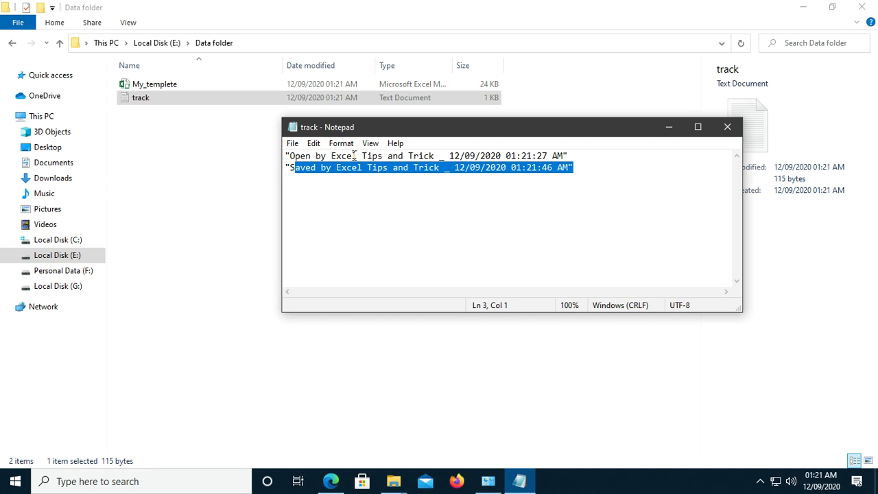
drag(331, 155, 434, 156)
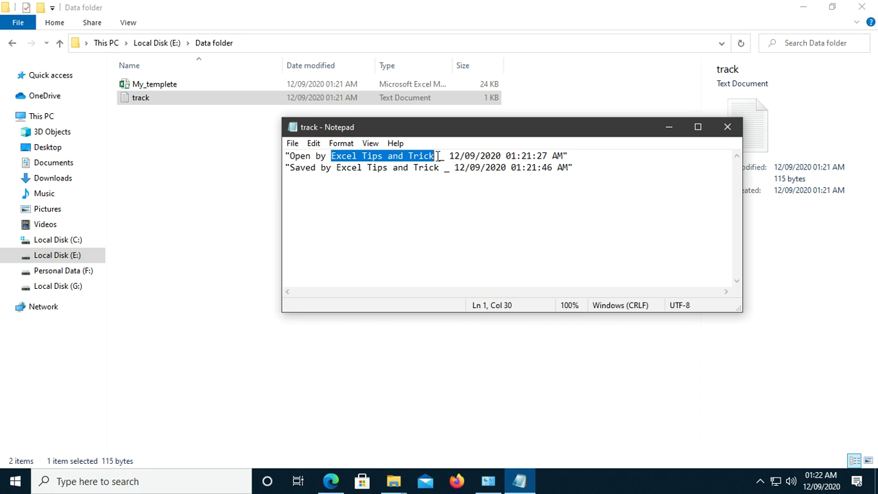
click(212, 284)
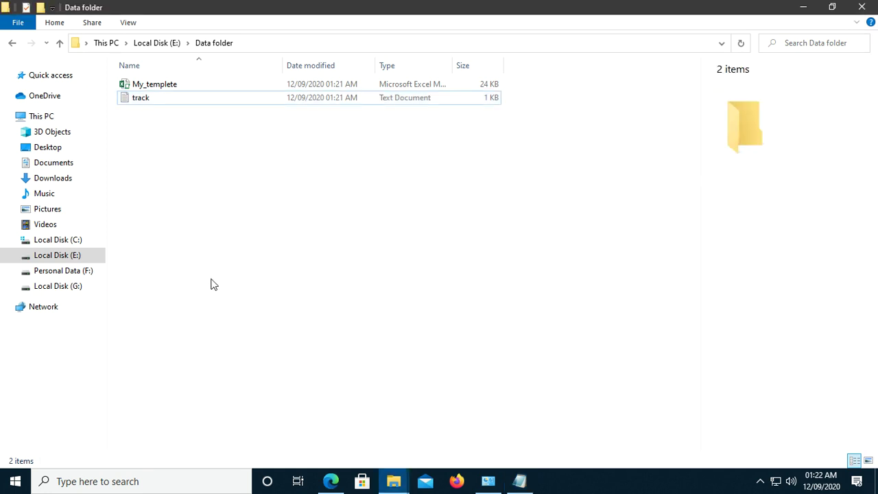
- Reopen My_templete and inspect the Application.UserName line in the ThisWorkbook BeforeSave code
double_click(167, 83)
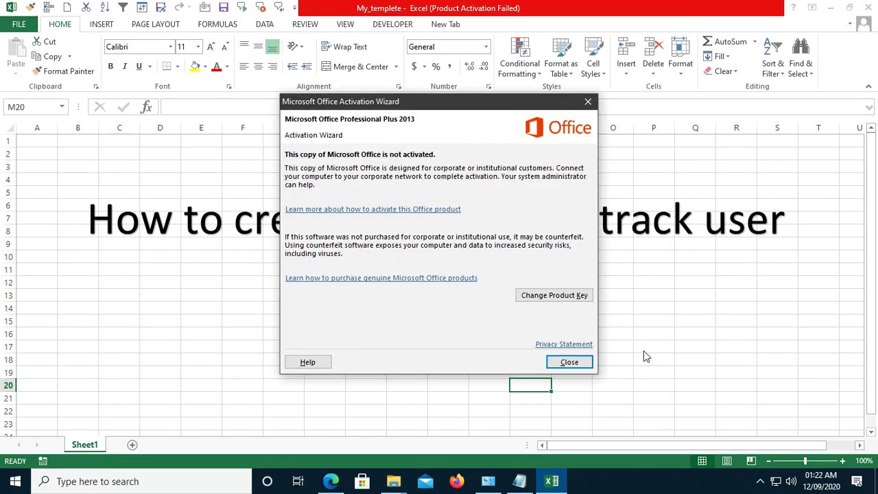
click(569, 362)
key(alt+F11)
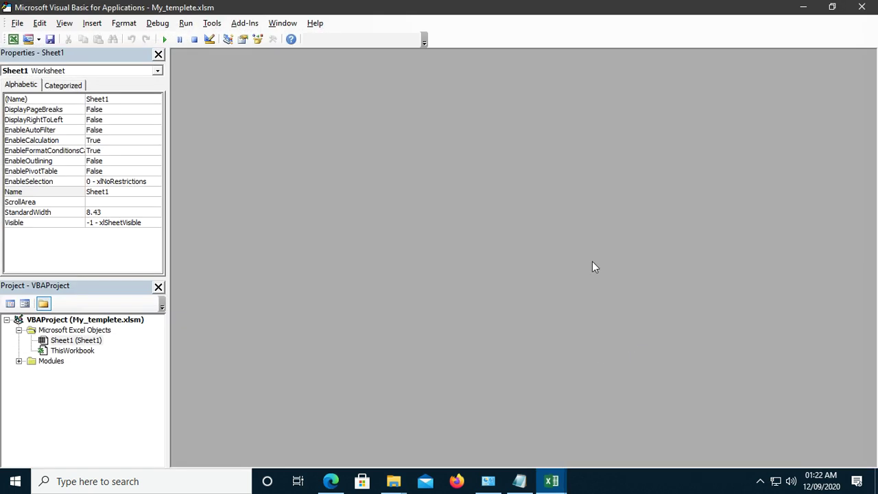
double_click(58, 351)
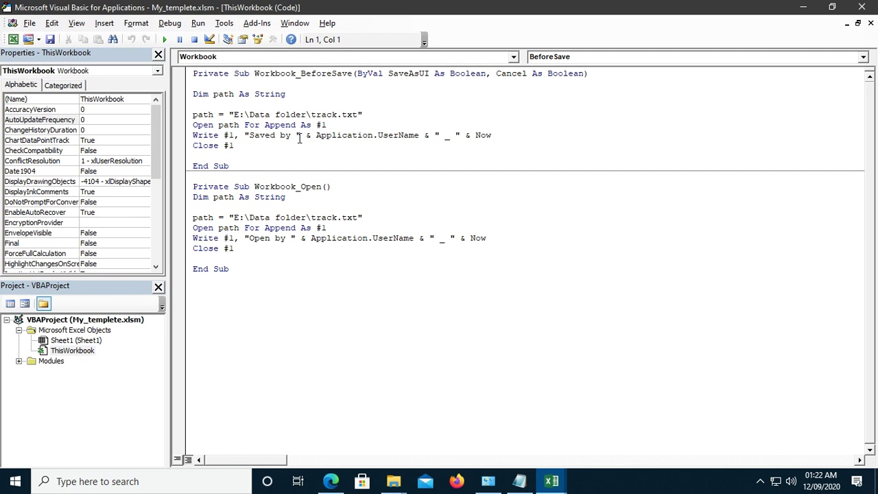
drag(315, 136, 419, 140)
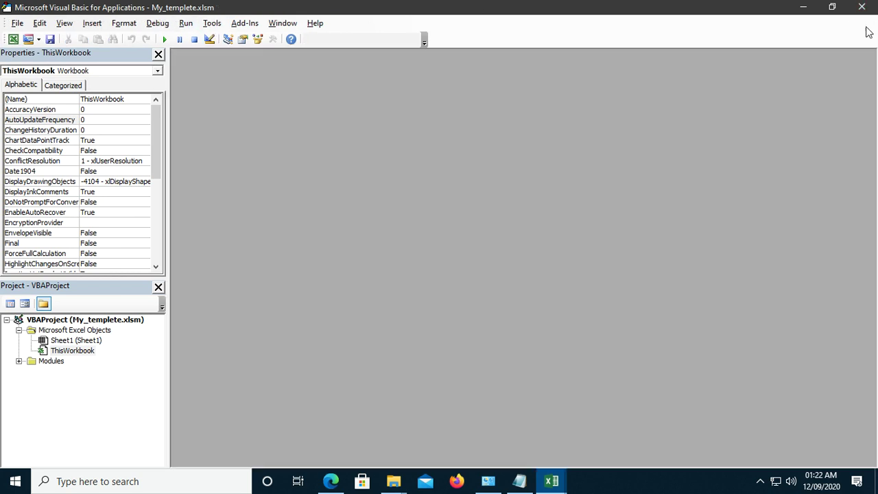
- Close the code window and VBA editor, then save the workbook from the Quick Access Toolbar
click(871, 23)
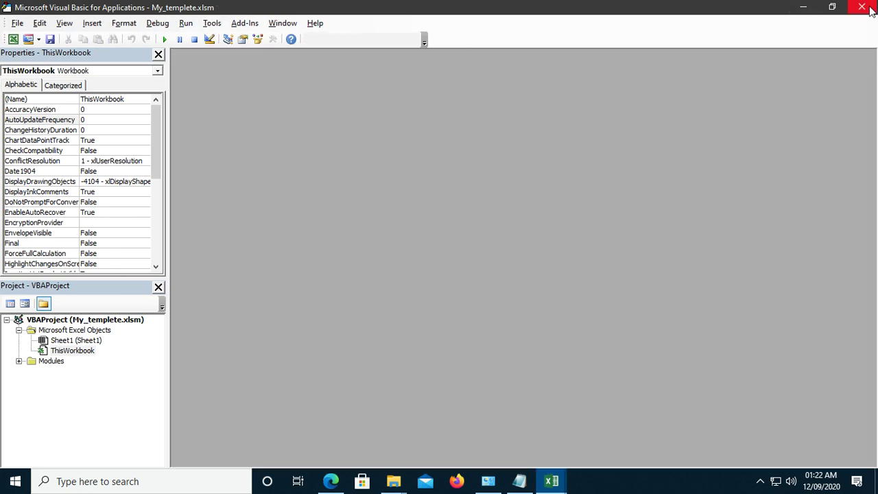
click(861, 7)
click(224, 8)
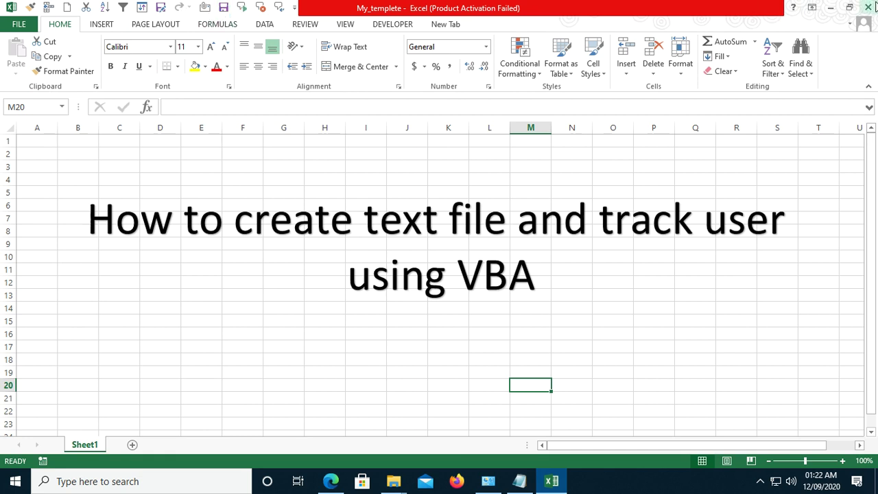
- Close Excel and check the latest Saved by entries in the track log
click(869, 7)
double_click(141, 98)
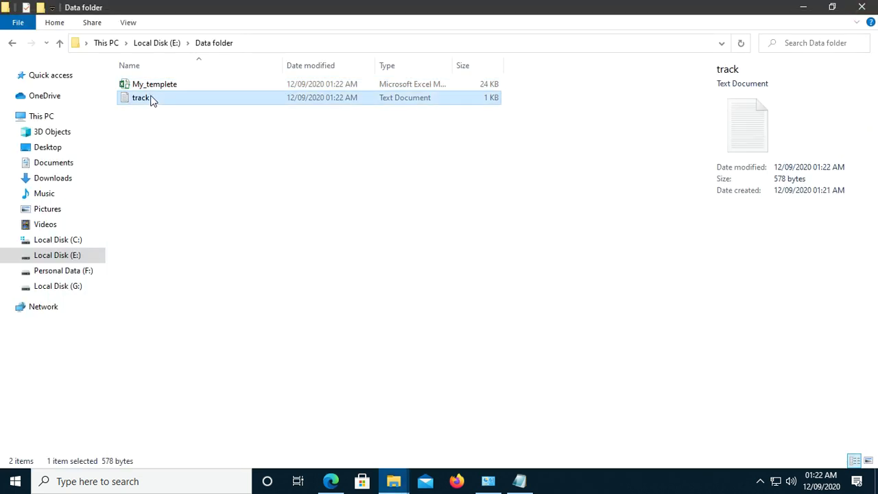
drag(300, 199, 552, 194)
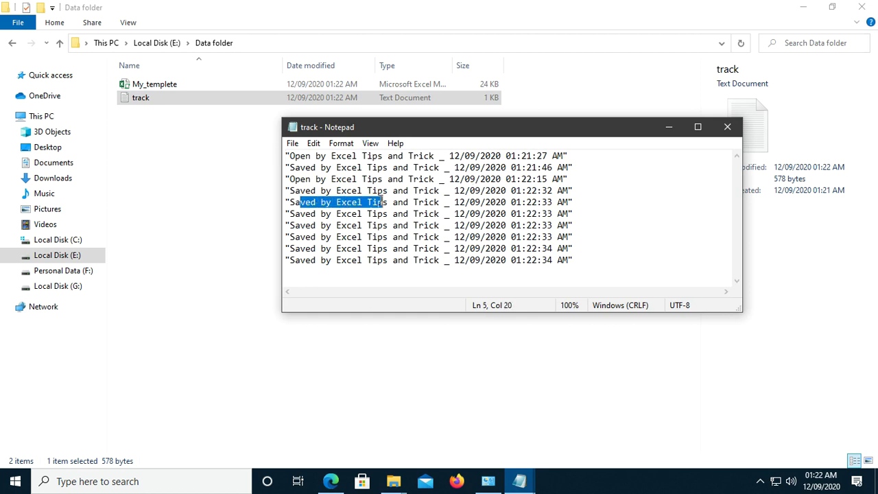
double_click(544, 200)
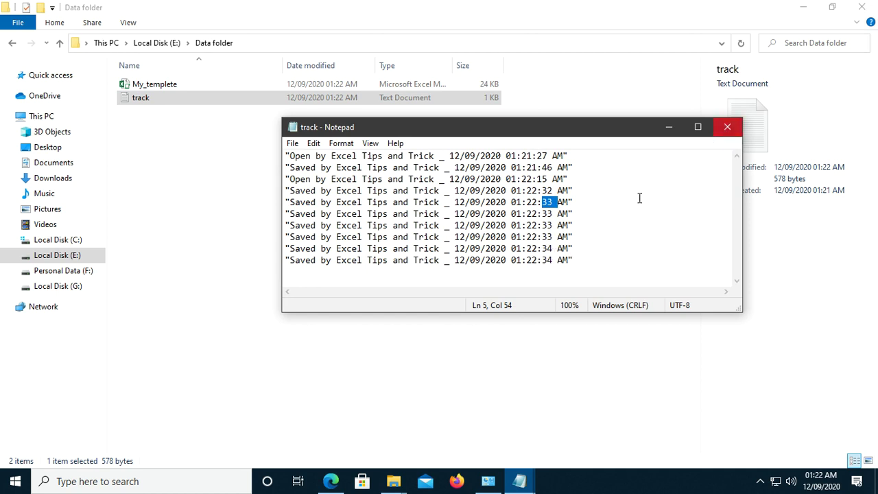
click(718, 136)
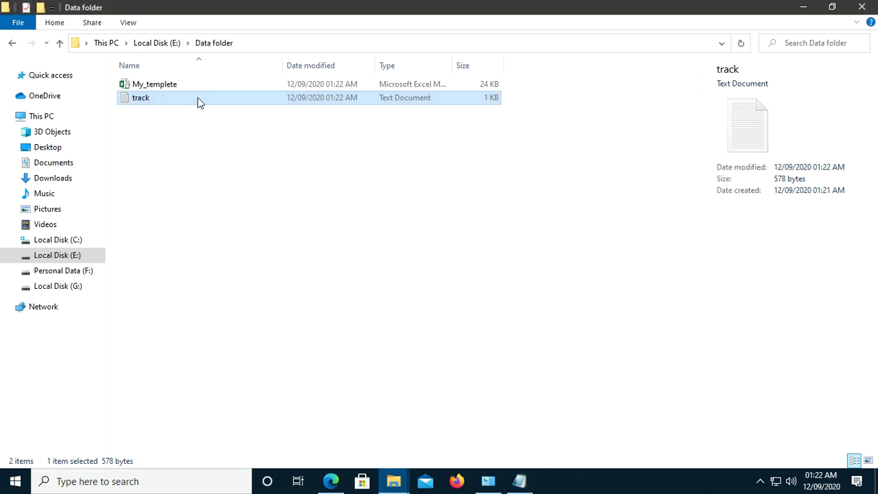
- Open and close My_templete twice to log two Open by entries, then reopen track
double_click(197, 86)
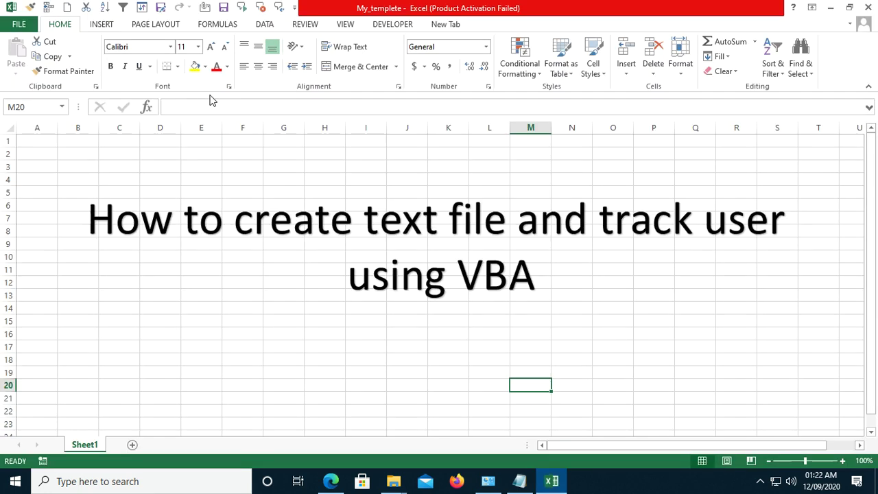
click(568, 361)
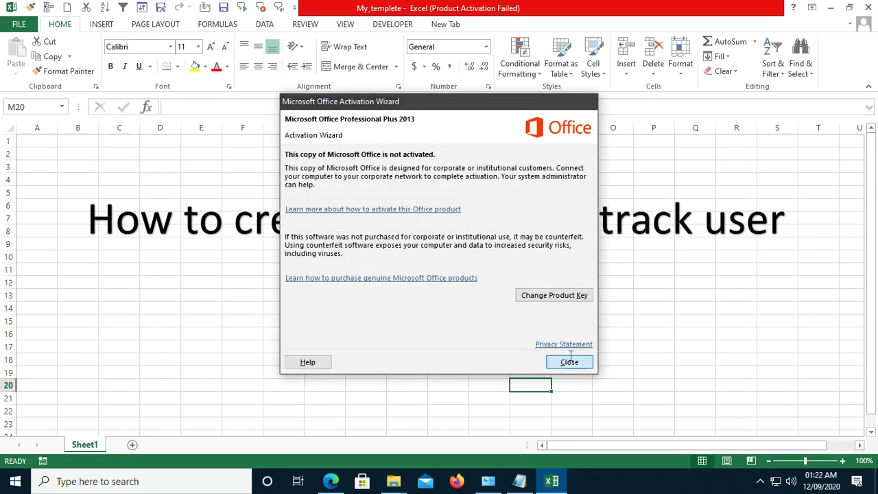
click(861, 7)
double_click(167, 89)
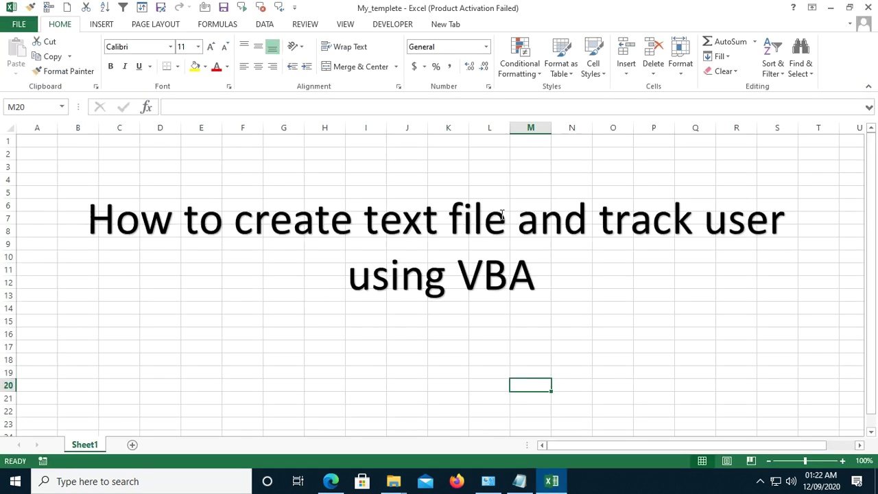
click(573, 361)
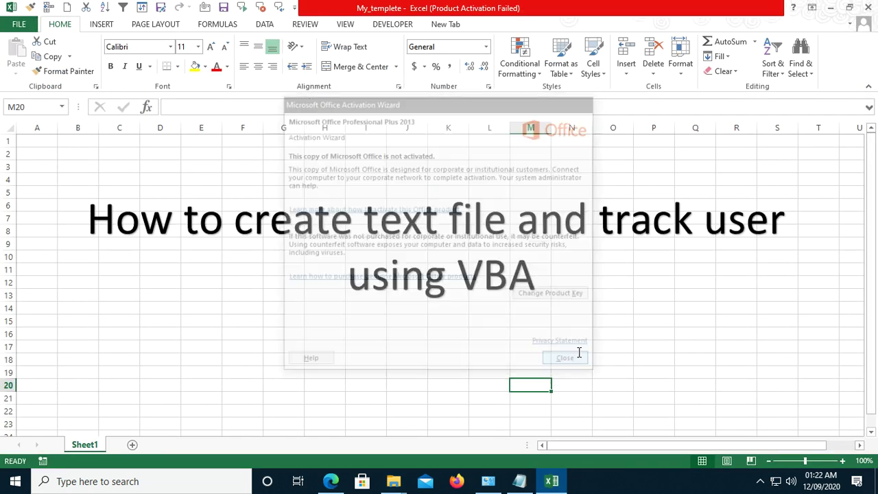
click(871, 5)
double_click(141, 97)
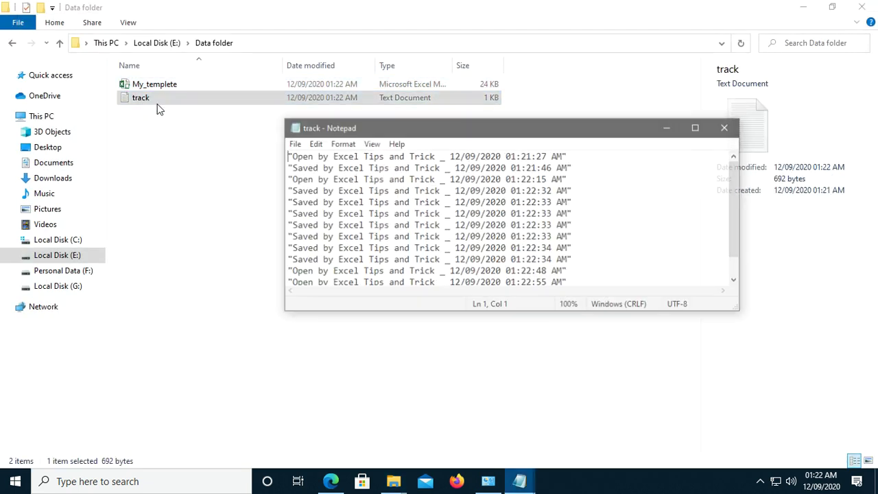
- Enlarge the Notepad window, highlight the last two Open by entries, and close the track log
drag(540, 313, 537, 382)
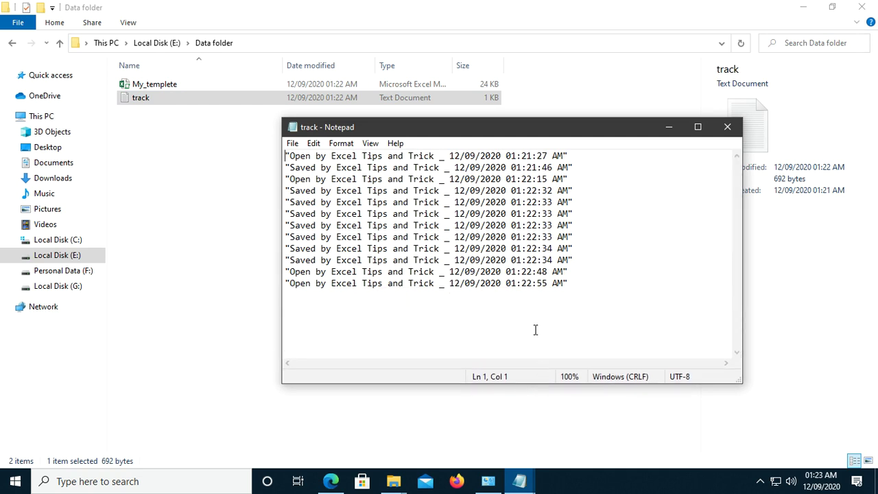
drag(291, 271, 441, 275)
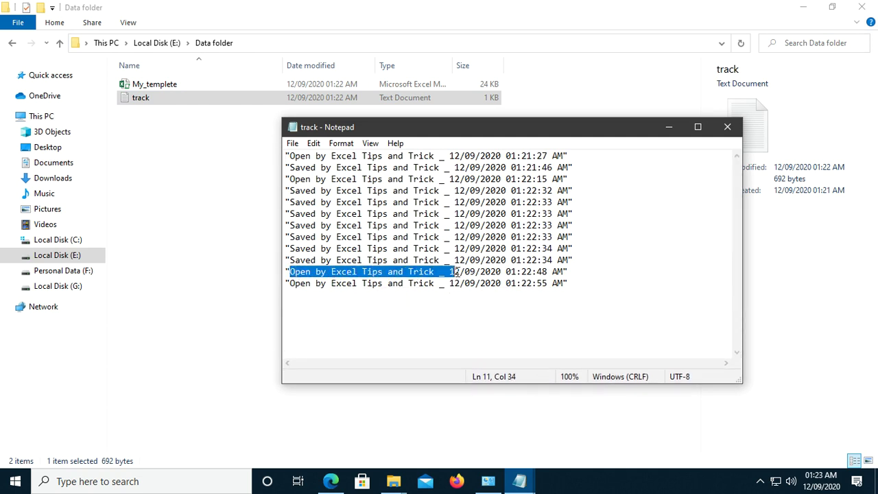
drag(449, 272, 543, 273)
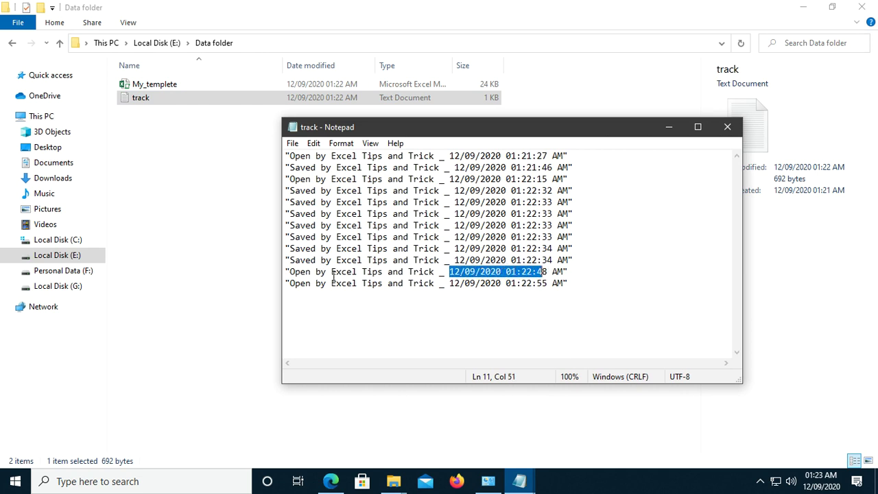
drag(290, 282, 579, 310)
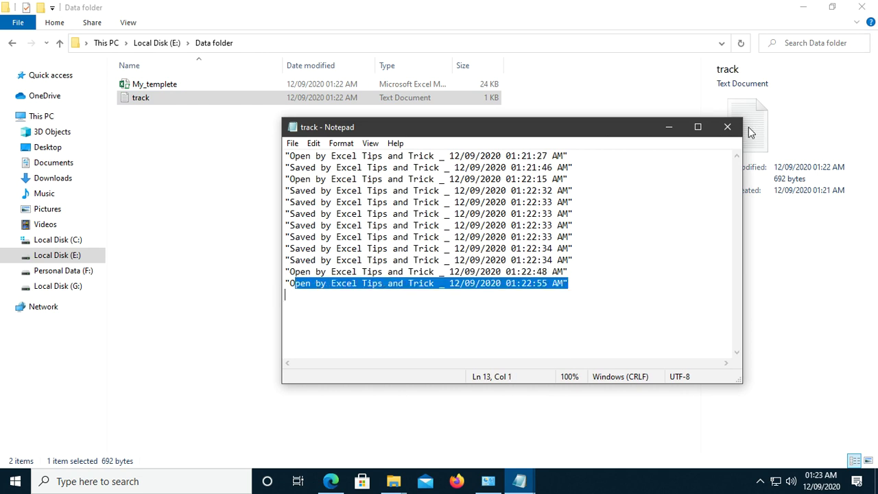
click(727, 127)
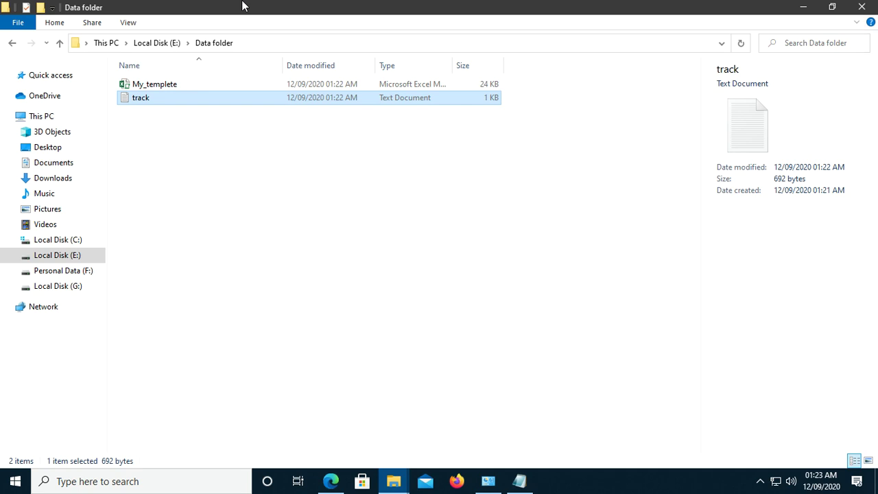
- Close the Apowersoft folder window and open a new File Explorer window with Win+E
click(252, 43)
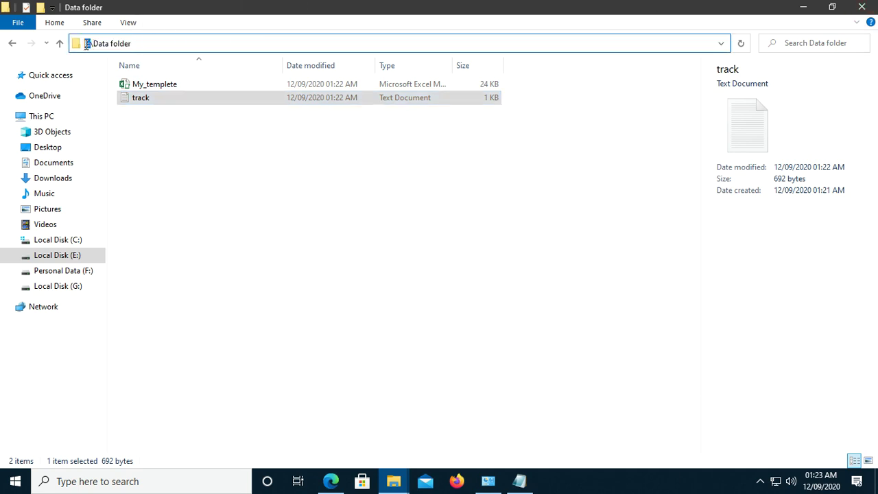
click(393, 481)
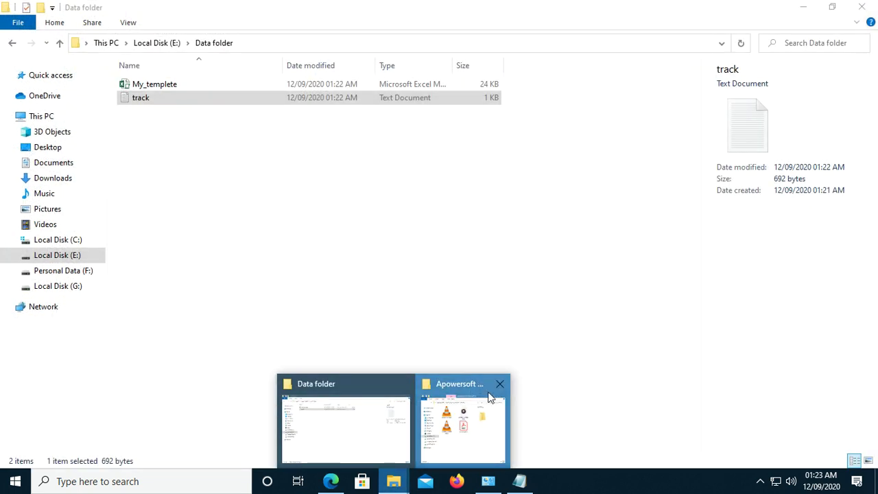
click(499, 384)
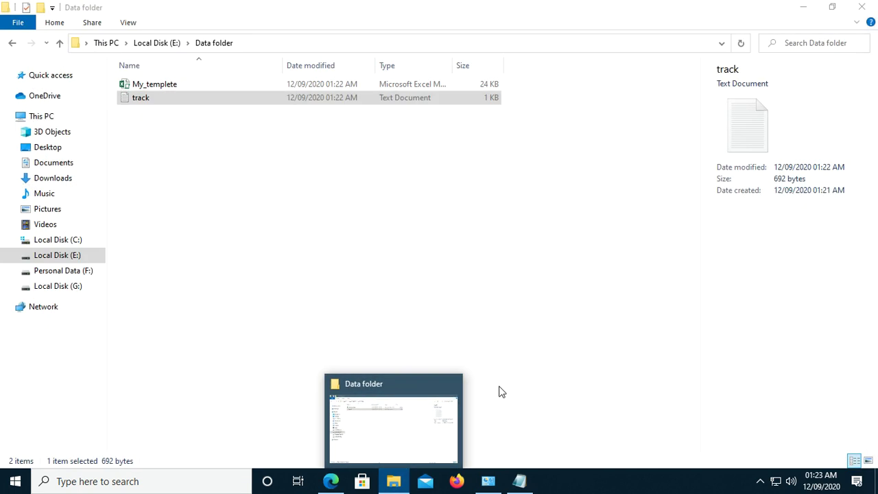
key(super+e)
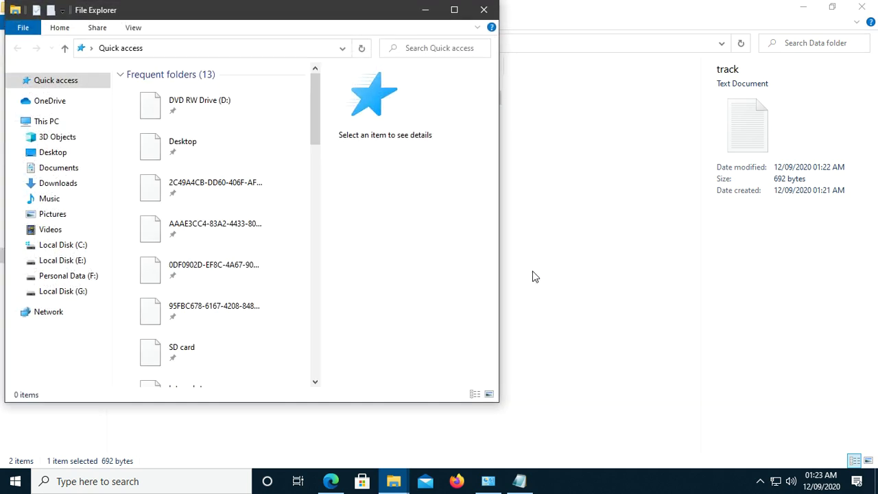
- Browse to Local Disk (G:) to view its folders, then open My_templete from the Data folder
click(68, 276)
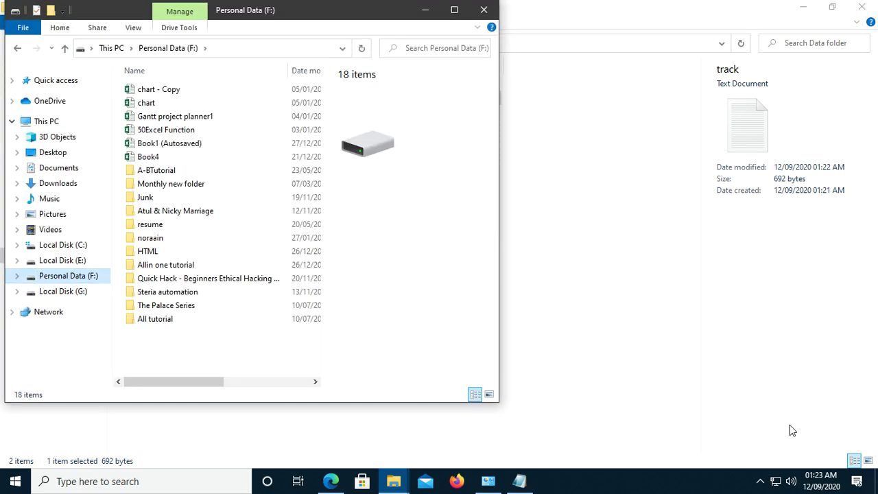
click(759, 481)
click(68, 292)
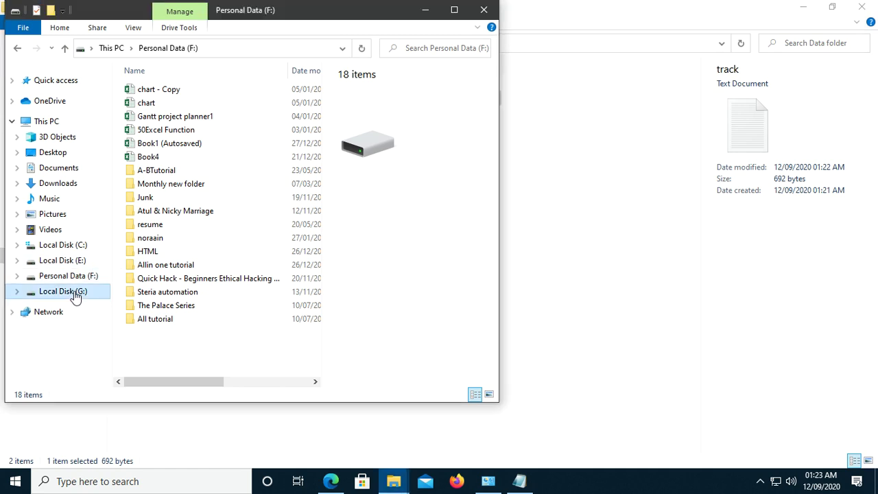
drag(353, 16, 707, 171)
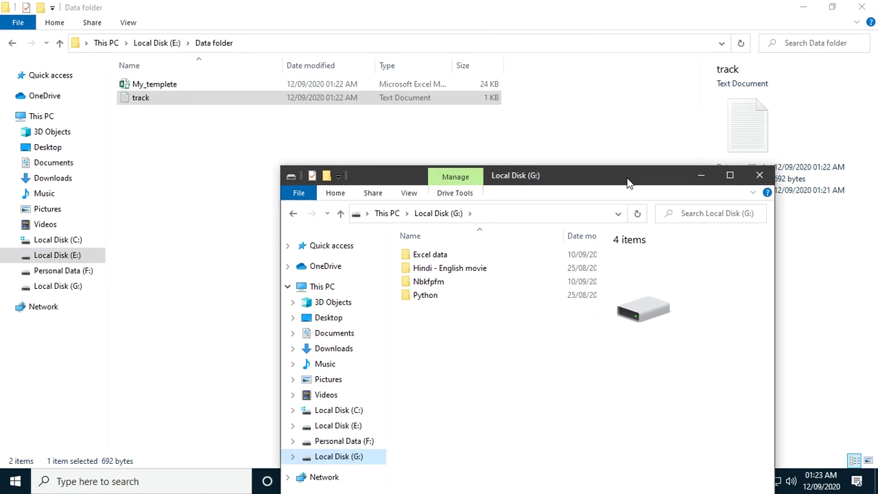
click(627, 201)
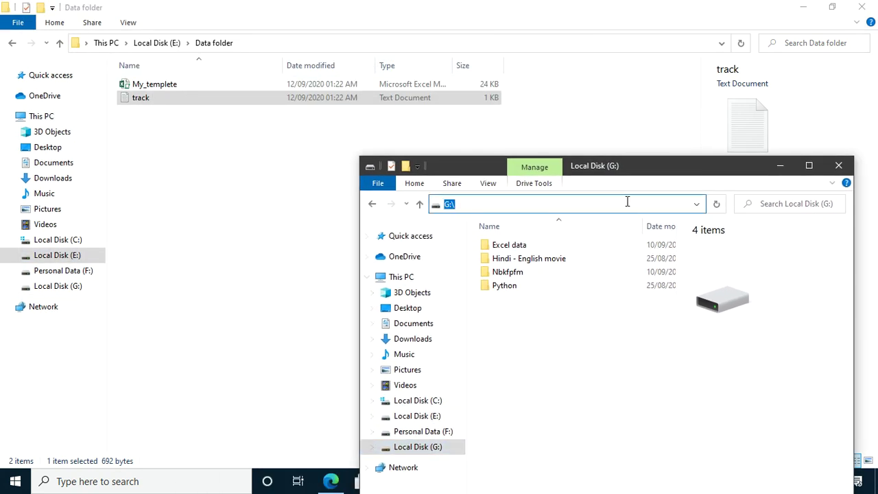
click(303, 430)
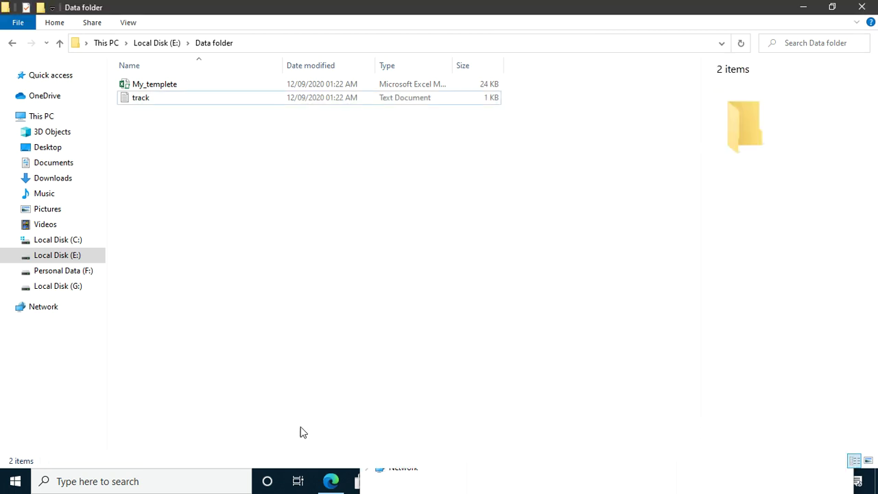
double_click(165, 83)
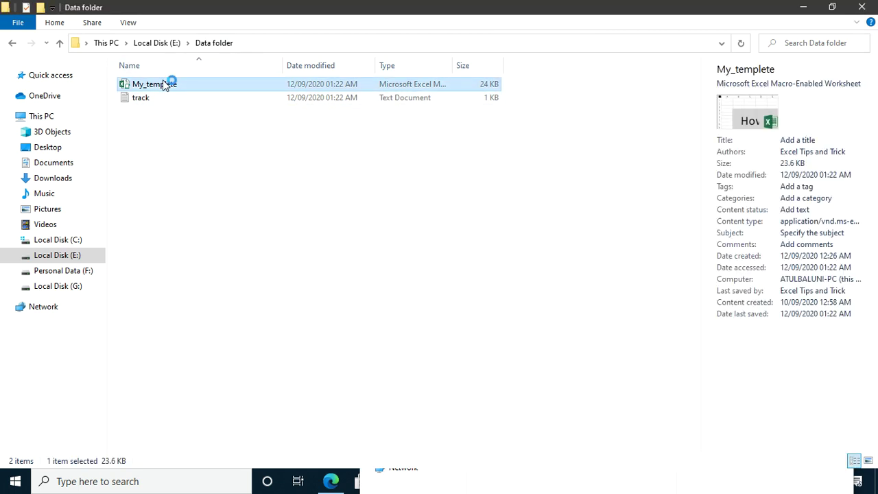
- Dismiss the activation notice and open the ThisWorkbook event code in the VBA editor
click(407, 365)
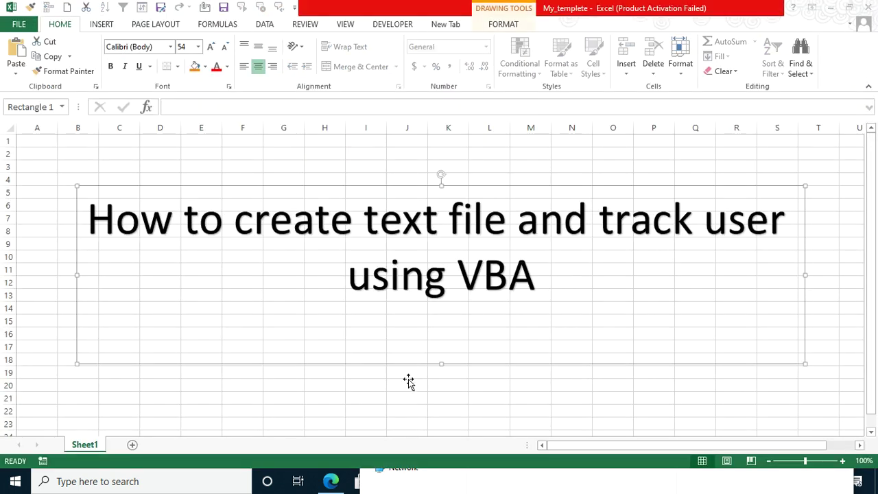
click(569, 361)
key(alt+F11)
double_click(72, 350)
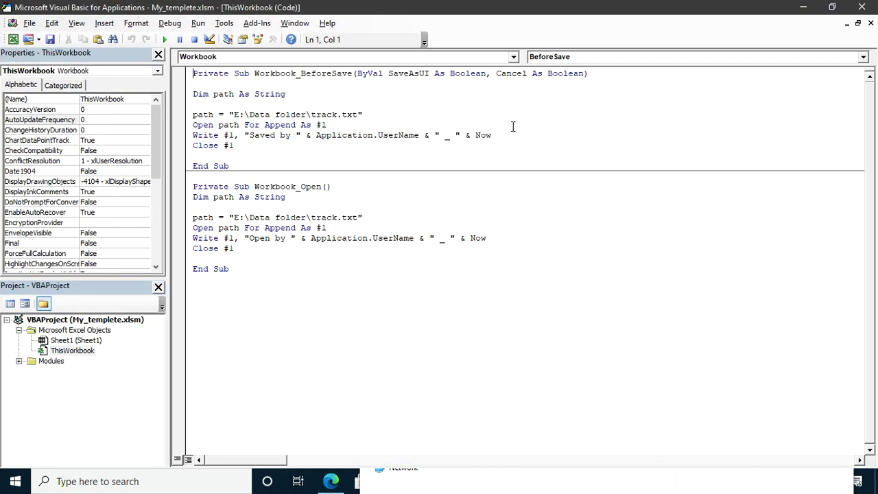
- Change the Workbook_BeforeSave log path from E:\Data to G:\track.txt
drag(234, 115, 305, 116)
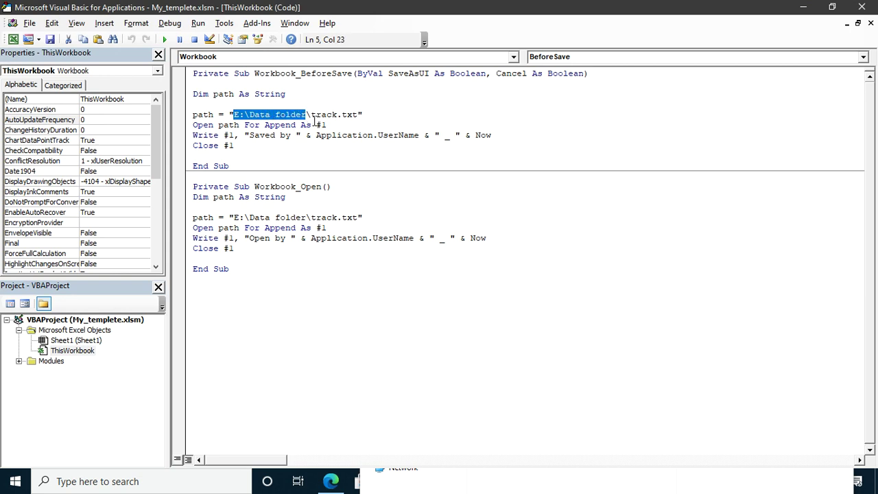
drag(311, 115, 357, 114)
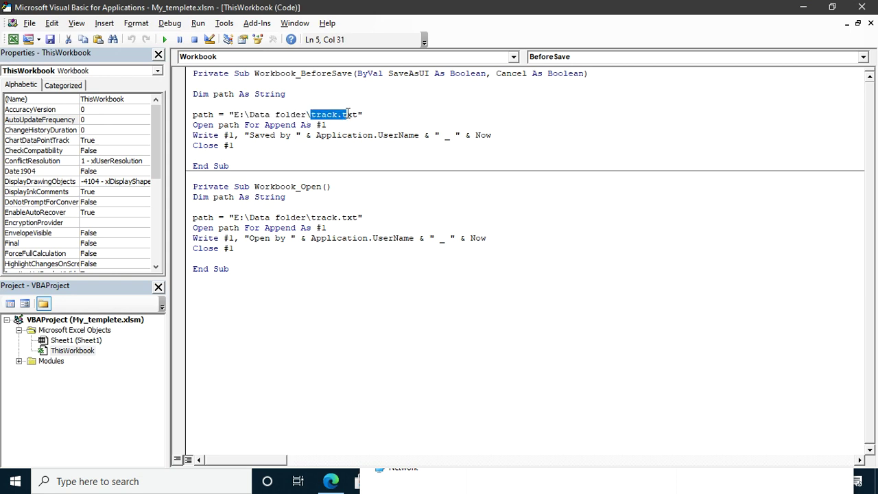
drag(234, 115, 308, 114)
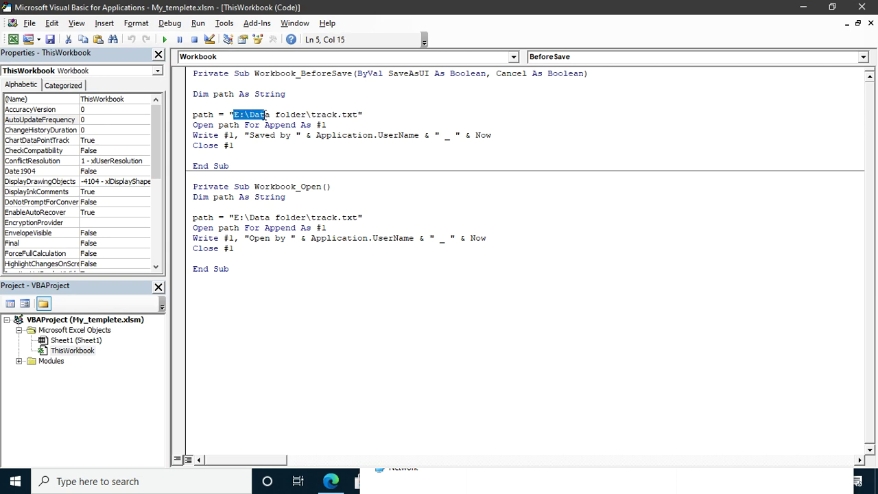
text(G:\)
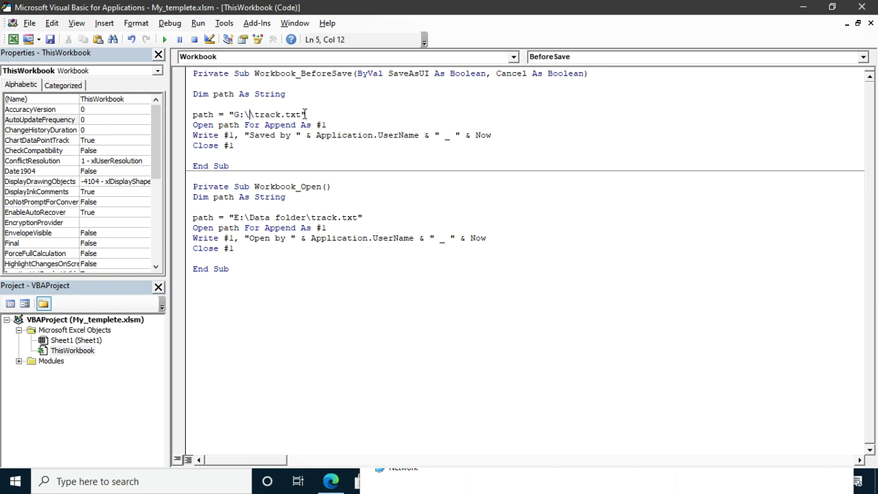
key(BackSpace)
- Change the Workbook_Open log path to G:\track.txt and close the VBA editor
drag(234, 217, 310, 218)
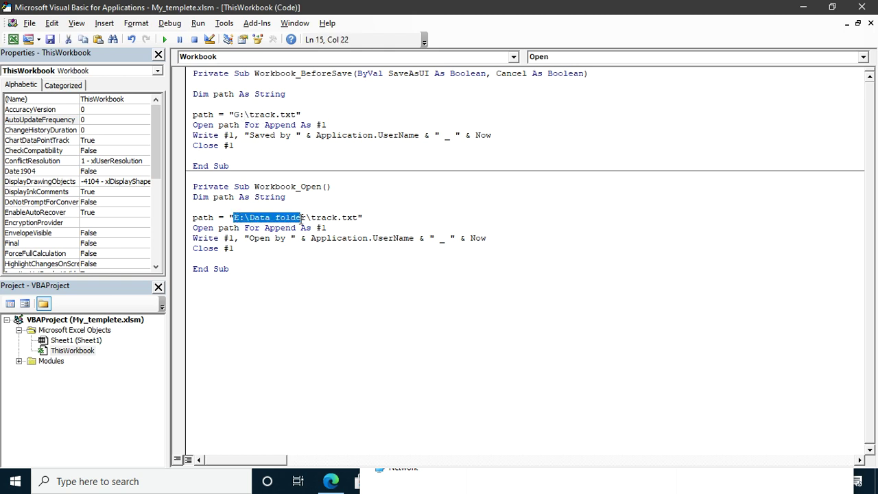
text(G:\)
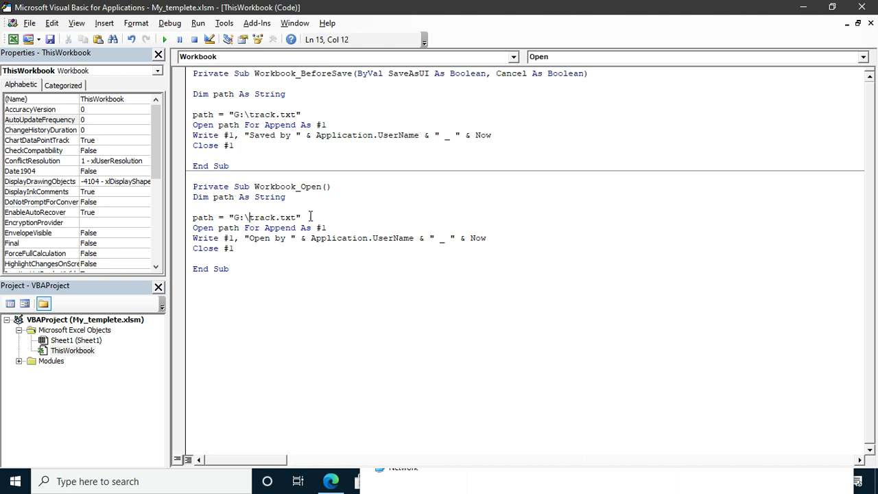
click(345, 296)
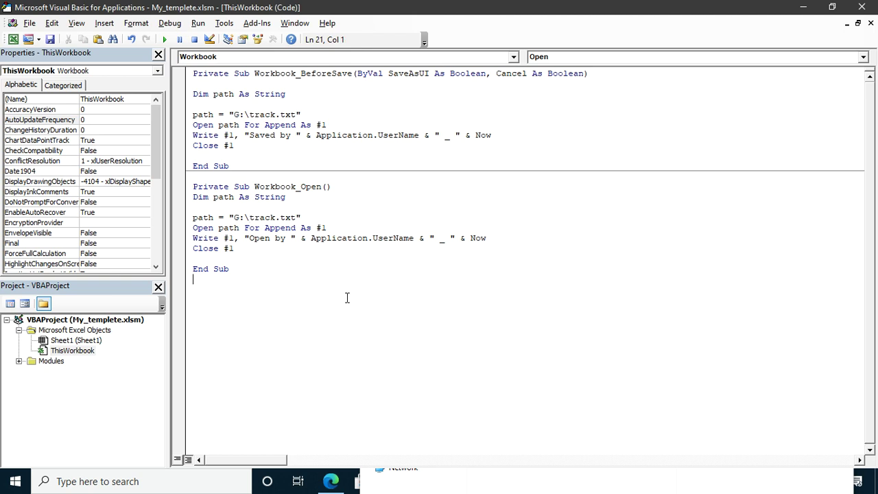
click(862, 8)
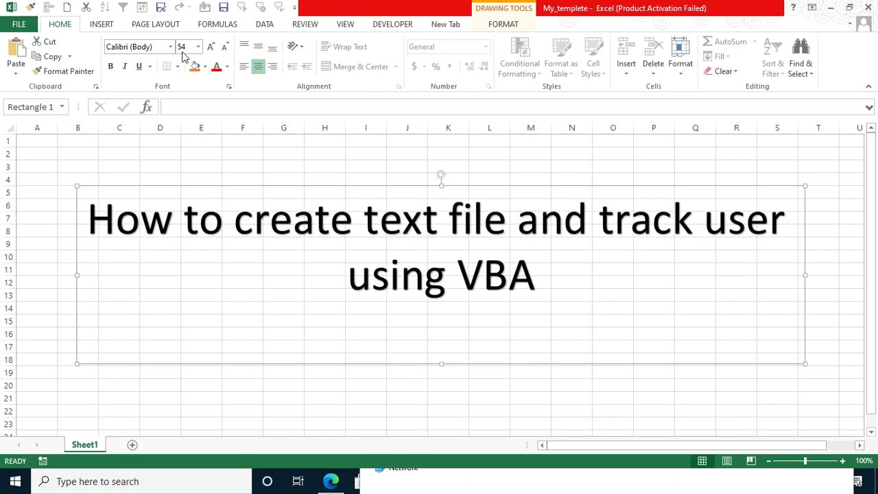
- Arrange the G: drive and workbook windows side by side and select cell E4
click(830, 8)
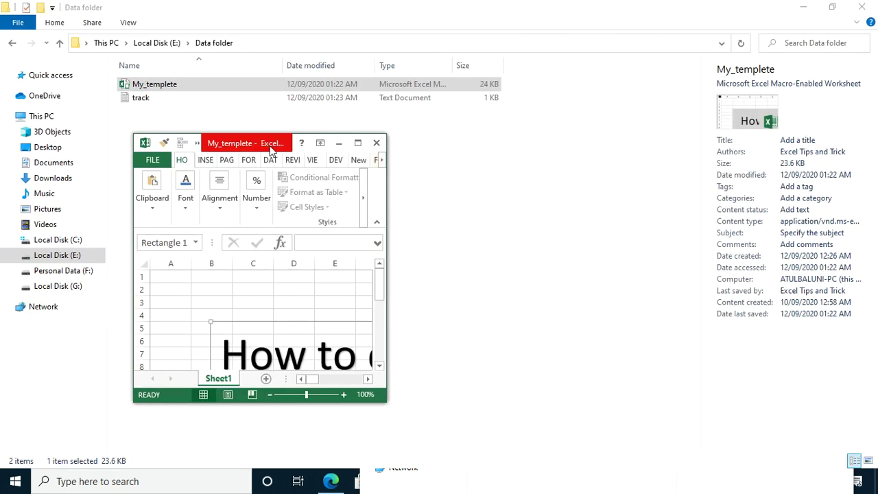
click(803, 6)
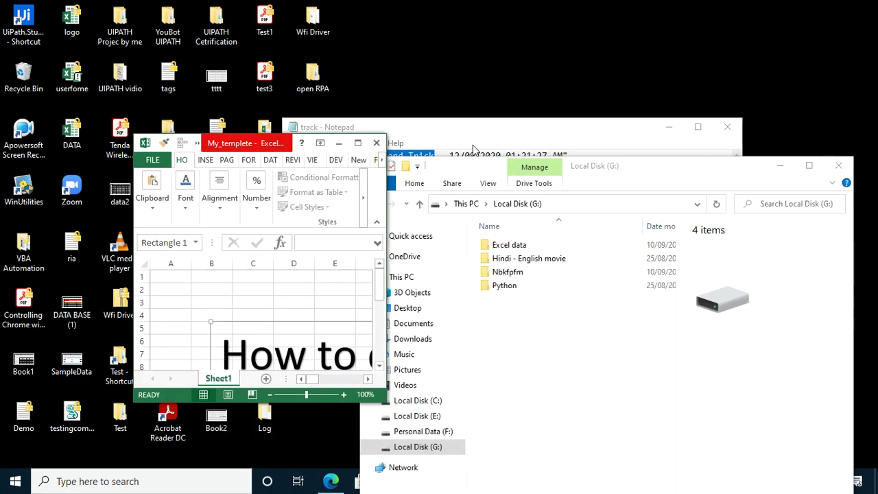
drag(594, 165, 704, 110)
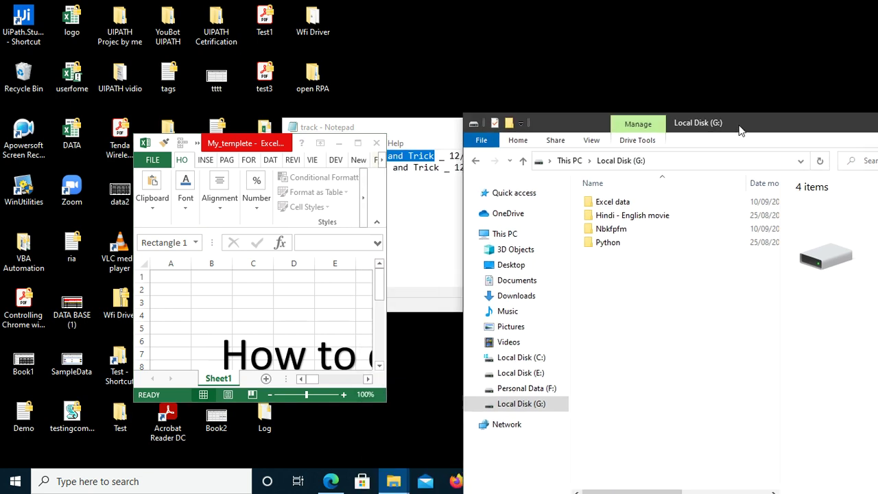
click(711, 147)
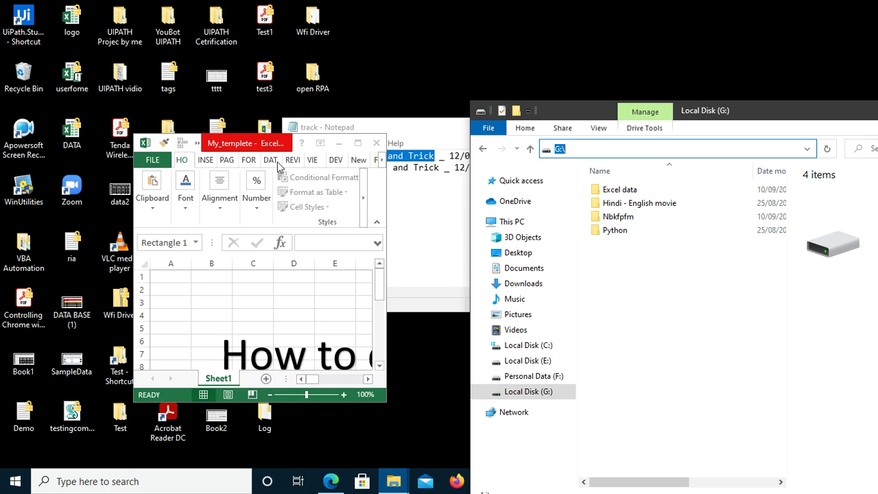
drag(133, 224, 52, 224)
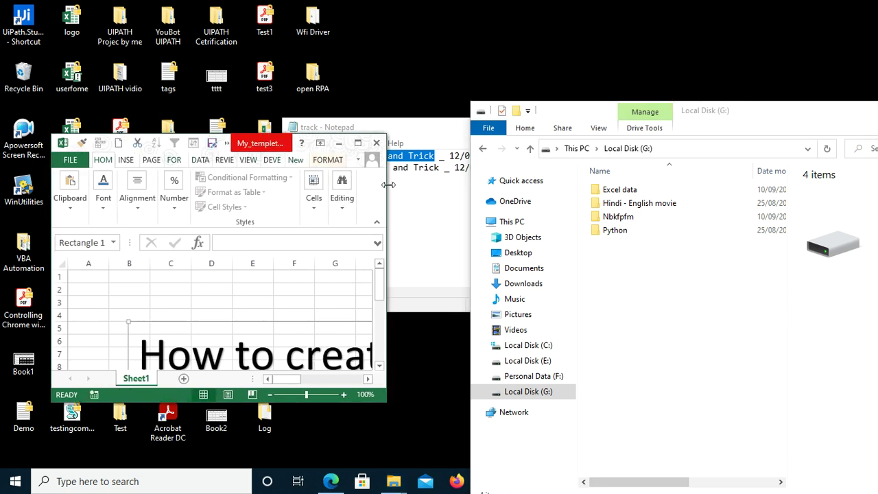
click(250, 310)
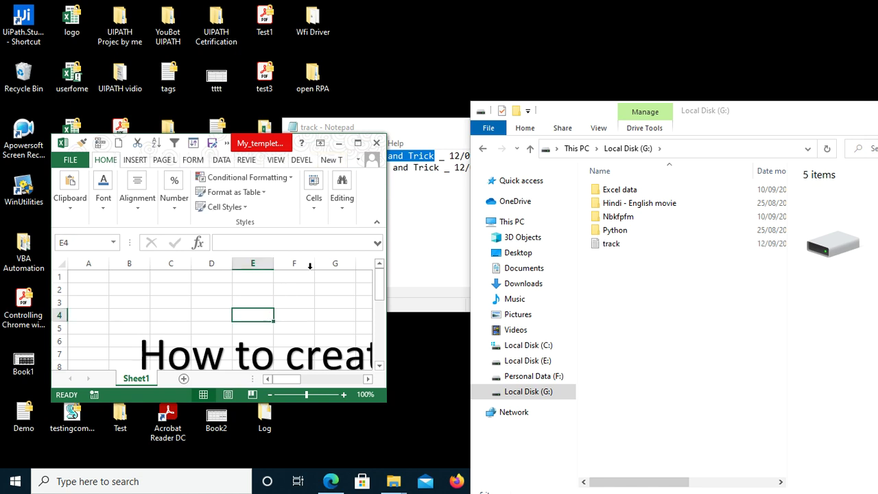
- Open the new track file on G: and check its first Saved by line
double_click(611, 245)
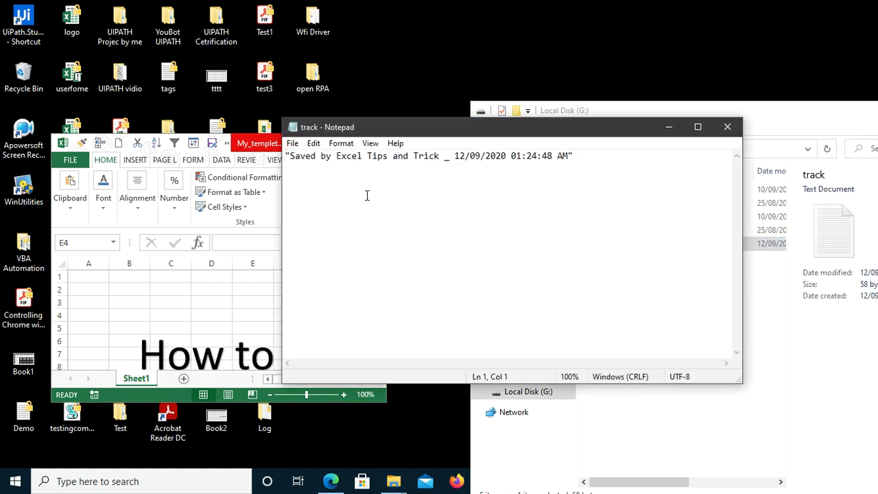
drag(295, 161, 624, 159)
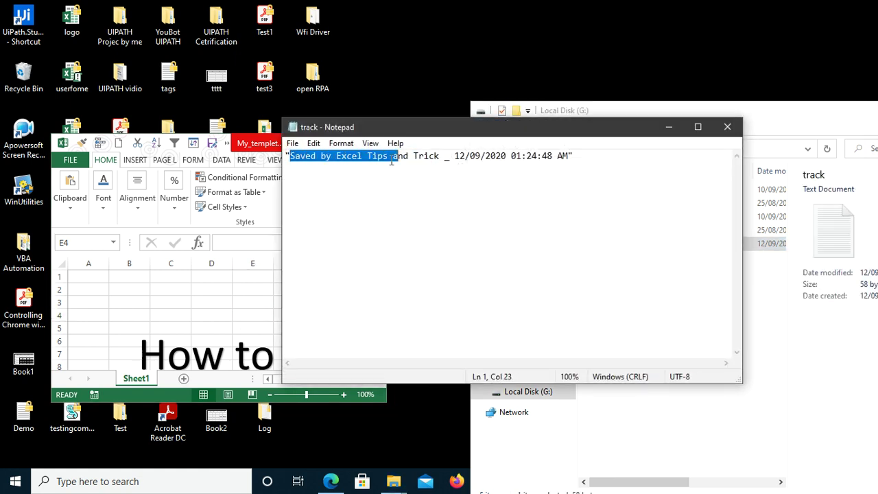
click(726, 126)
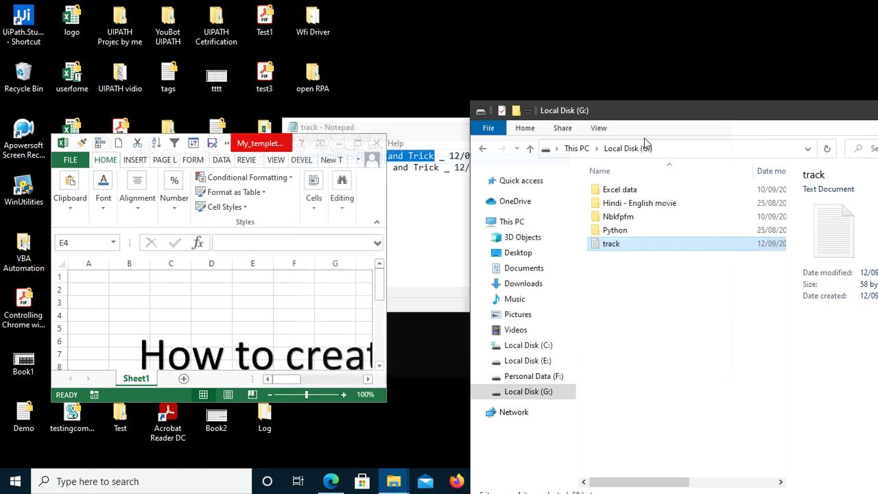
- Save the workbook again, confirm a second Saved by line in track, and close the workbook
click(213, 146)
click(212, 147)
double_click(624, 243)
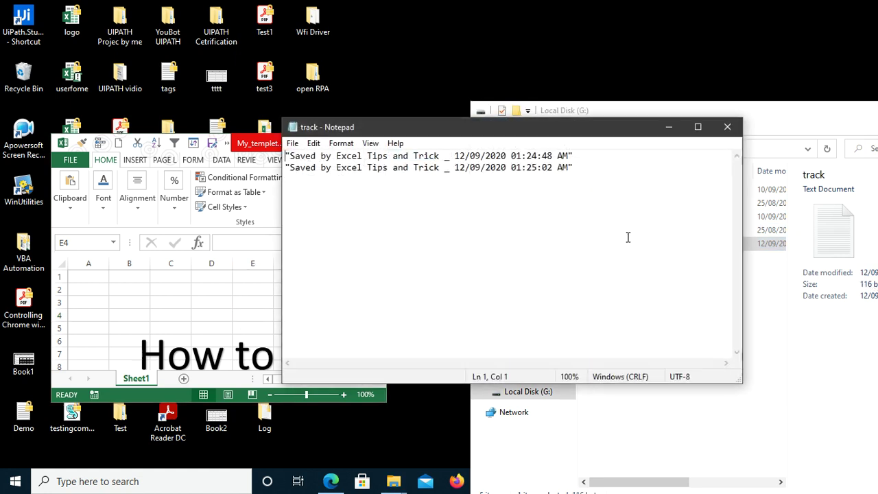
drag(289, 167, 630, 163)
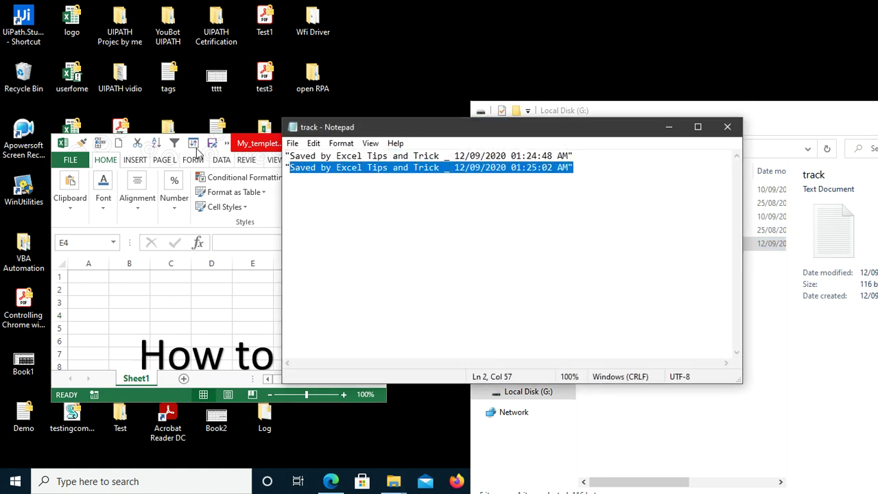
click(174, 294)
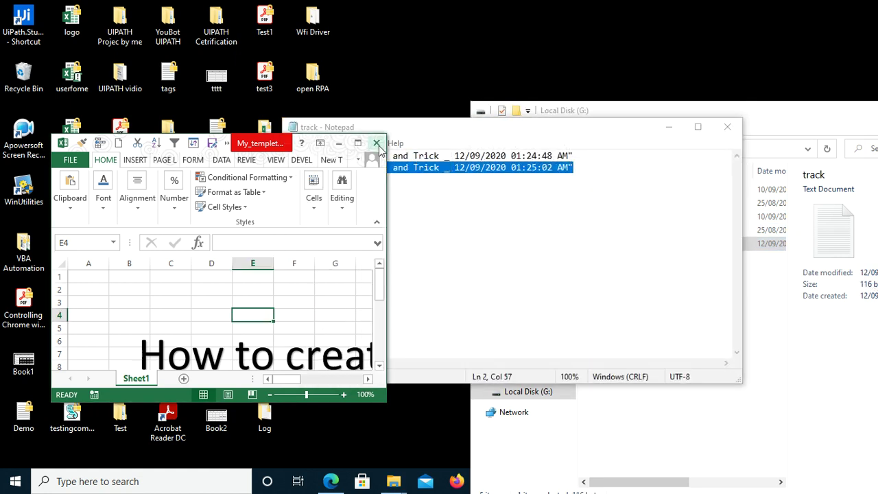
click(381, 143)
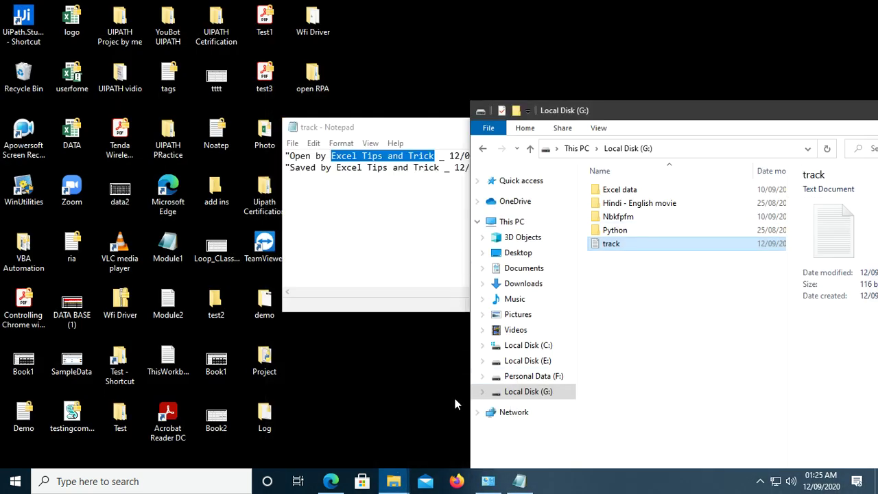
click(393, 480)
mouse_move(346, 429)
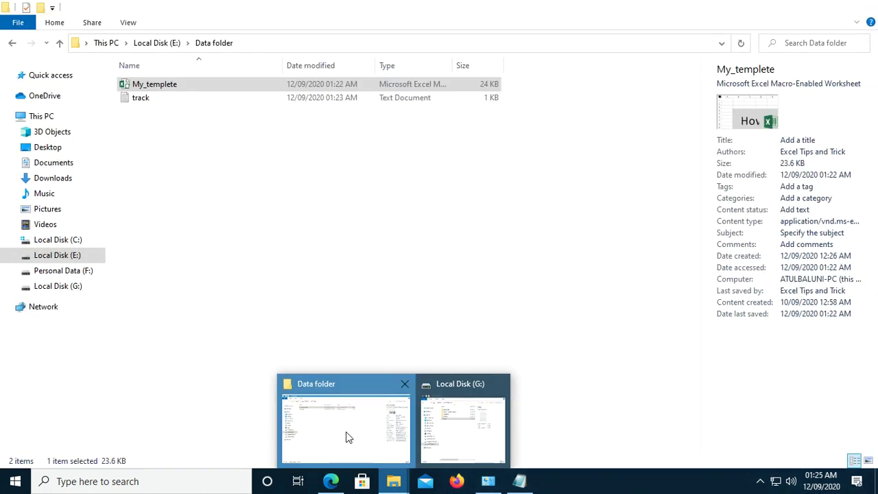
- Reopen My_templete and check the G: track log's new Open by line at 01:25:18 AM
click(348, 437)
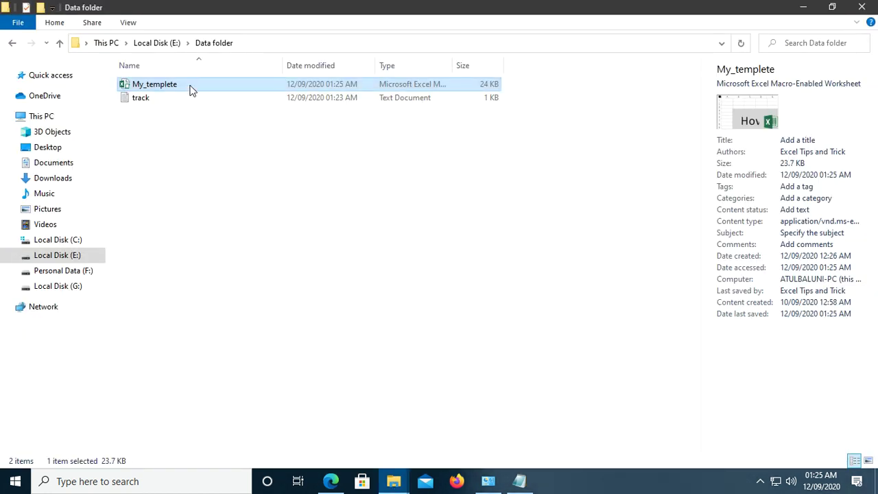
double_click(192, 88)
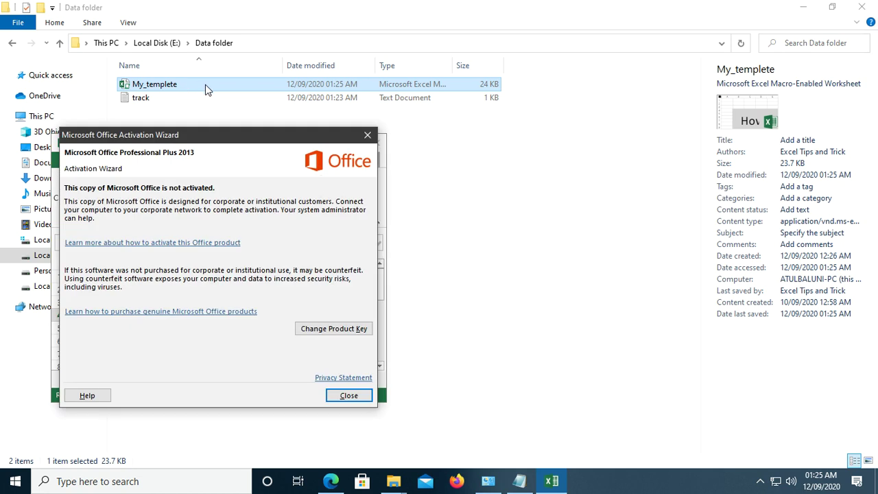
click(348, 395)
mouse_move(393, 480)
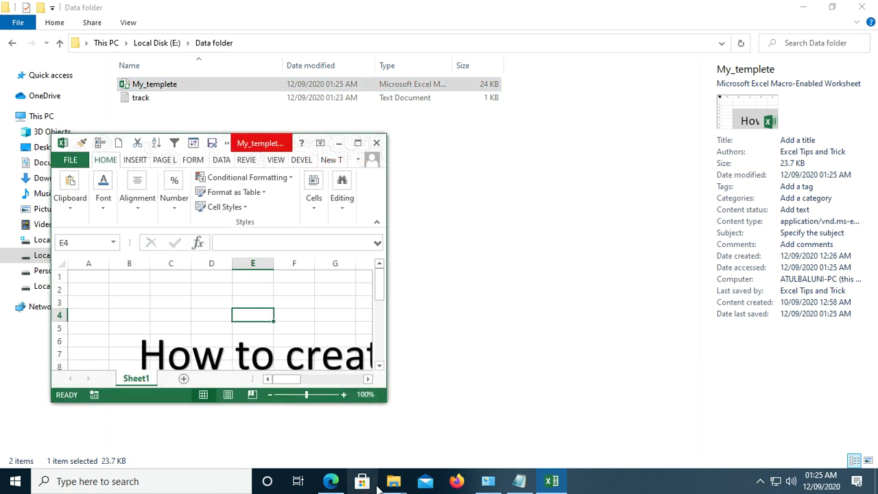
click(464, 441)
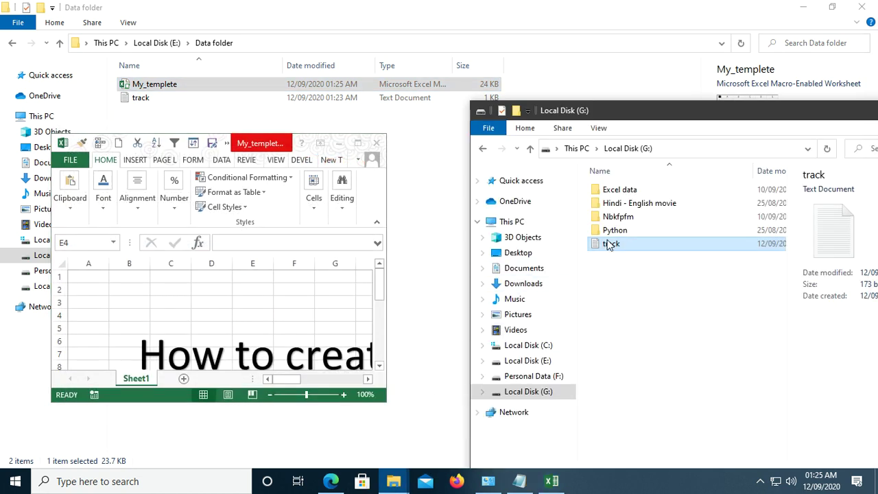
double_click(610, 243)
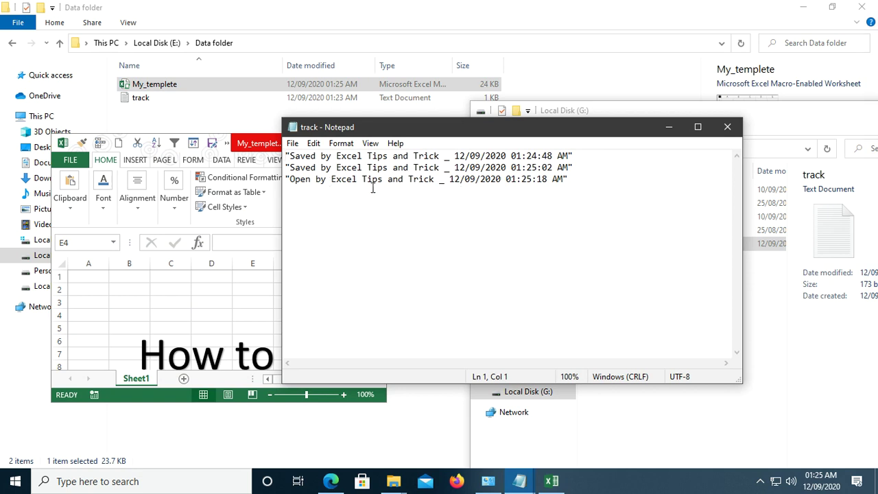
drag(453, 179, 570, 180)
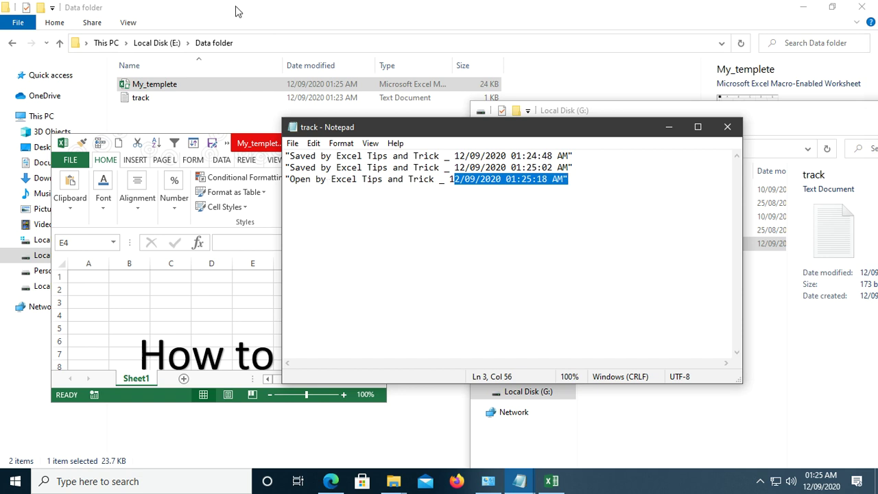
click(255, 143)
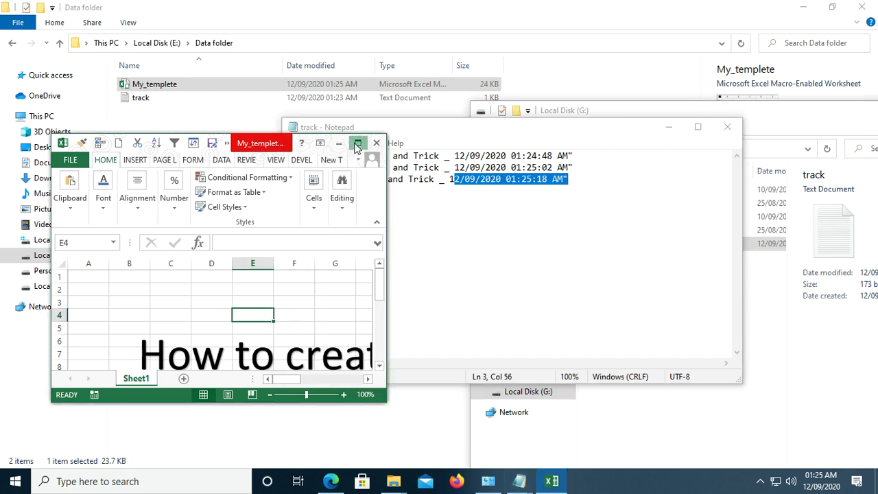
- Maximize the workbook window, then select cells J1 and K3
click(356, 143)
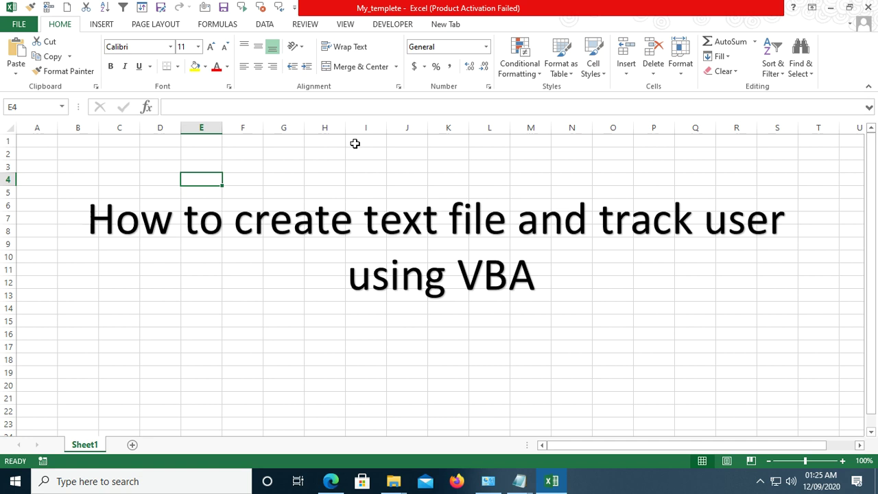
click(391, 141)
click(437, 167)
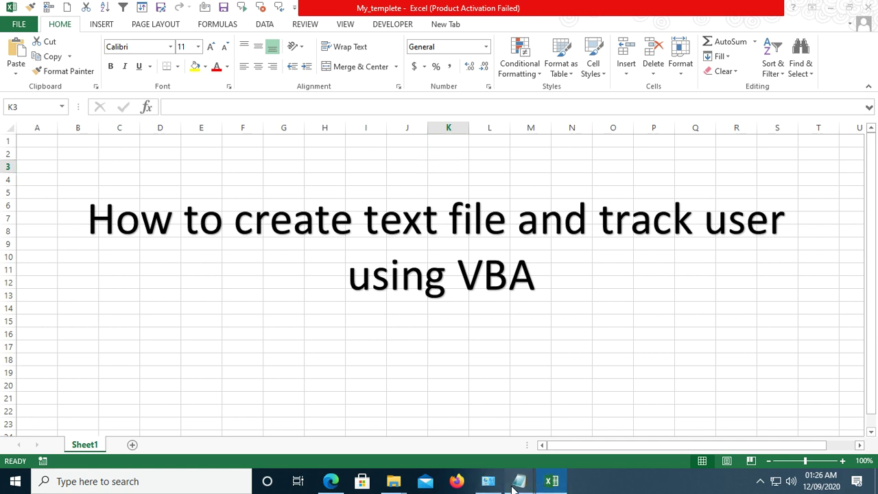
mouse_move(519, 480)
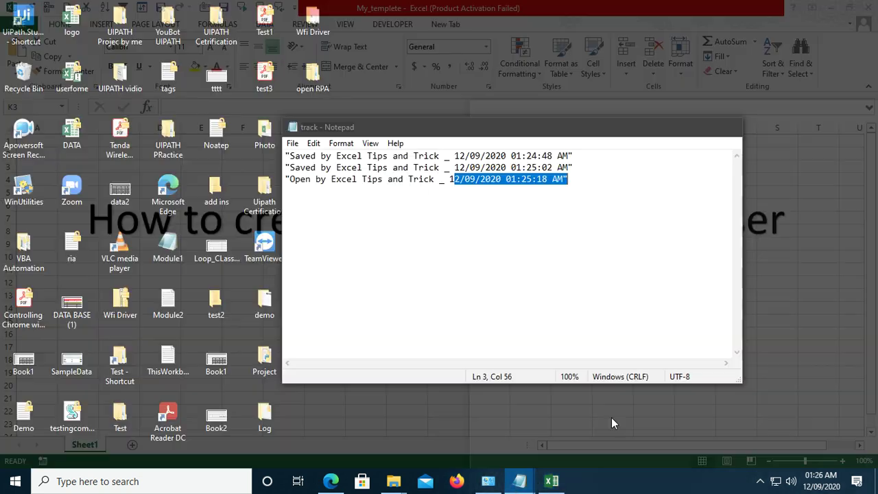
- Check the logged user name in the track log, close it, and select the sheet's title text box
click(611, 416)
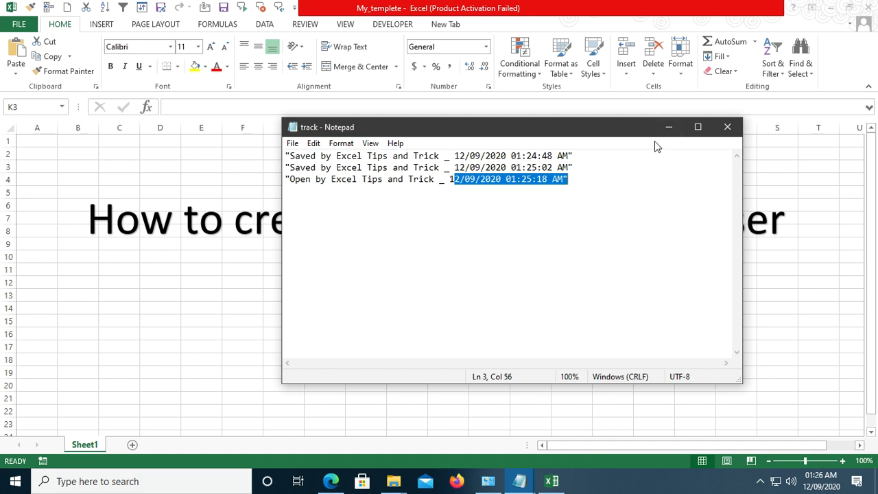
drag(336, 156, 433, 156)
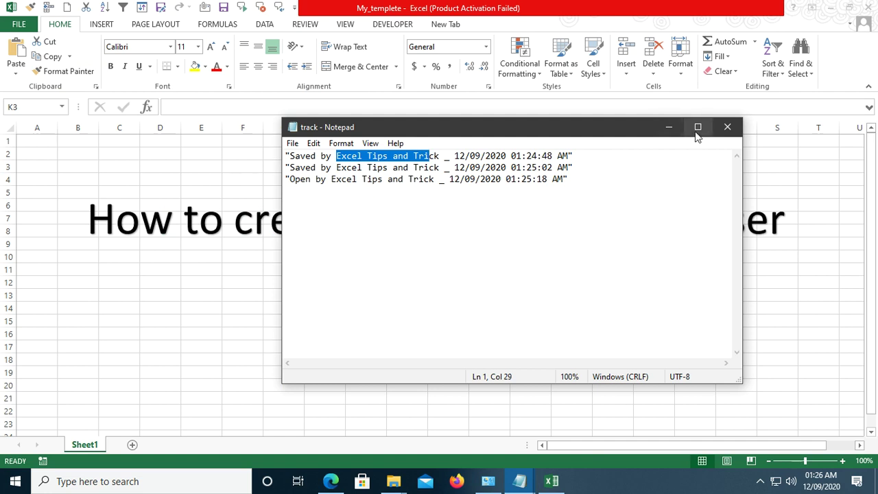
click(726, 127)
click(569, 367)
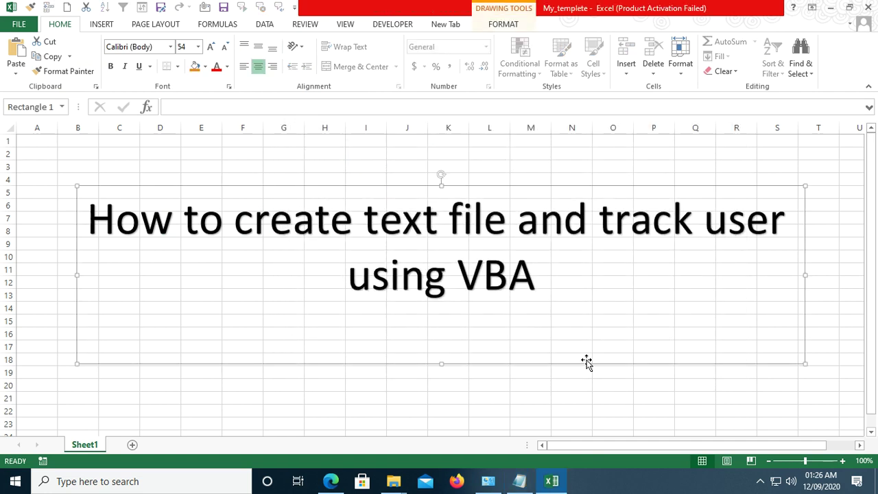